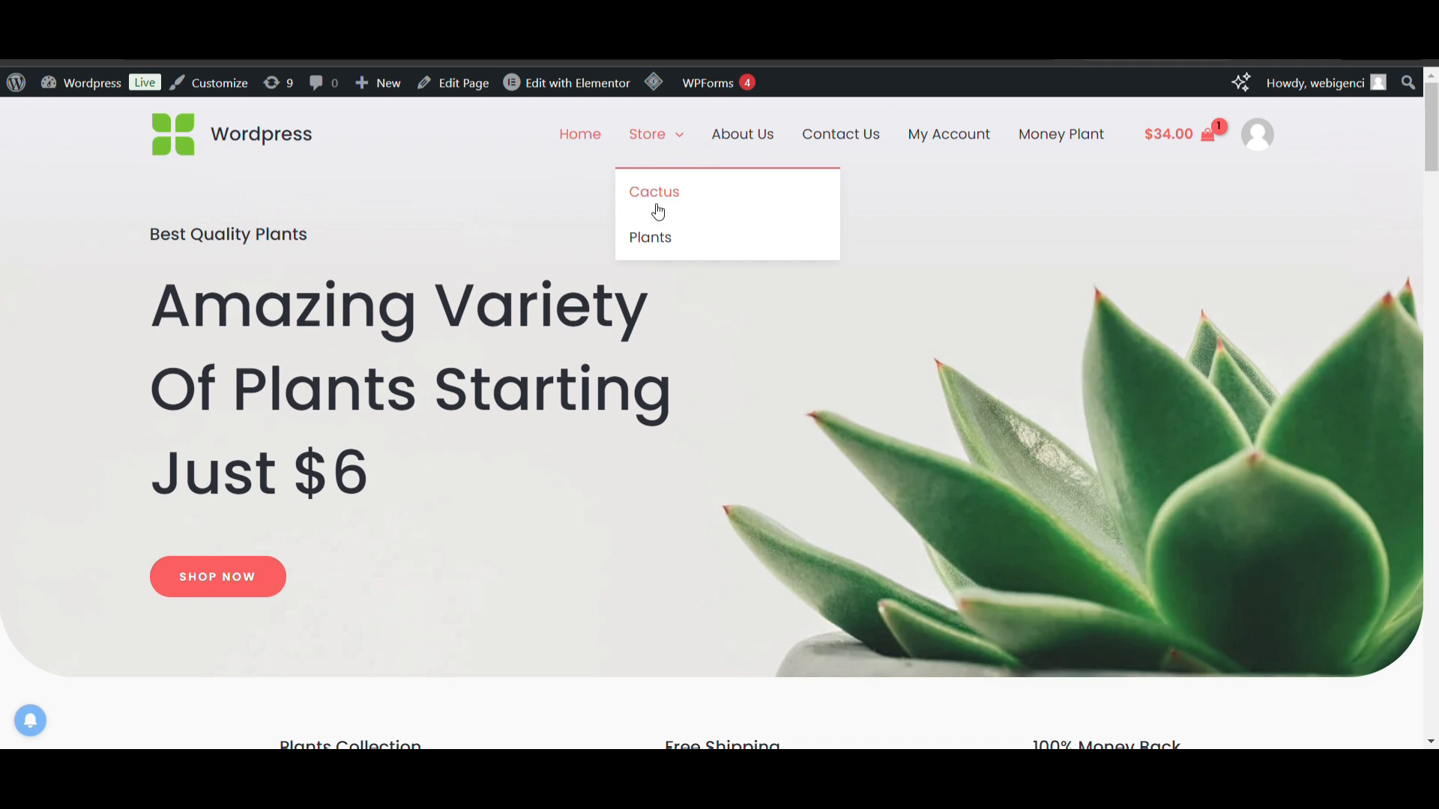
Open the store's Cactus category from the site navigation
{"action": "left_click", "coordinate": [657, 210]}
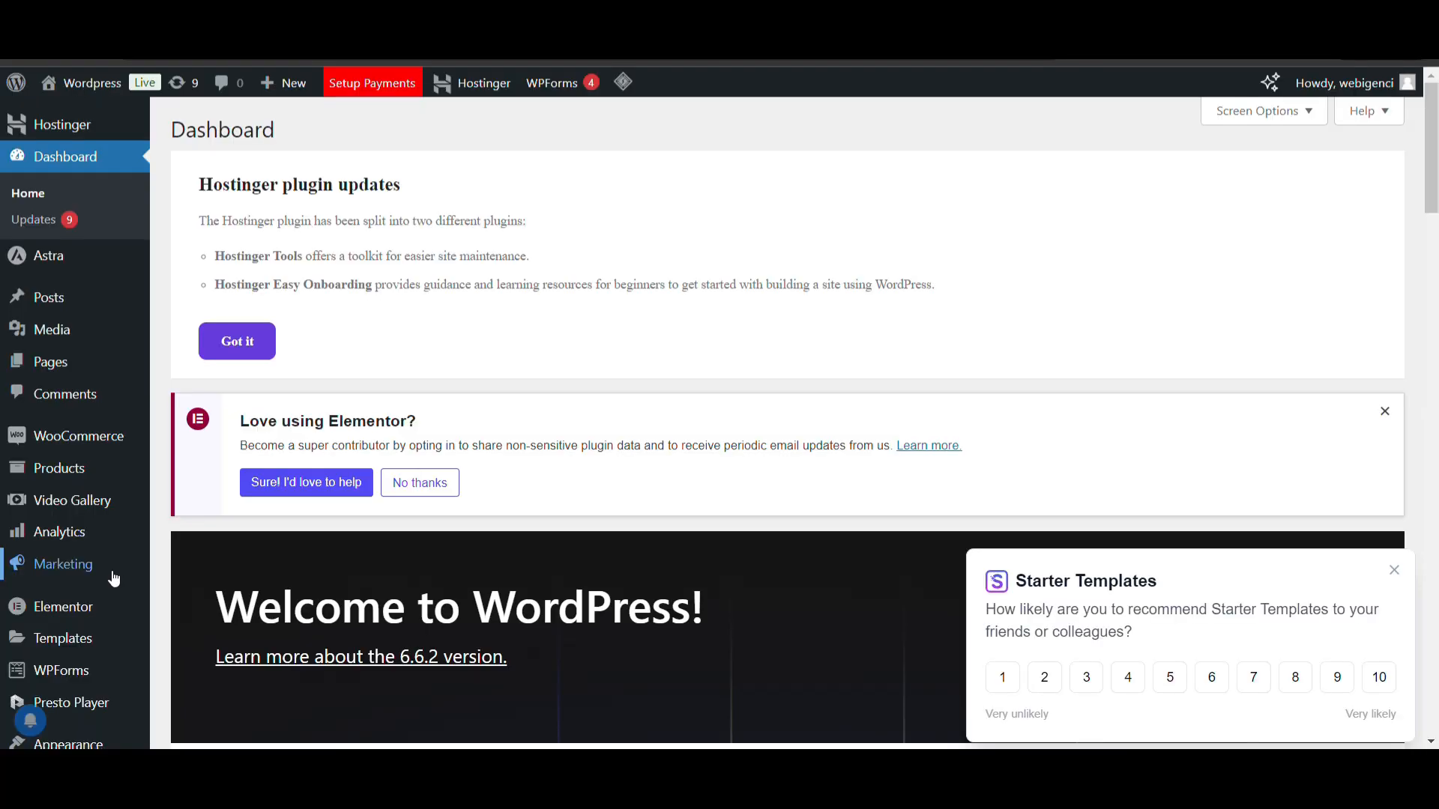
Upload elementor-pro.zip as a new plugin, install it and activate it
{"action": "scroll", "coordinate": [105, 570], "scroll_direction": "down", "scroll_amount": 3}
{"action": "mouse_move", "coordinate": [90, 613]}
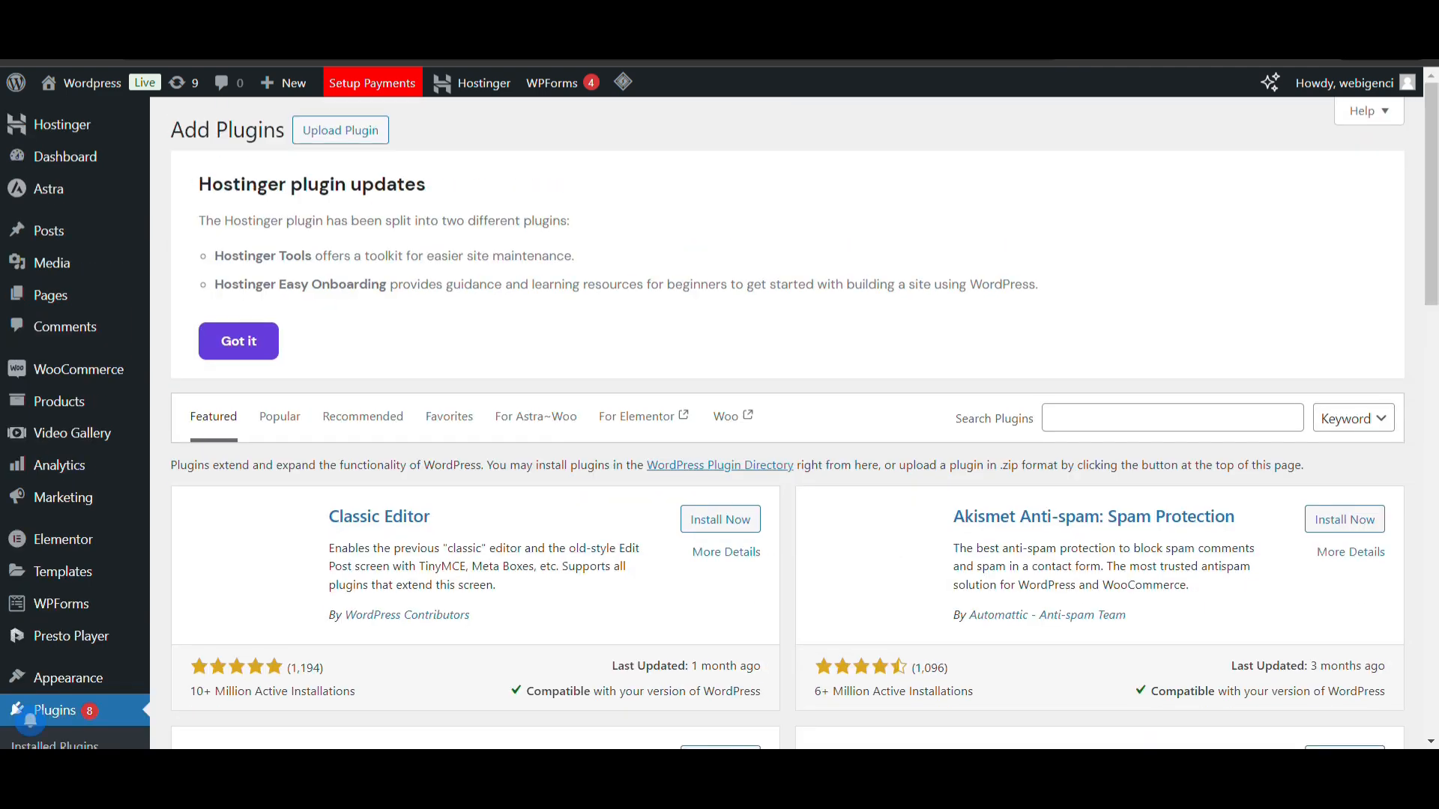
{"action": "left_click", "coordinate": [339, 132]}
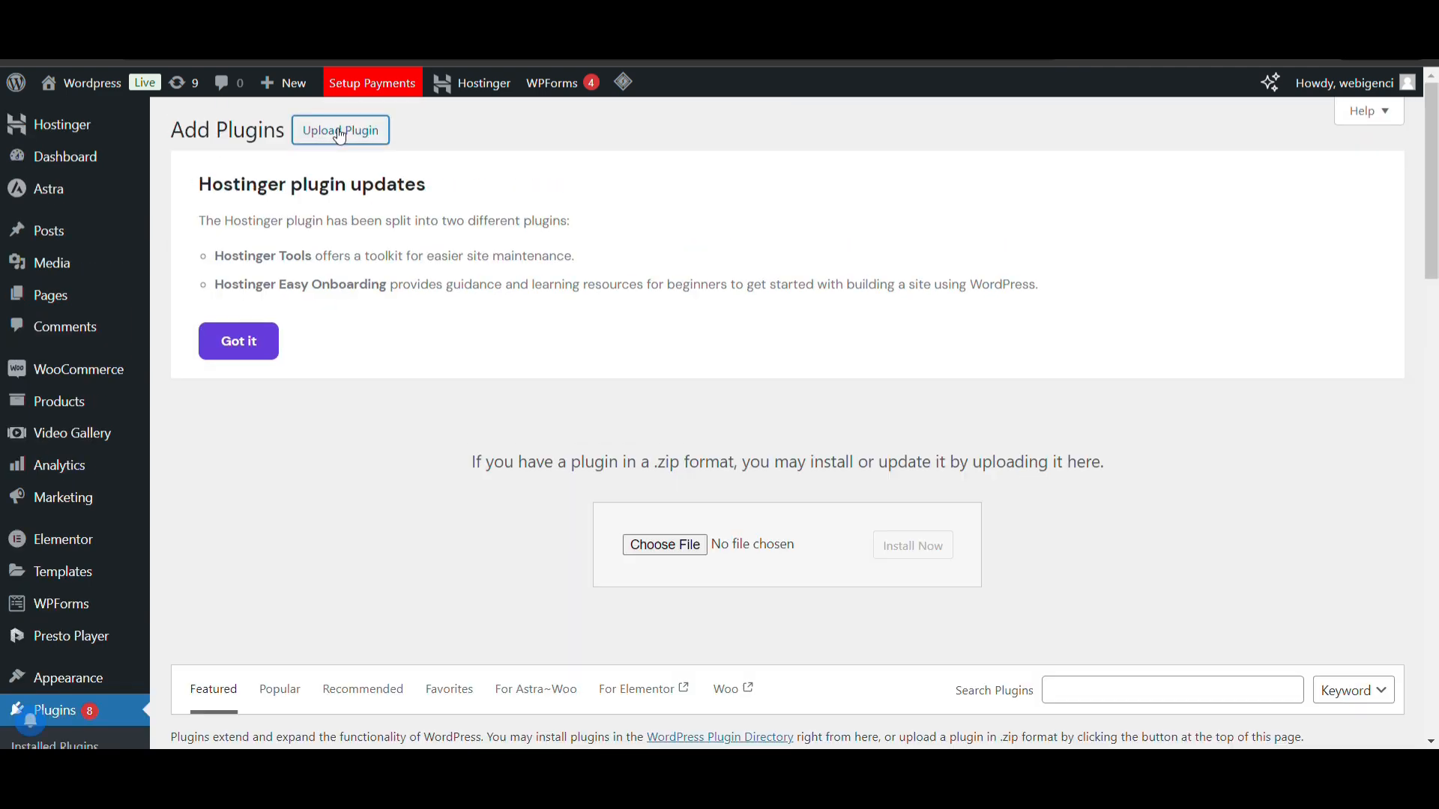
{"action": "left_click", "coordinate": [659, 544]}
{"action": "left_click", "coordinate": [925, 550]}
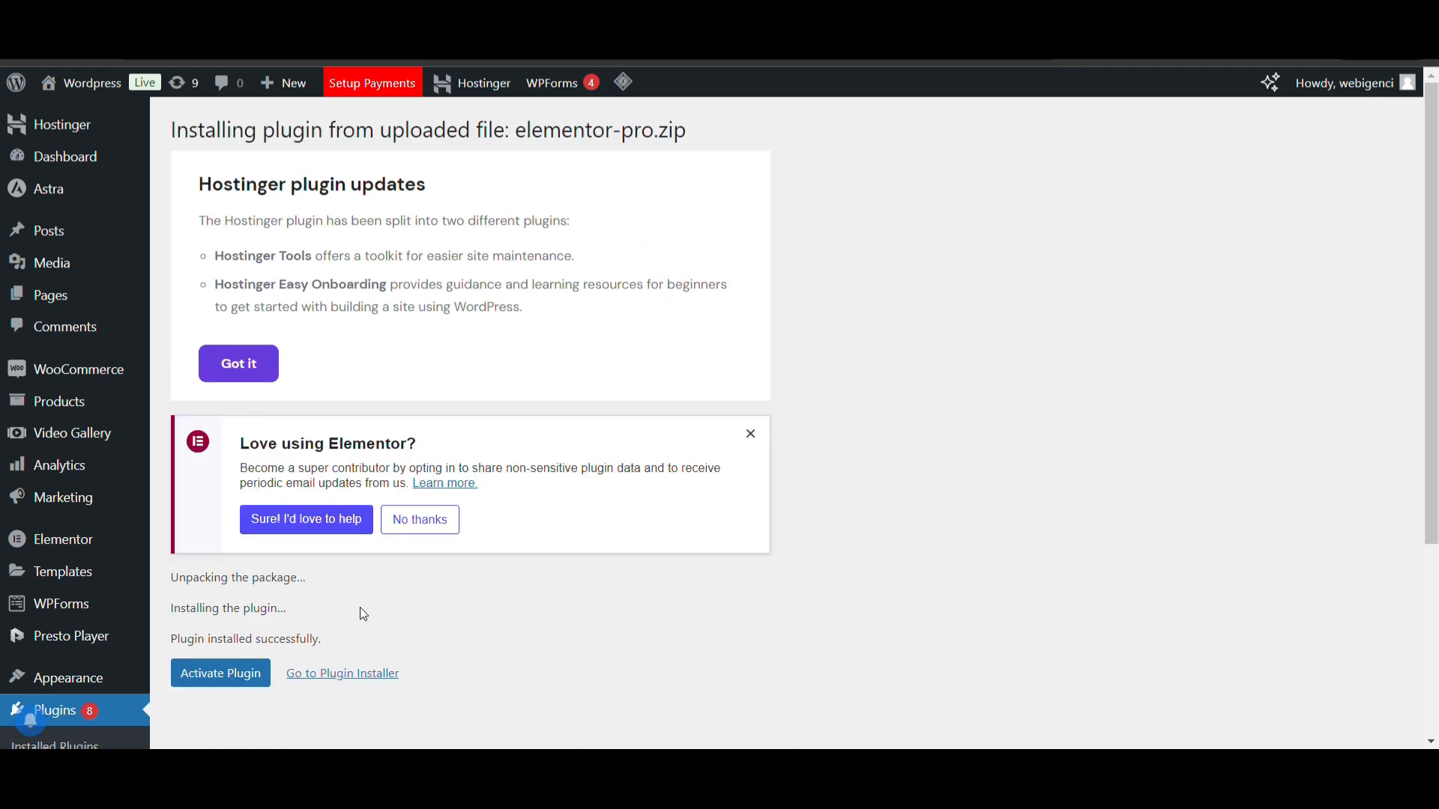
{"action": "left_click", "coordinate": [215, 676]}
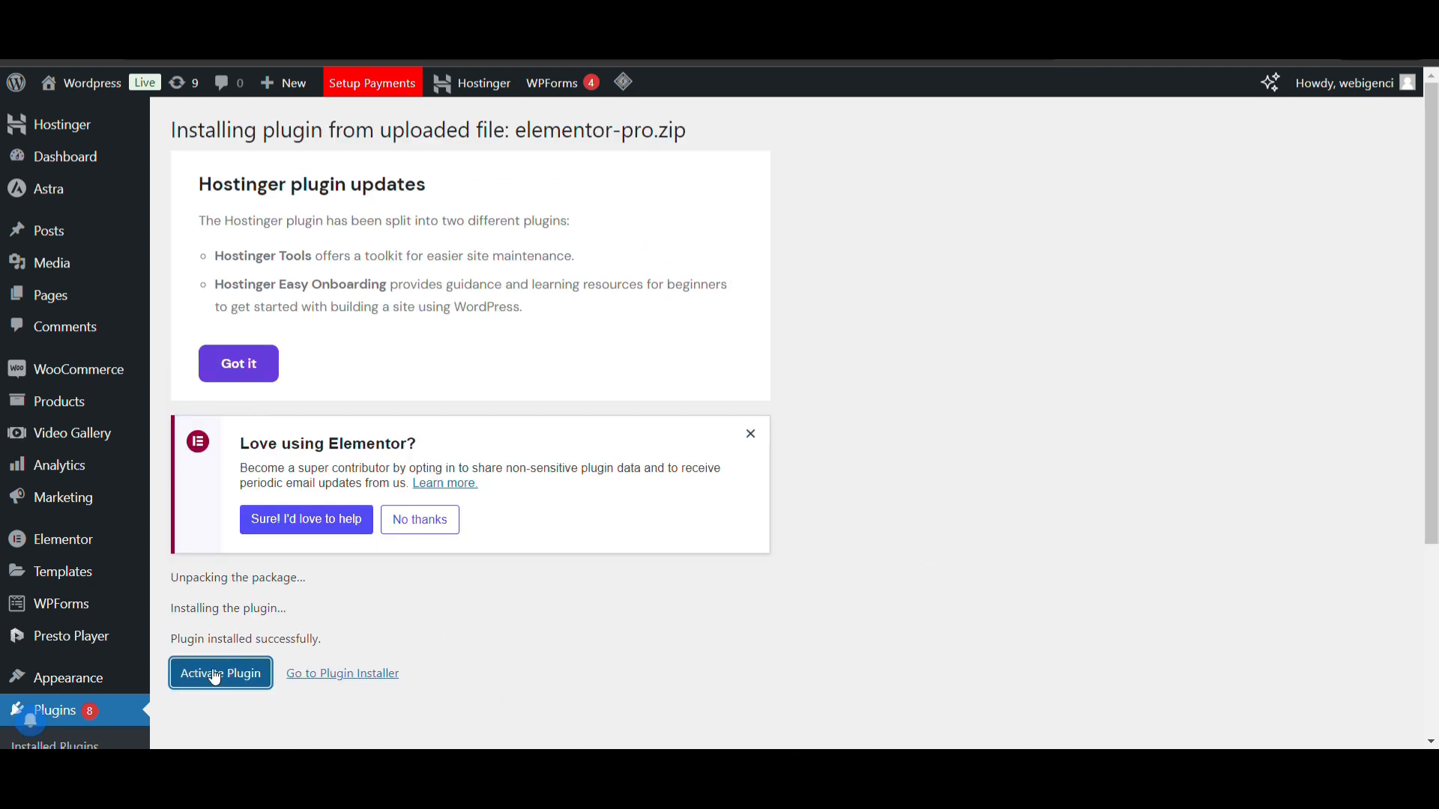
Open the Theme Builder and start a Single Product template
{"action": "scroll", "coordinate": [315, 630], "scroll_direction": "down", "scroll_amount": 3}
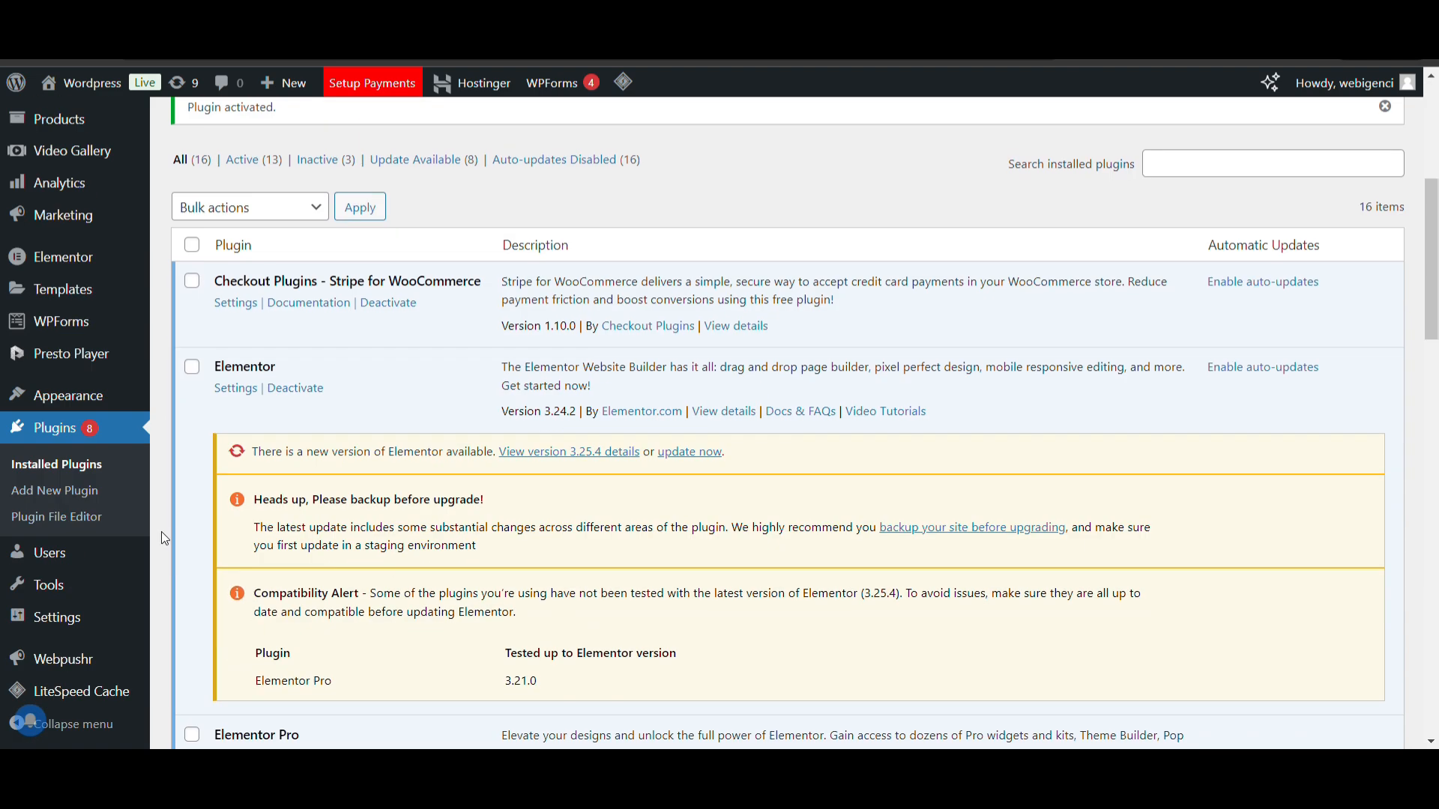
{"action": "mouse_move", "coordinate": [133, 380]}
{"action": "mouse_move", "coordinate": [55, 299]}
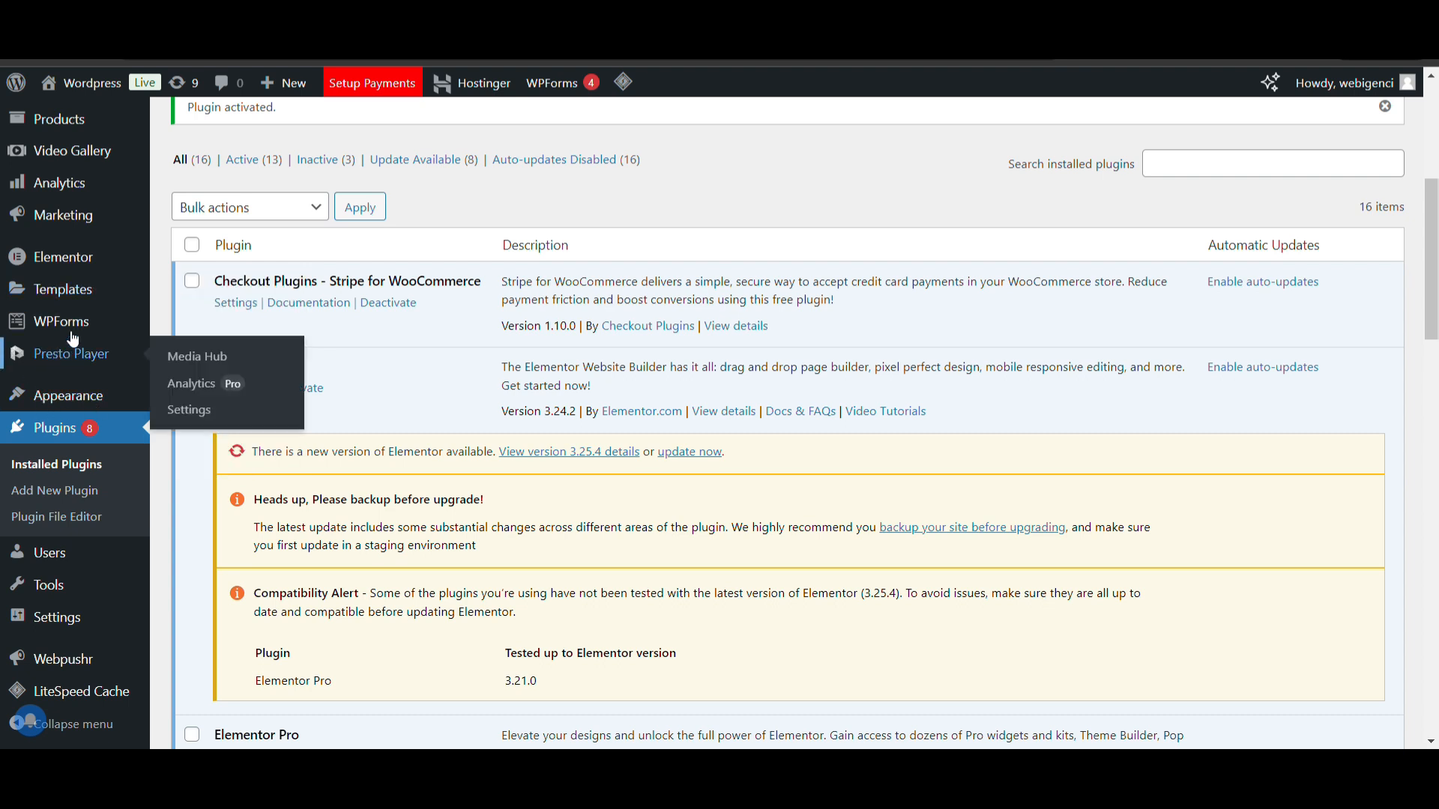
{"action": "mouse_move", "coordinate": [68, 271]}
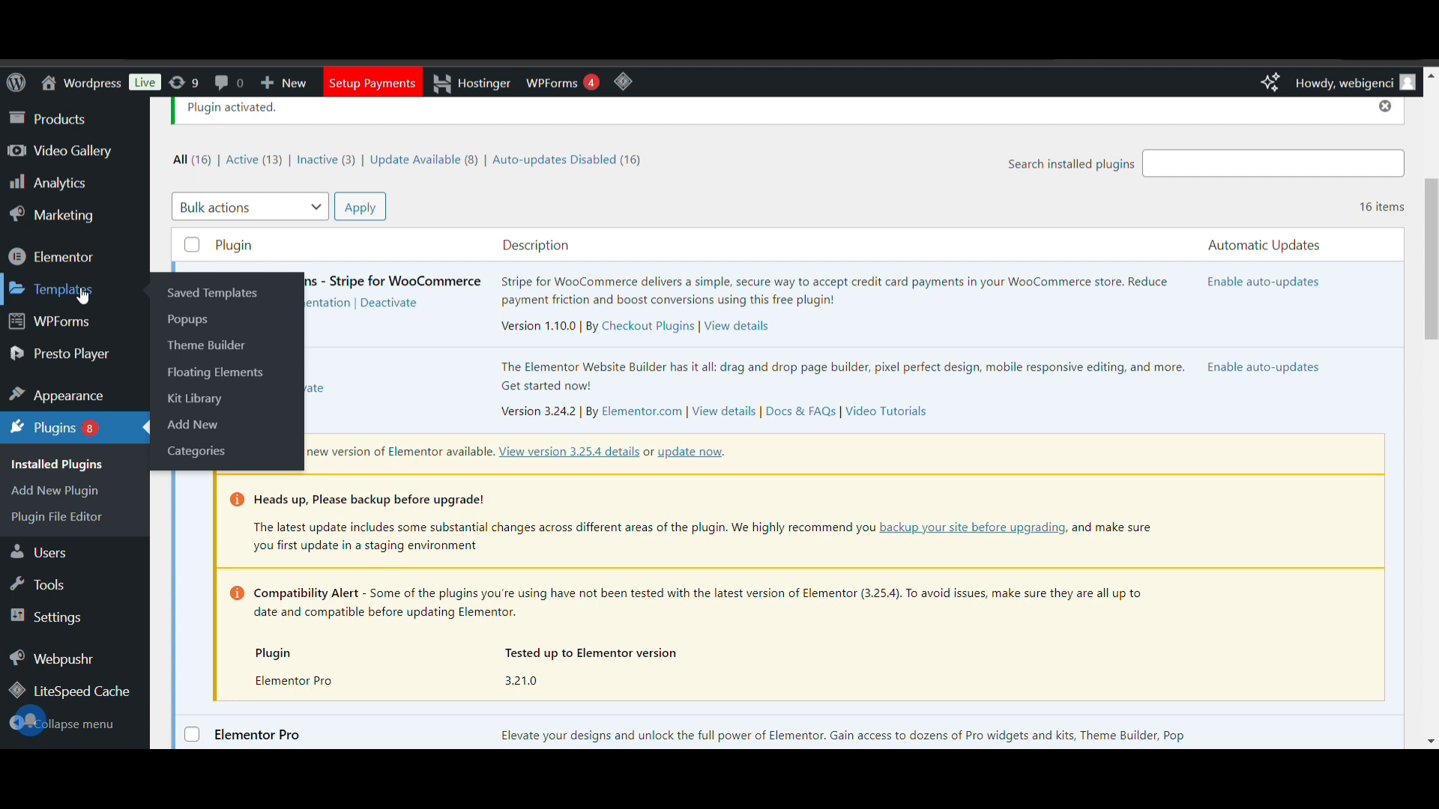
{"action": "left_click", "coordinate": [220, 344]}
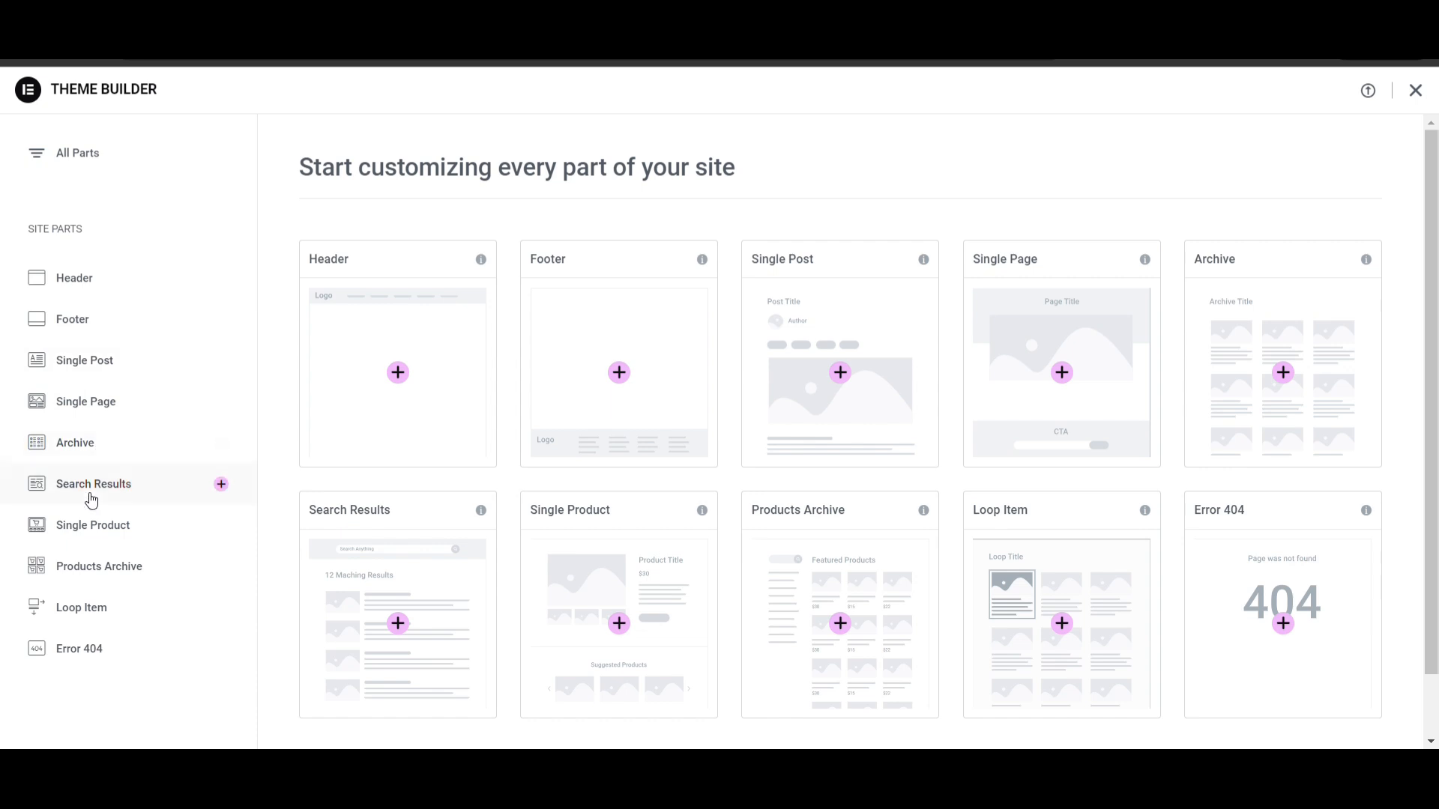
{"action": "left_click", "coordinate": [90, 531]}
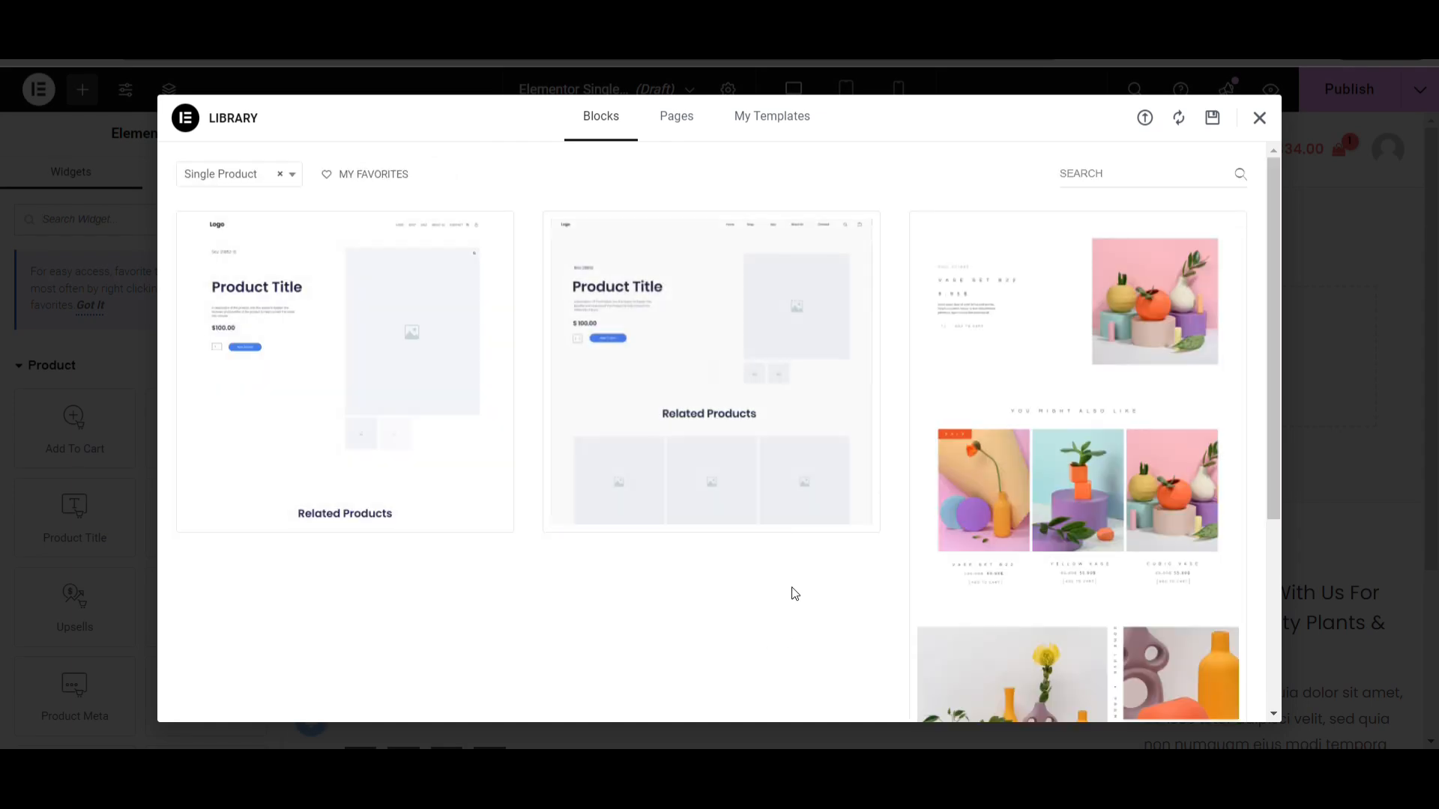
Look through the Single Product blocks in the template library, then close the library without inserting one
{"action": "scroll", "coordinate": [1012, 423], "scroll_direction": "down", "scroll_amount": 2}
{"action": "scroll", "coordinate": [1012, 423], "scroll_direction": "up", "scroll_amount": 2}
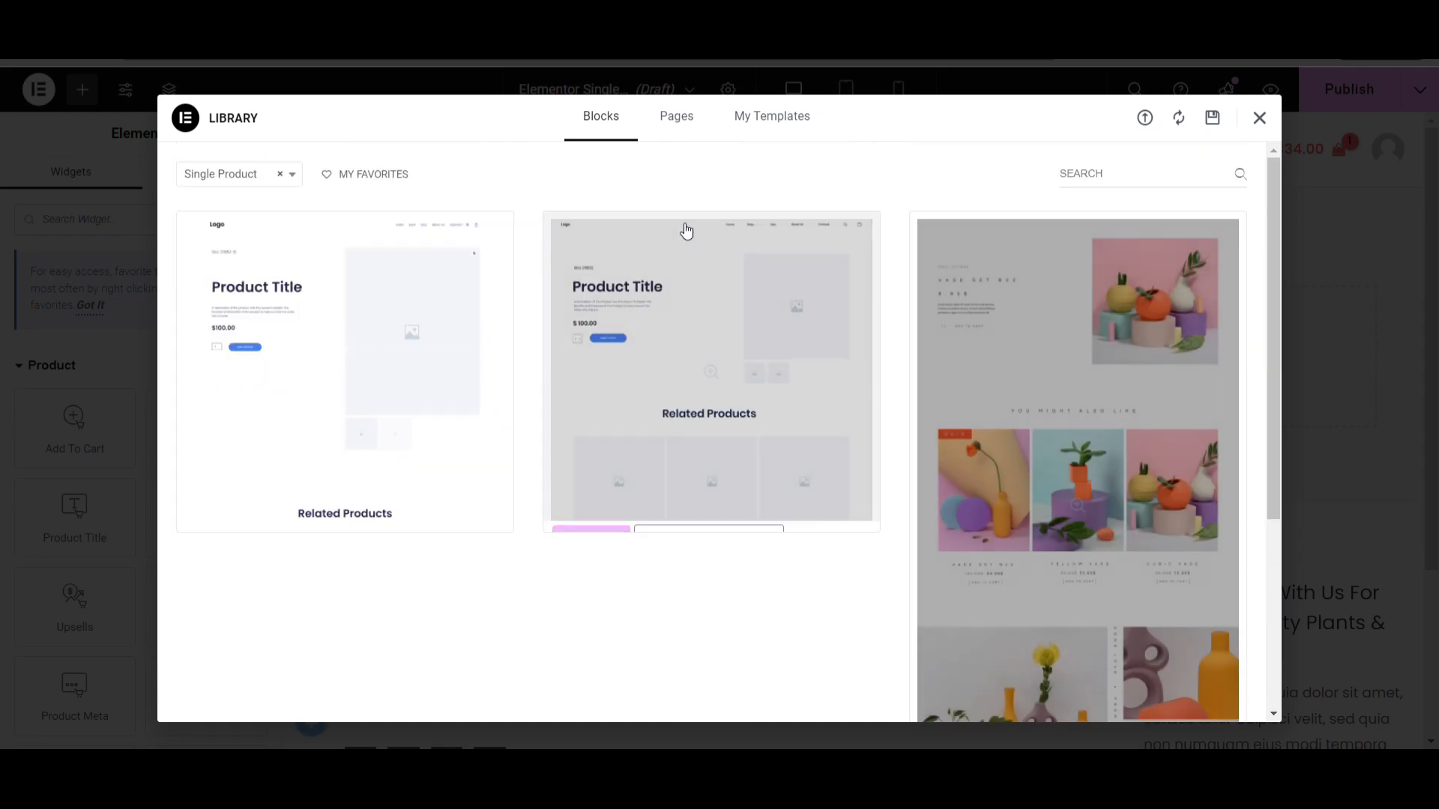
{"action": "left_click", "coordinate": [227, 176]}
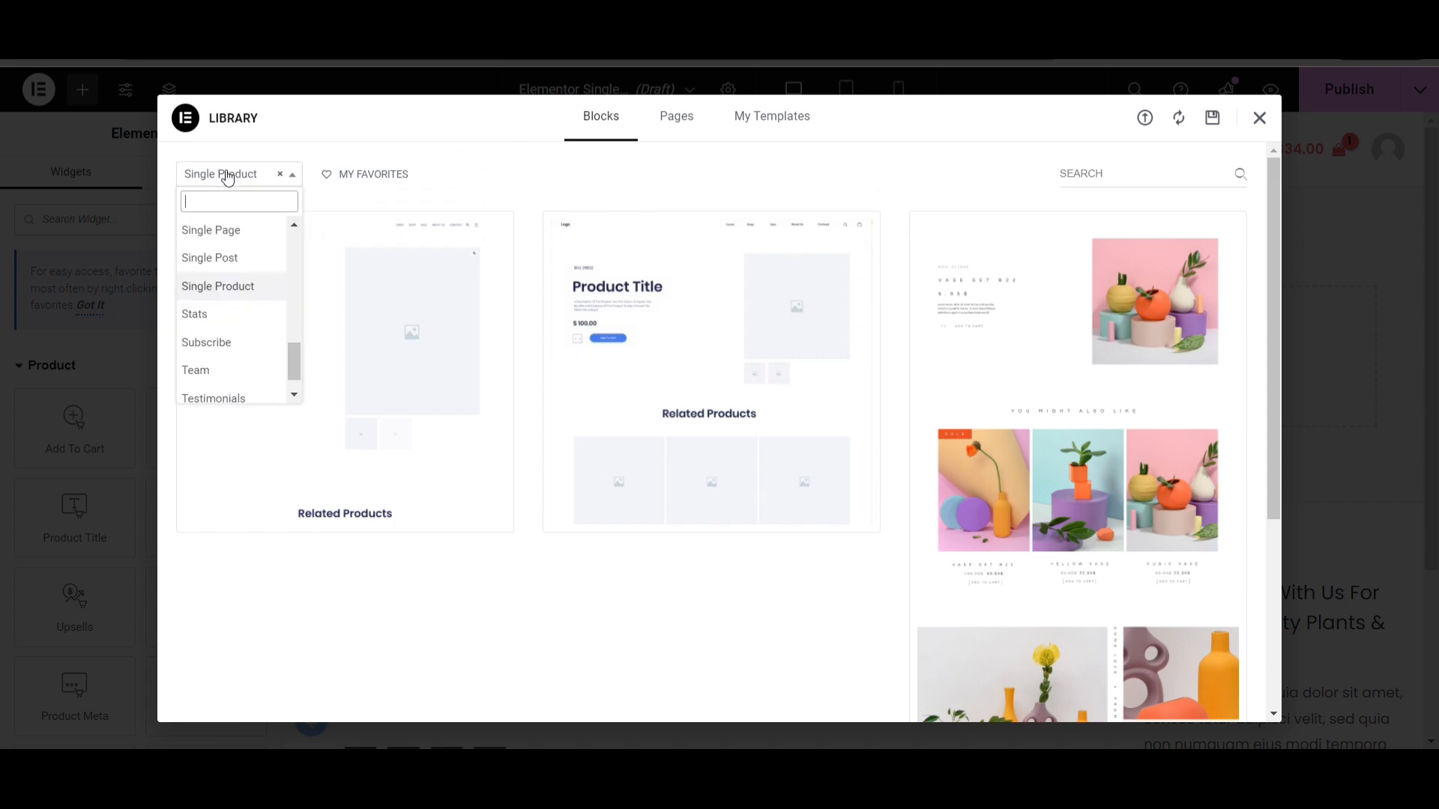
{"action": "left_click", "coordinate": [227, 175]}
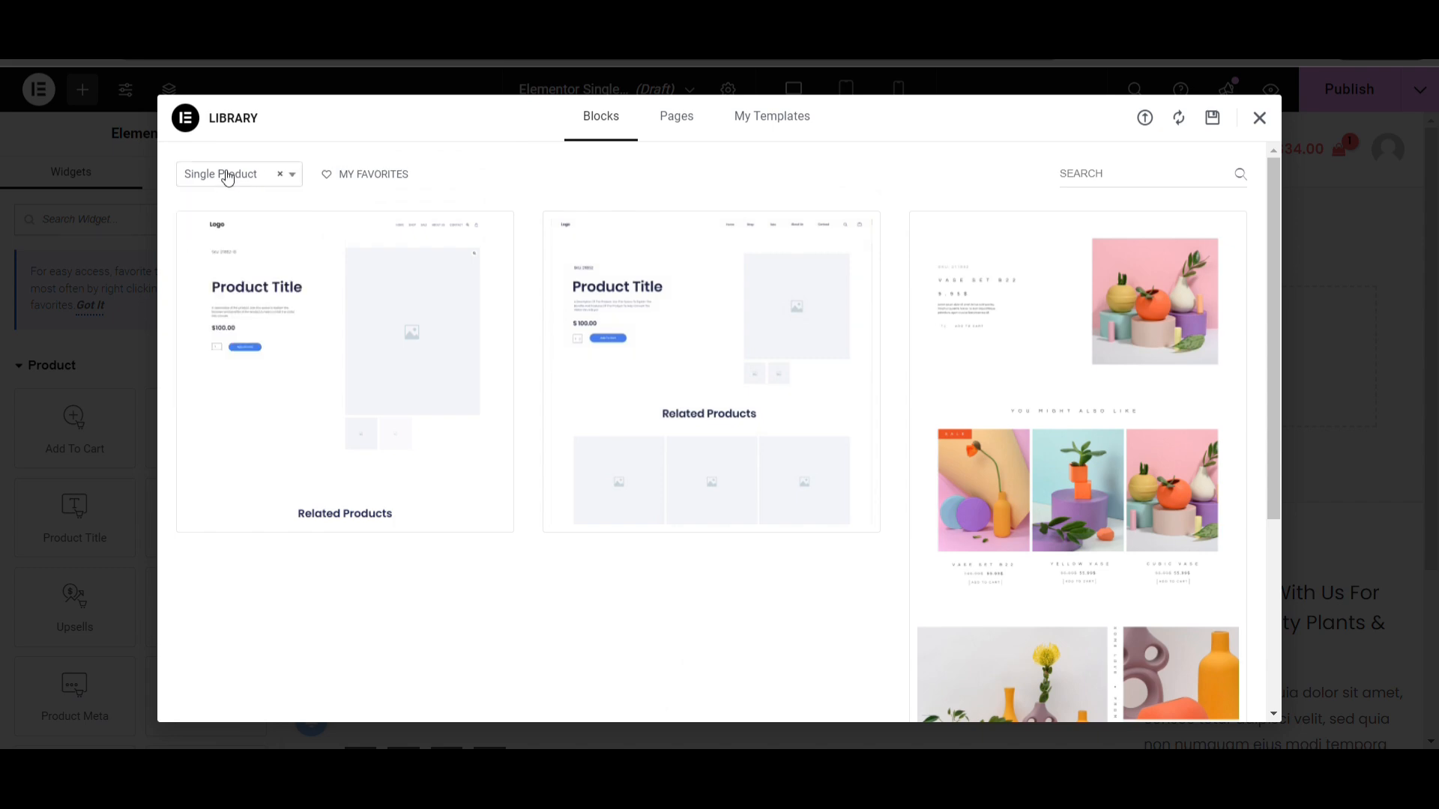
{"action": "left_click", "coordinate": [680, 119]}
{"action": "left_click", "coordinate": [596, 120]}
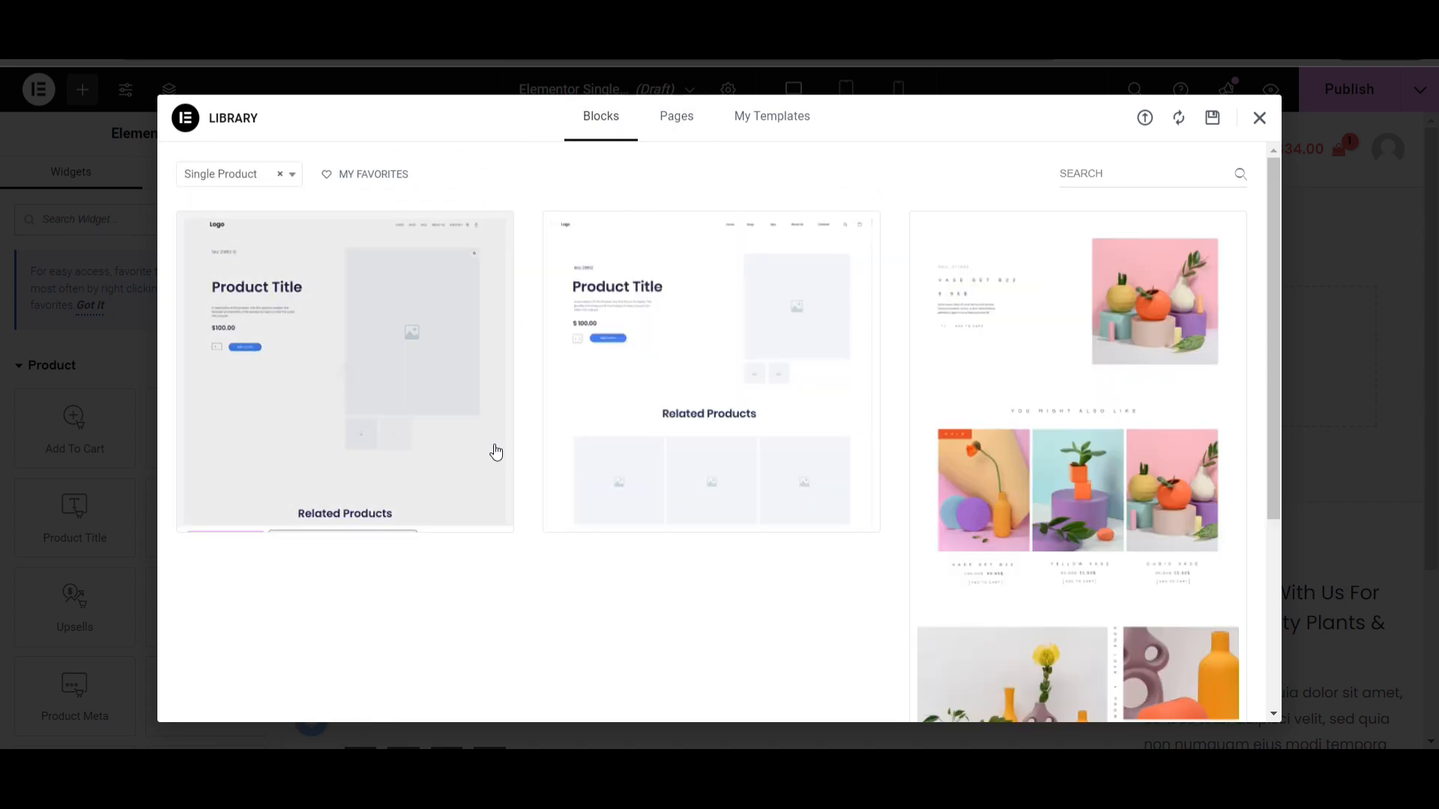
{"action": "scroll", "coordinate": [495, 451], "scroll_direction": "down", "scroll_amount": 4}
{"action": "scroll", "coordinate": [492, 451], "scroll_direction": "down", "scroll_amount": 2}
{"action": "scroll", "coordinate": [493, 451], "scroll_direction": "up", "scroll_amount": 4}
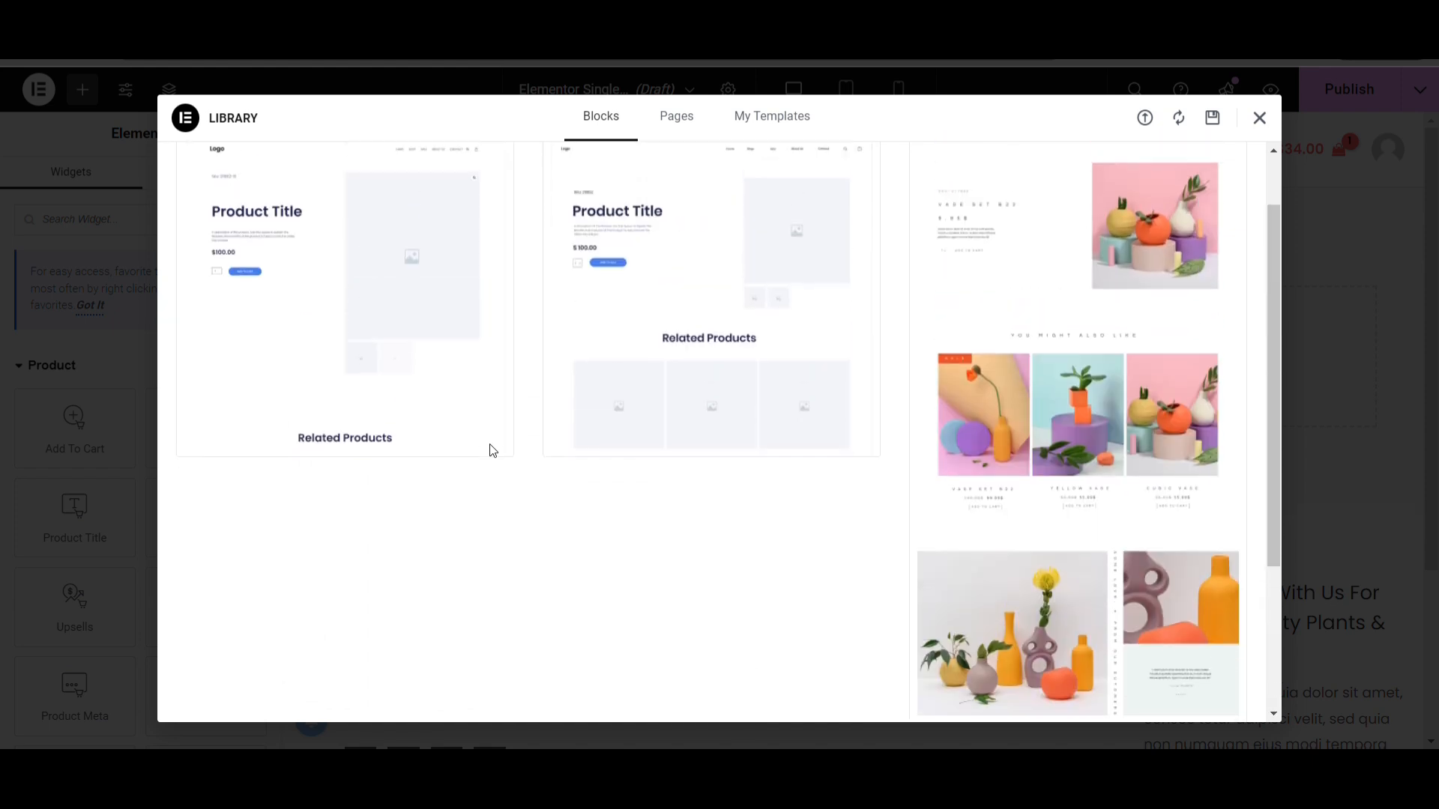
{"action": "left_click", "coordinate": [1259, 118]}
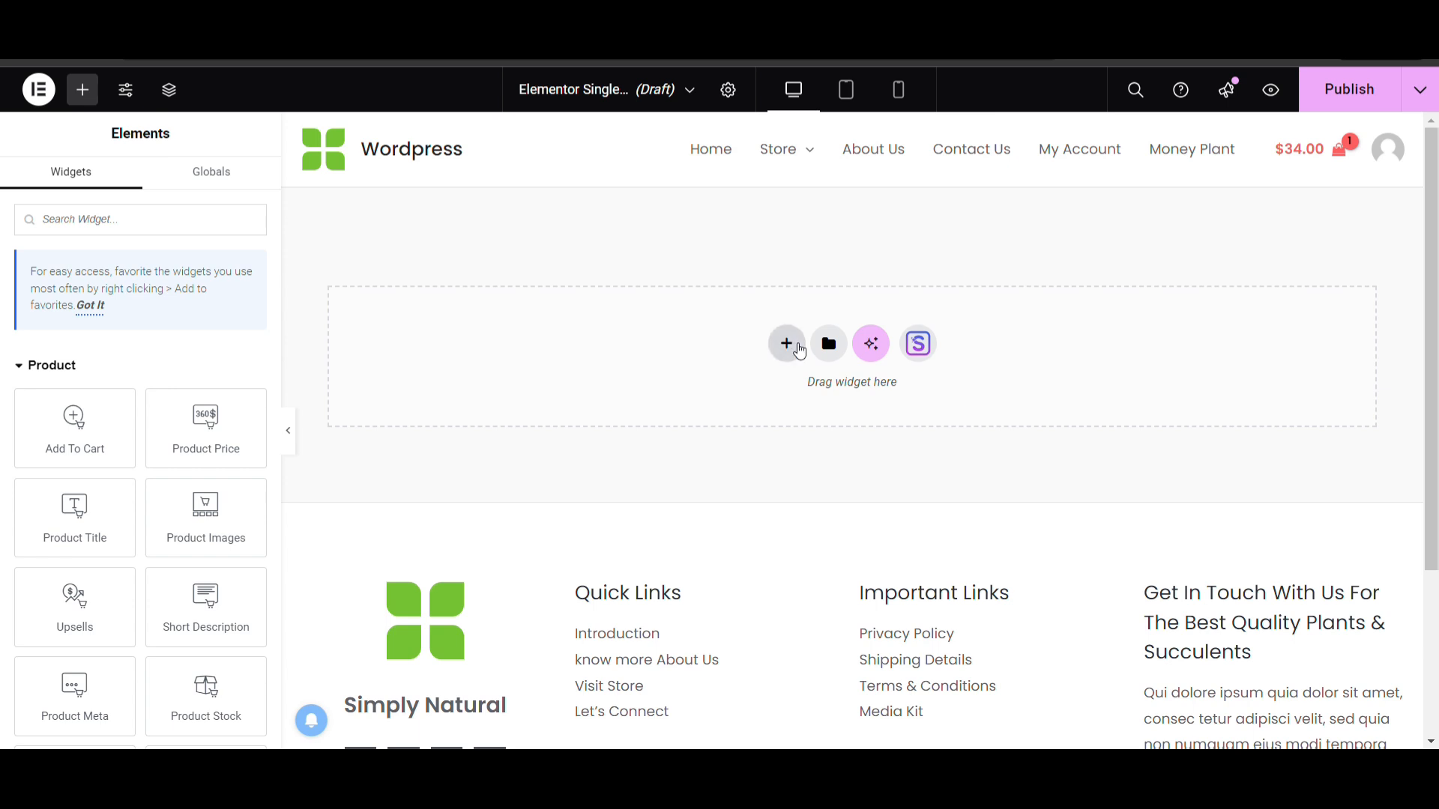
Add a flexbox container with two equal columns to the empty template
{"action": "left_click", "coordinate": [787, 344]}
{"action": "left_click", "coordinate": [787, 406]}
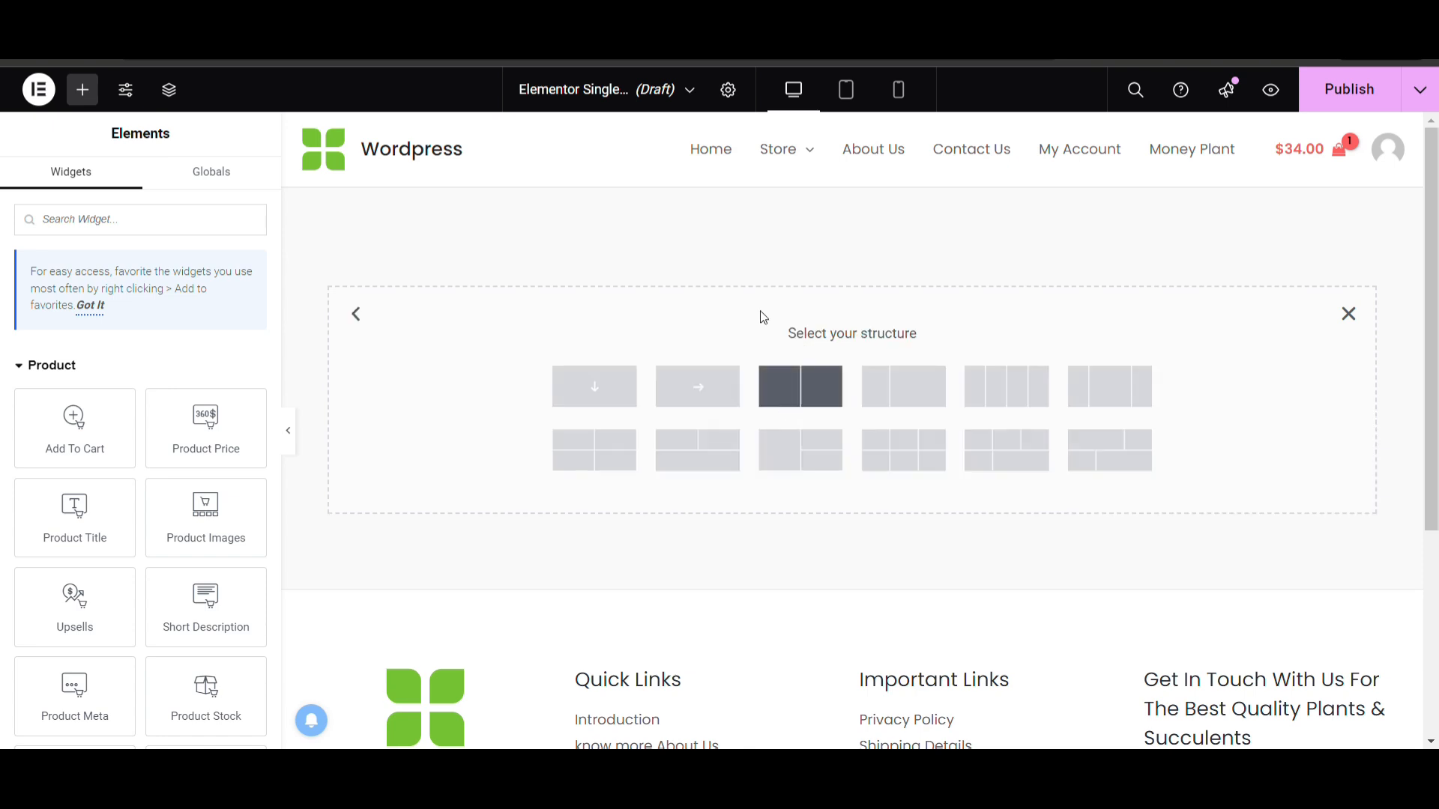
{"action": "left_click", "coordinate": [838, 407]}
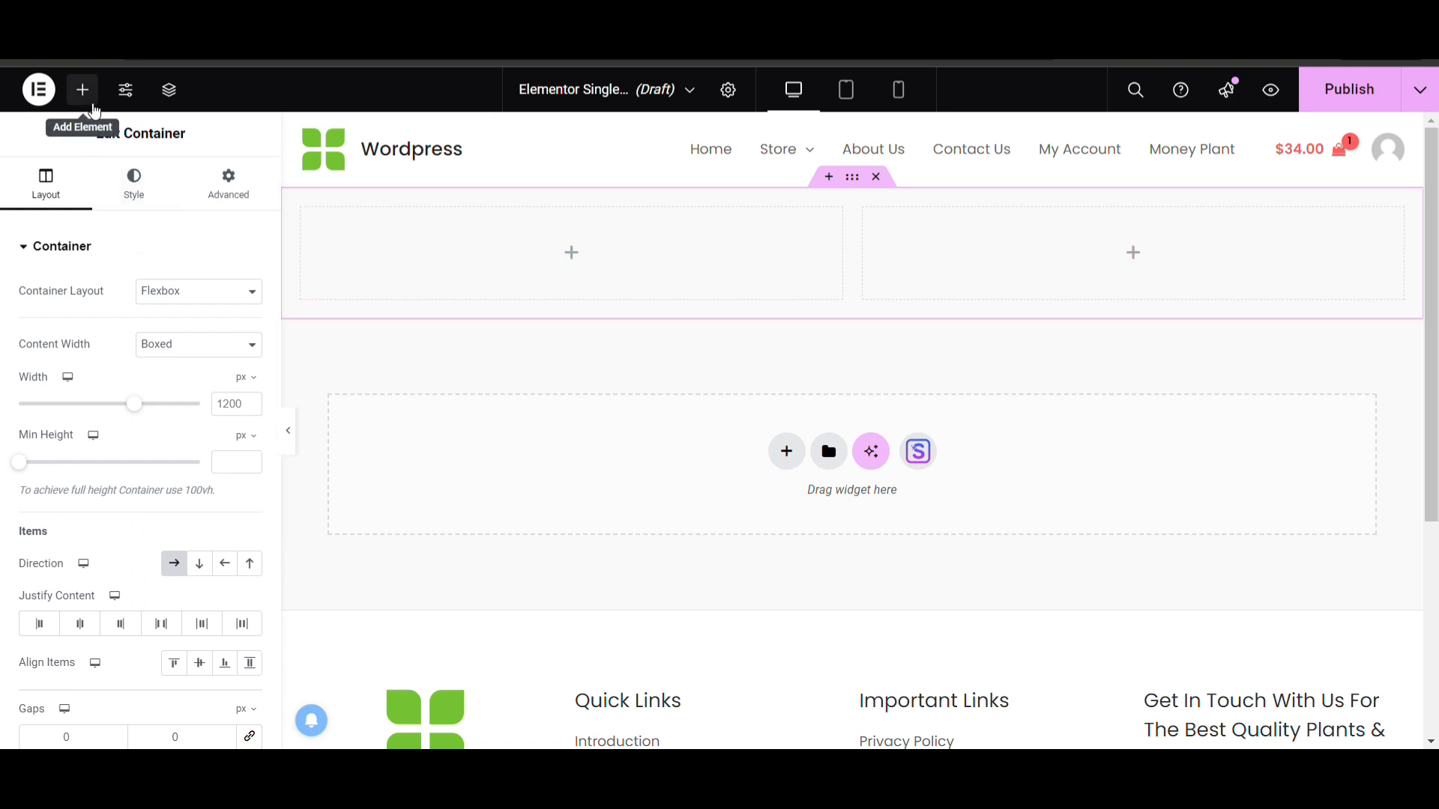
Search the widget library for "image" and clear the search
{"action": "left_click", "coordinate": [88, 102]}
{"action": "type", "text": "image"}
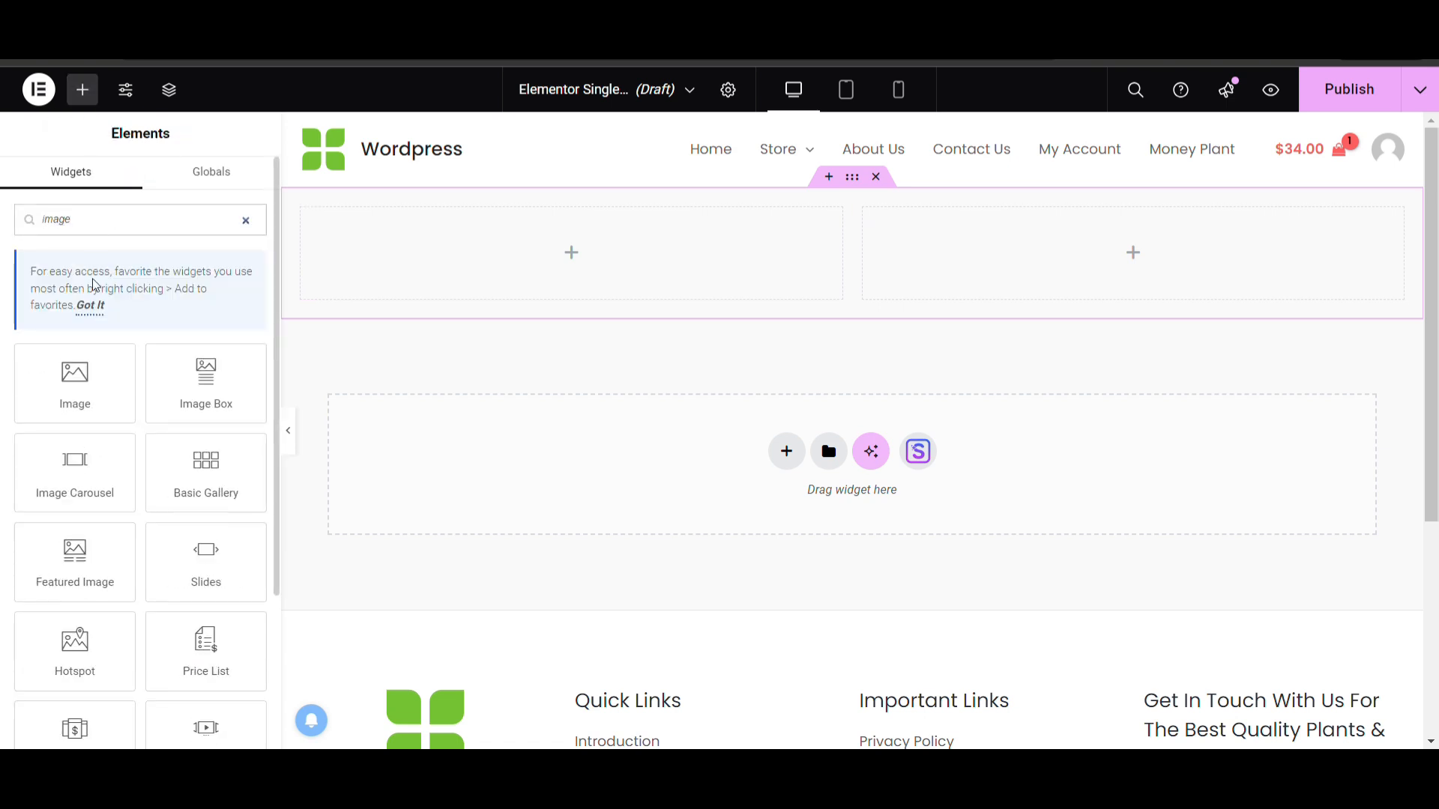
{"action": "scroll", "coordinate": [101, 286], "scroll_direction": "down", "scroll_amount": 3}
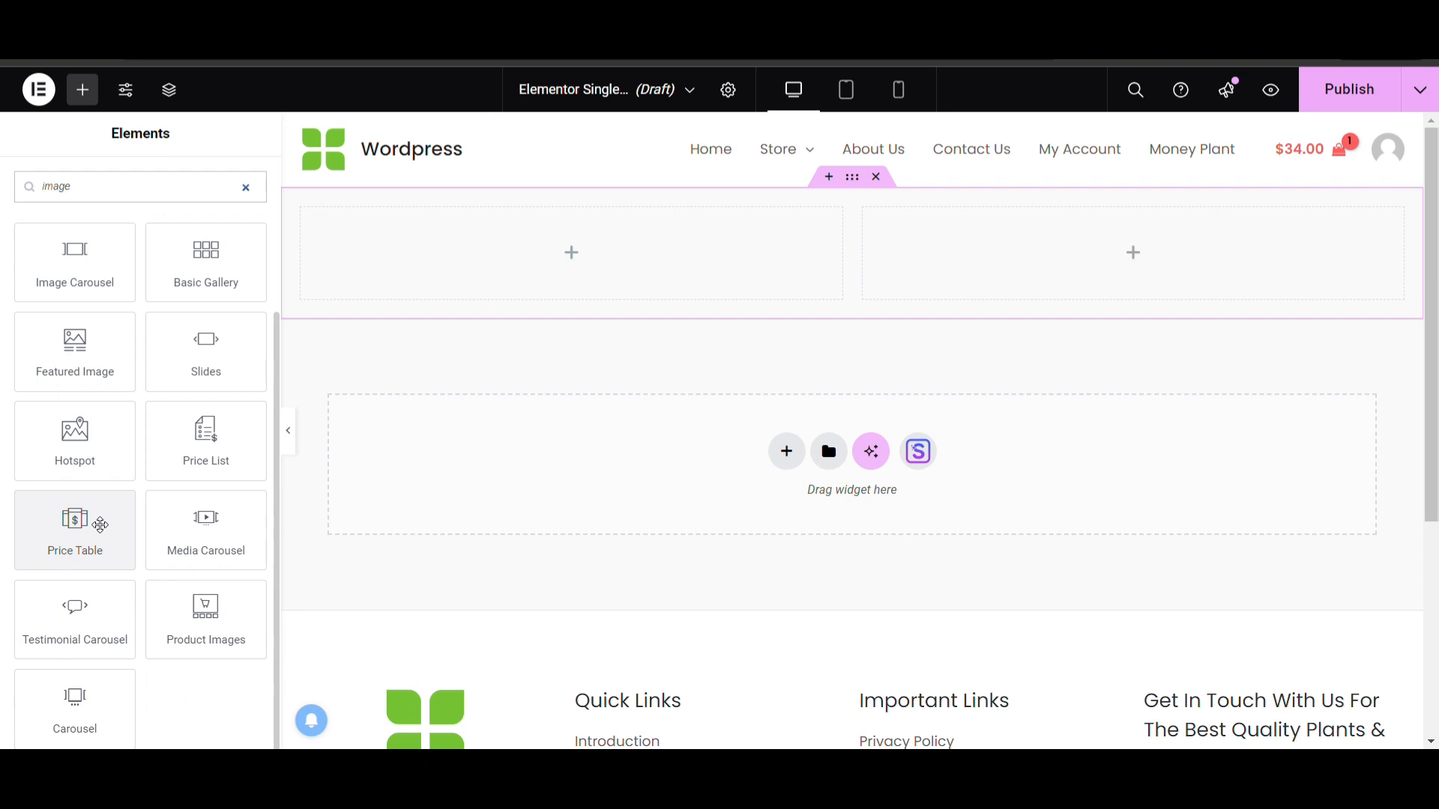
{"action": "scroll", "coordinate": [99, 524], "scroll_direction": "up", "scroll_amount": 1}
{"action": "scroll", "coordinate": [99, 524], "scroll_direction": "up", "scroll_amount": 2}
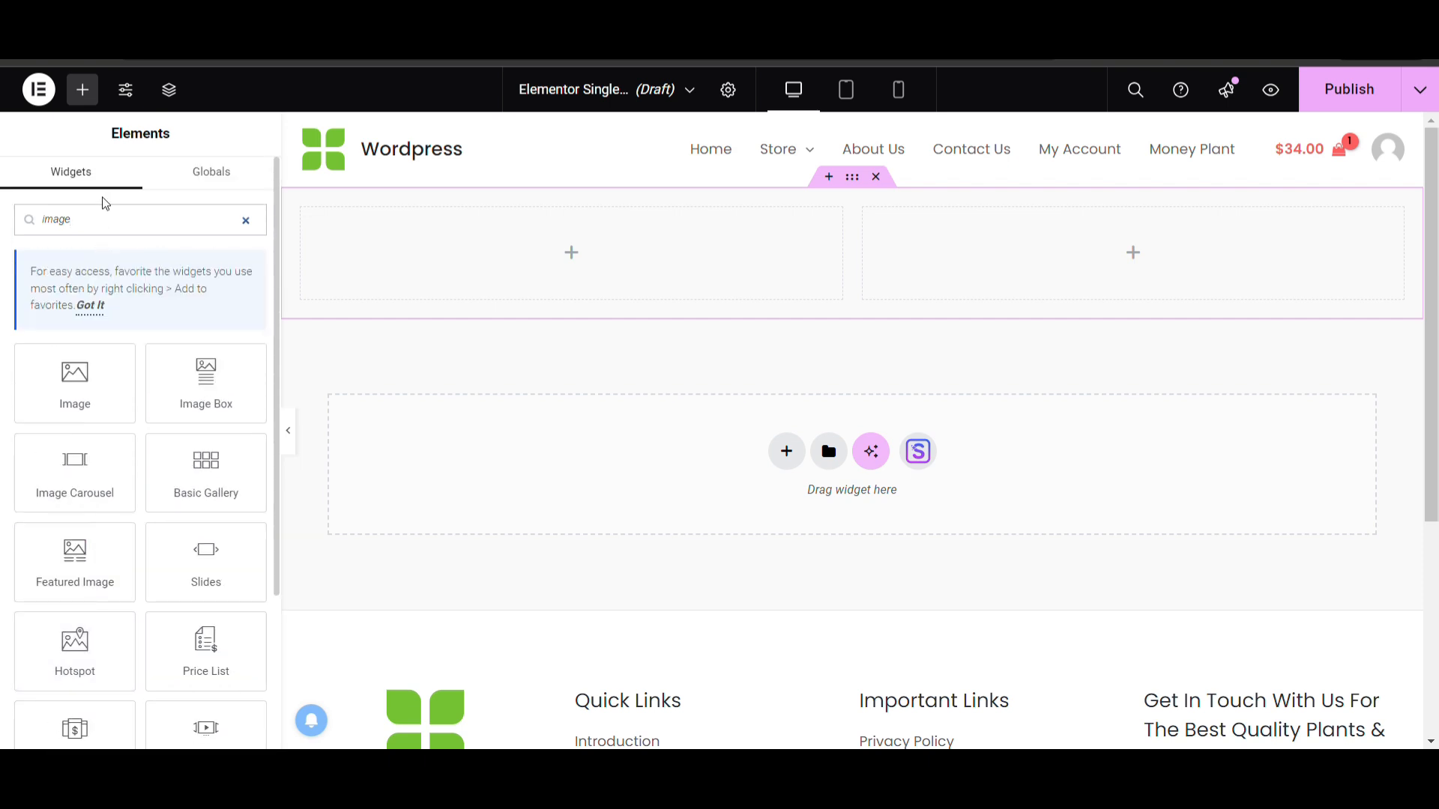
{"action": "left_click", "coordinate": [246, 220]}
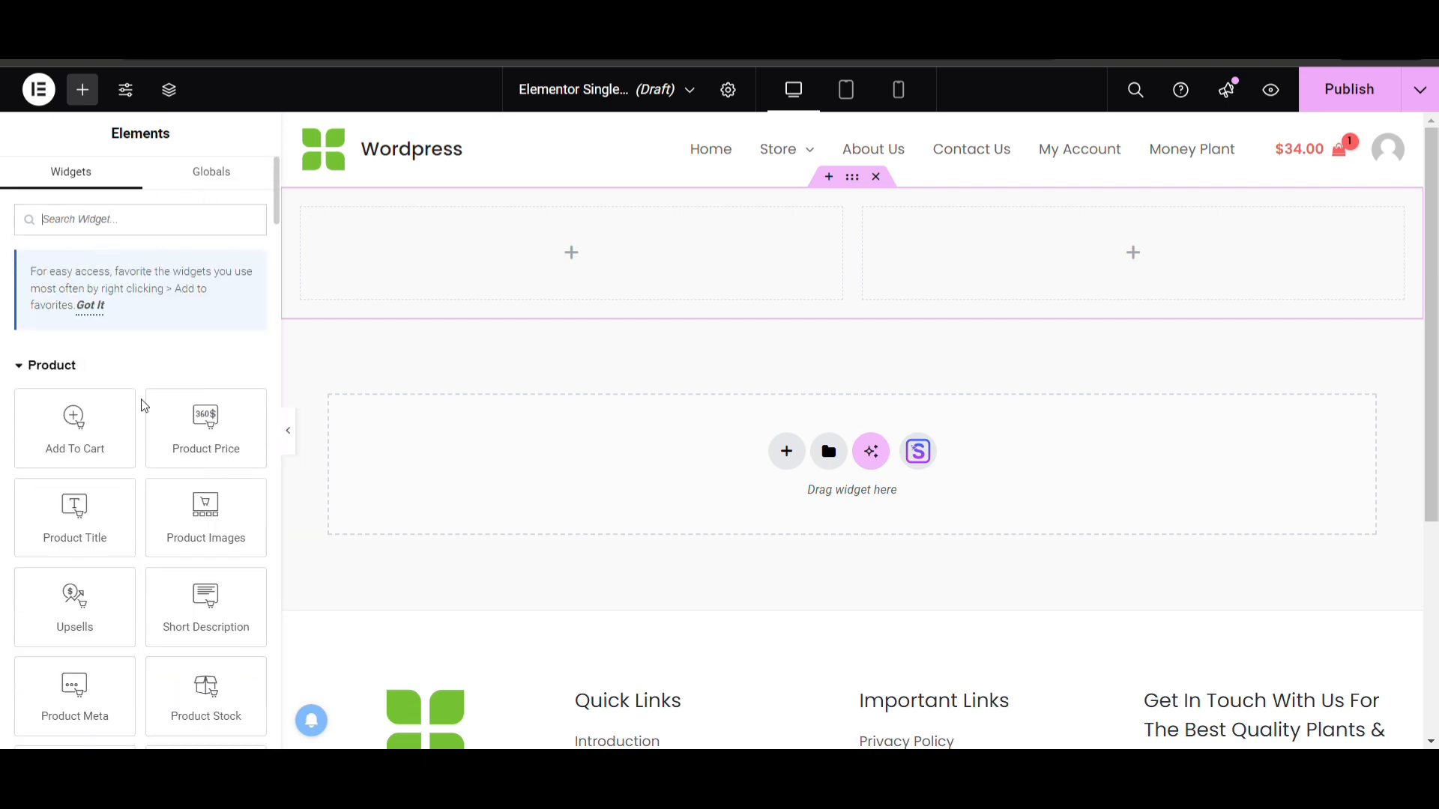
Place the Product Images widget in the container's left column
{"action": "scroll", "coordinate": [138, 408], "scroll_direction": "down", "scroll_amount": 5}
{"action": "scroll", "coordinate": [138, 408], "scroll_direction": "up", "scroll_amount": 5}
{"action": "scroll", "coordinate": [45, 345], "scroll_direction": "down", "scroll_amount": 1}
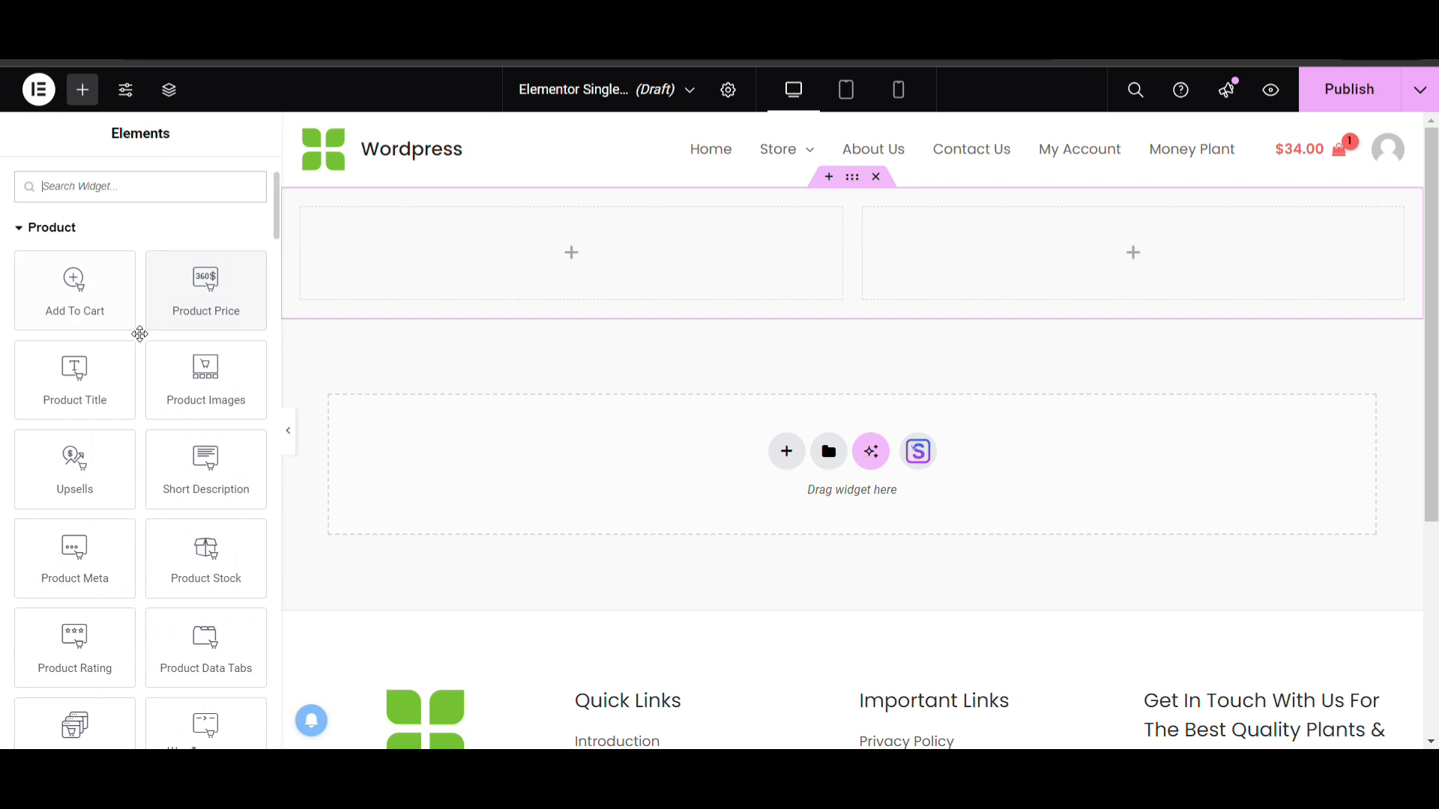
{"action": "left_click_drag", "start_coordinate": [194, 392], "coordinate": [564, 242]}
Examine the Product Images style settings: sale flash, border type, border radius, spacing and thumbnails
{"action": "scroll", "coordinate": [561, 320], "scroll_direction": "down", "scroll_amount": 3}
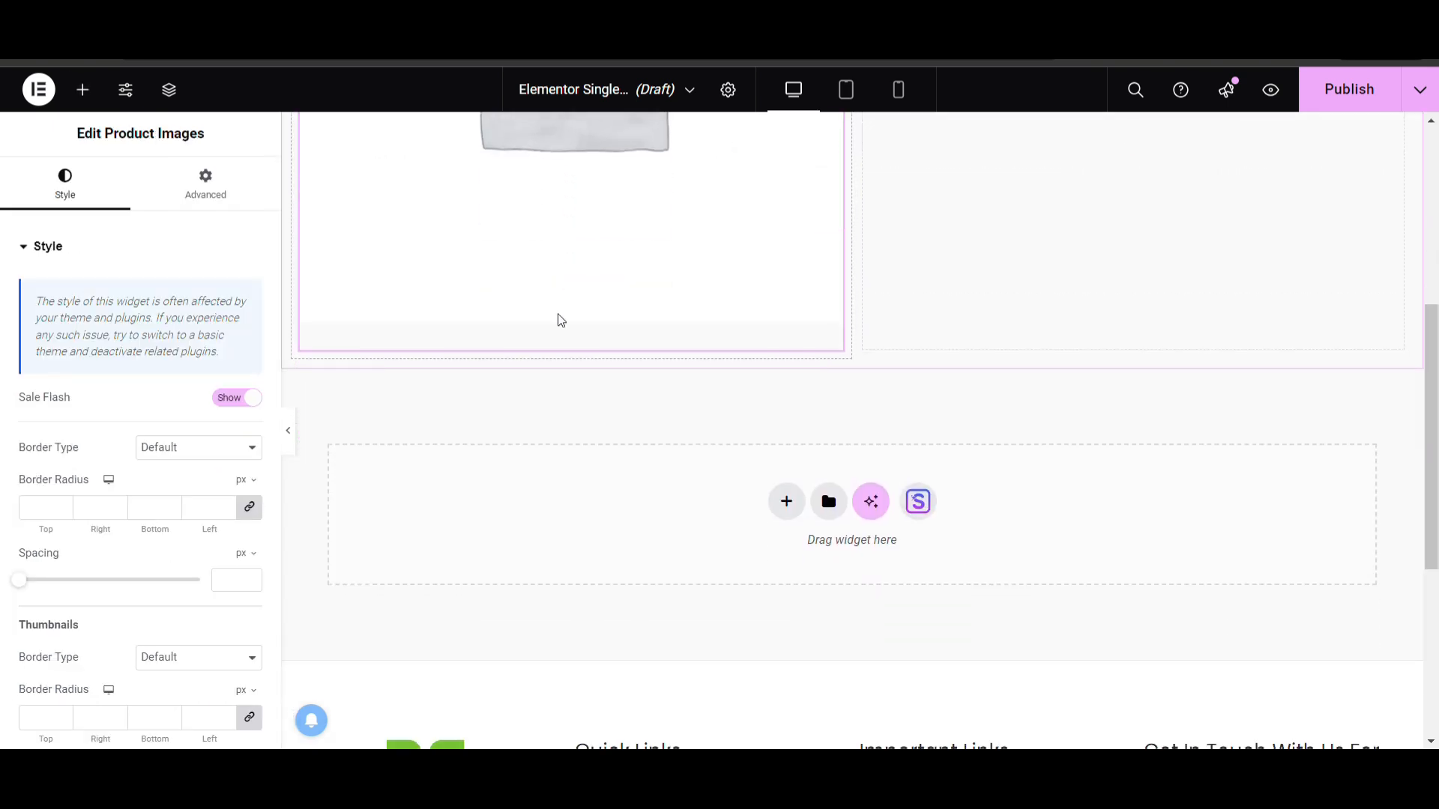
{"action": "scroll", "coordinate": [116, 475], "scroll_direction": "down", "scroll_amount": 2}
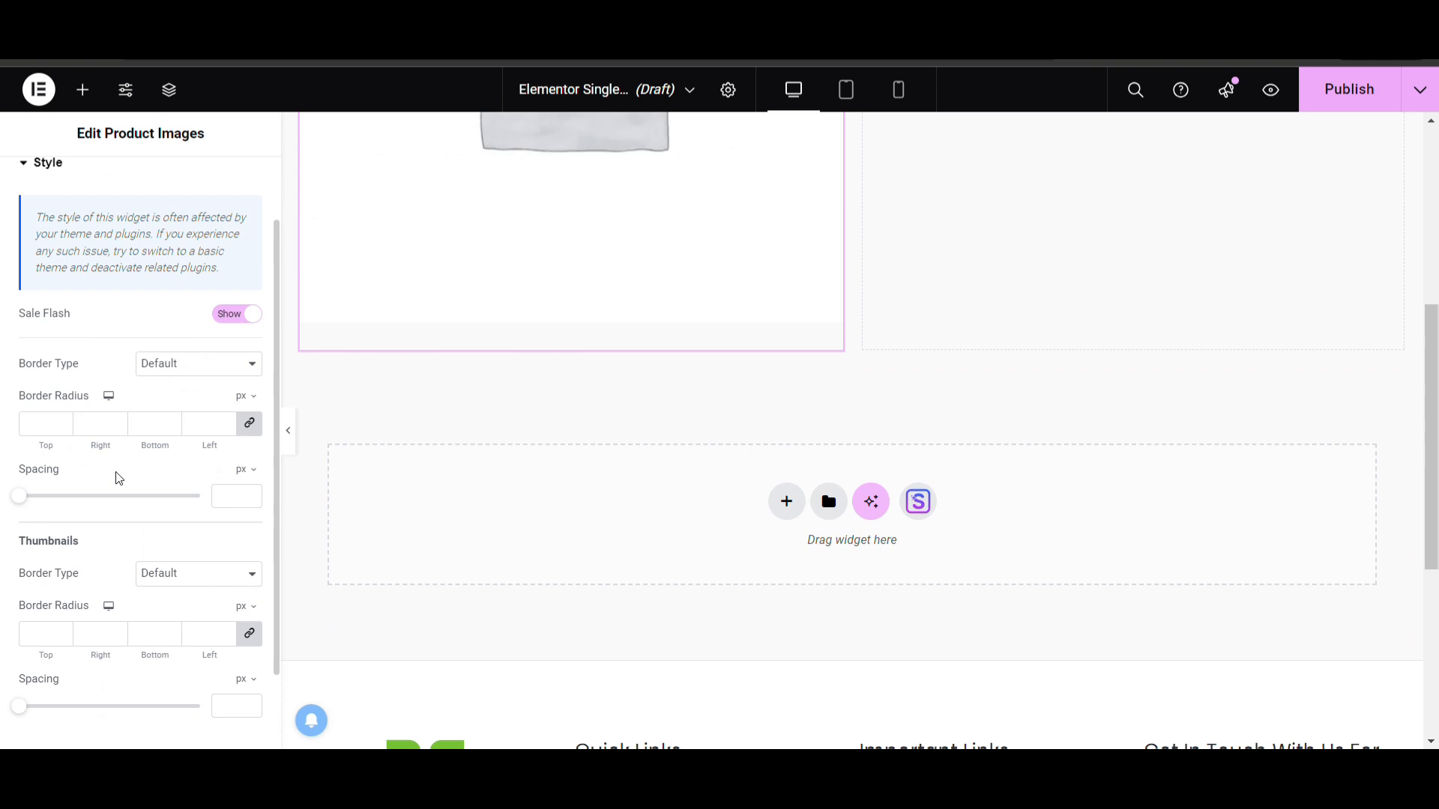
{"action": "scroll", "coordinate": [115, 475], "scroll_direction": "down", "scroll_amount": 1}
{"action": "scroll", "coordinate": [114, 475], "scroll_direction": "up", "scroll_amount": 4}
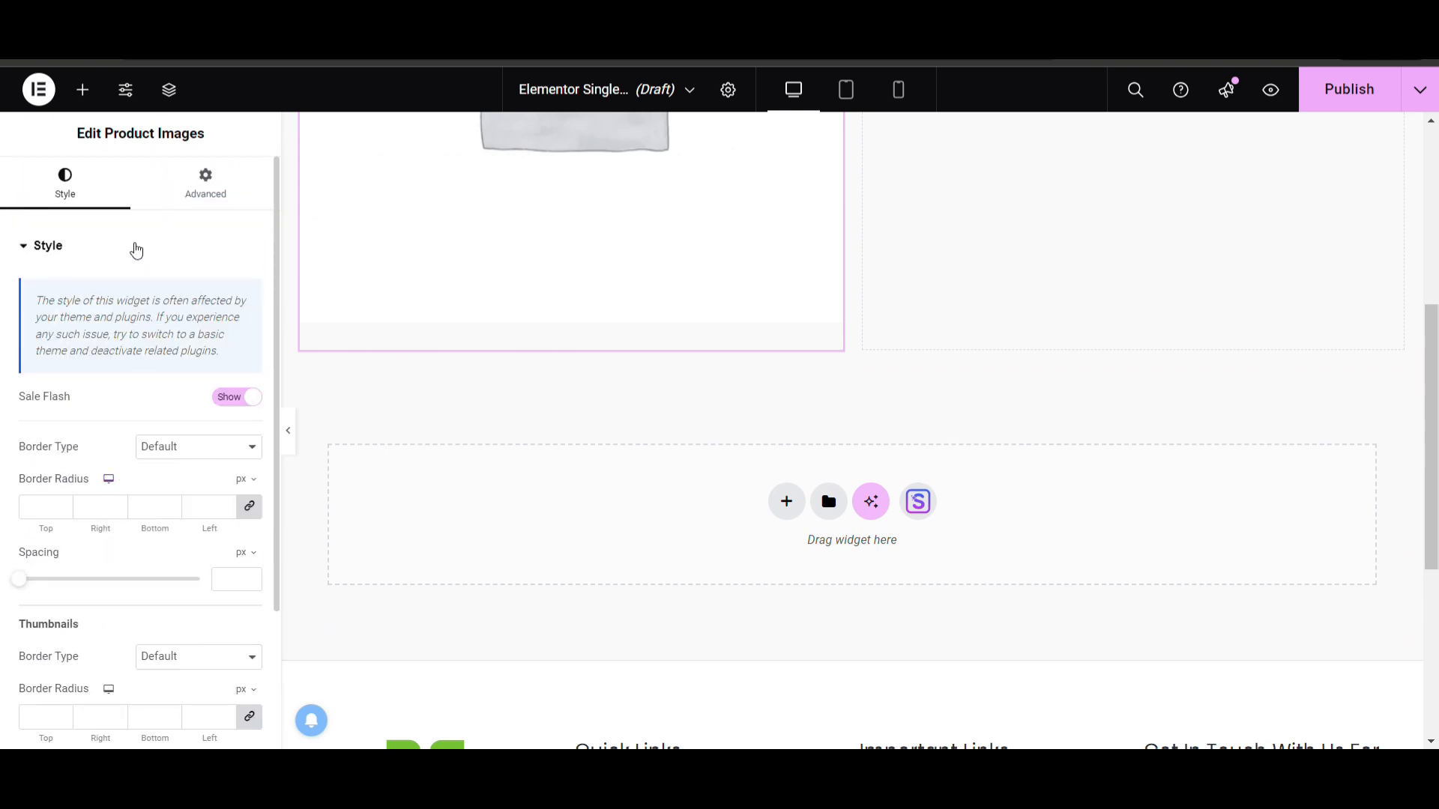
{"action": "scroll", "coordinate": [93, 397], "scroll_direction": "down", "scroll_amount": 1}
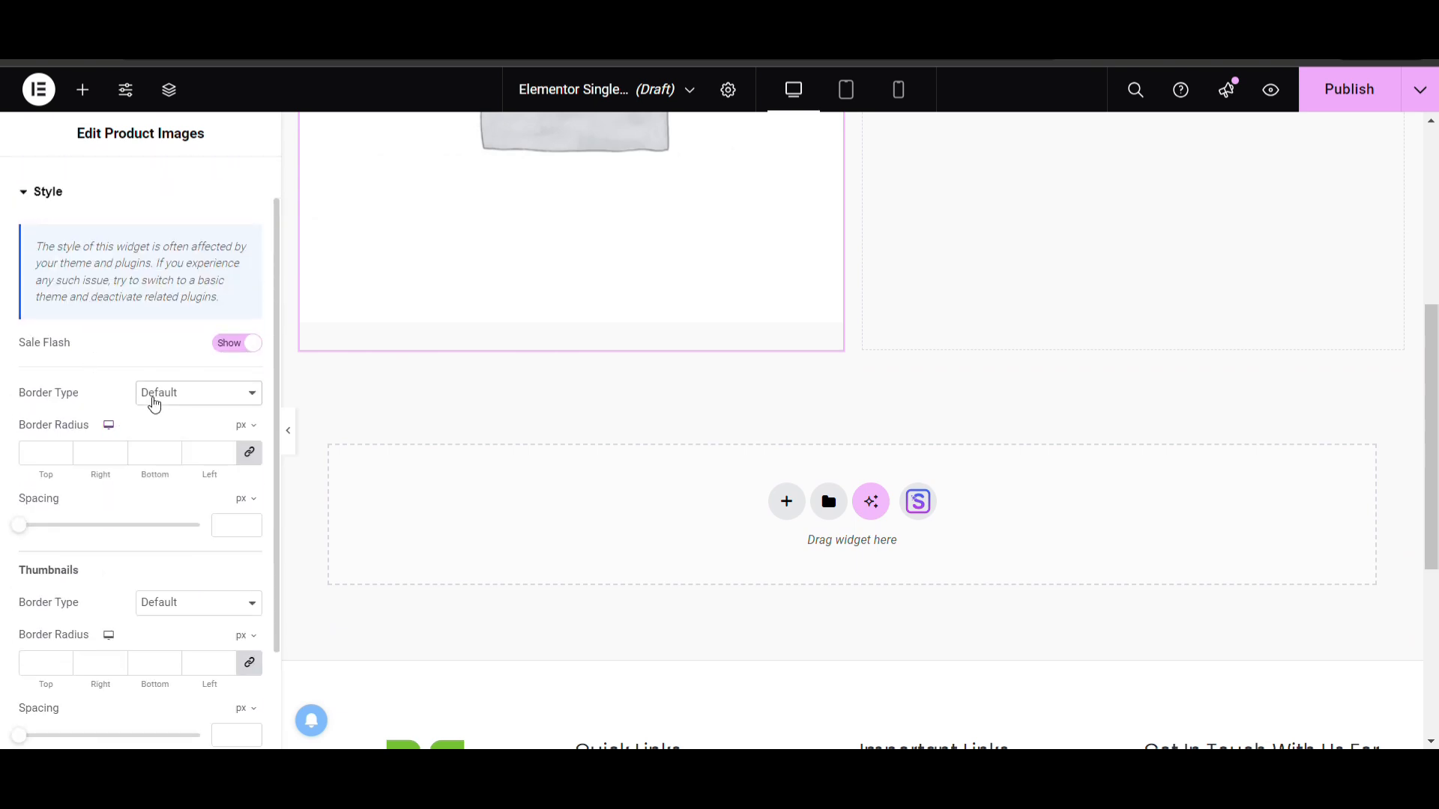
{"action": "scroll", "coordinate": [143, 412], "scroll_direction": "down", "scroll_amount": 2}
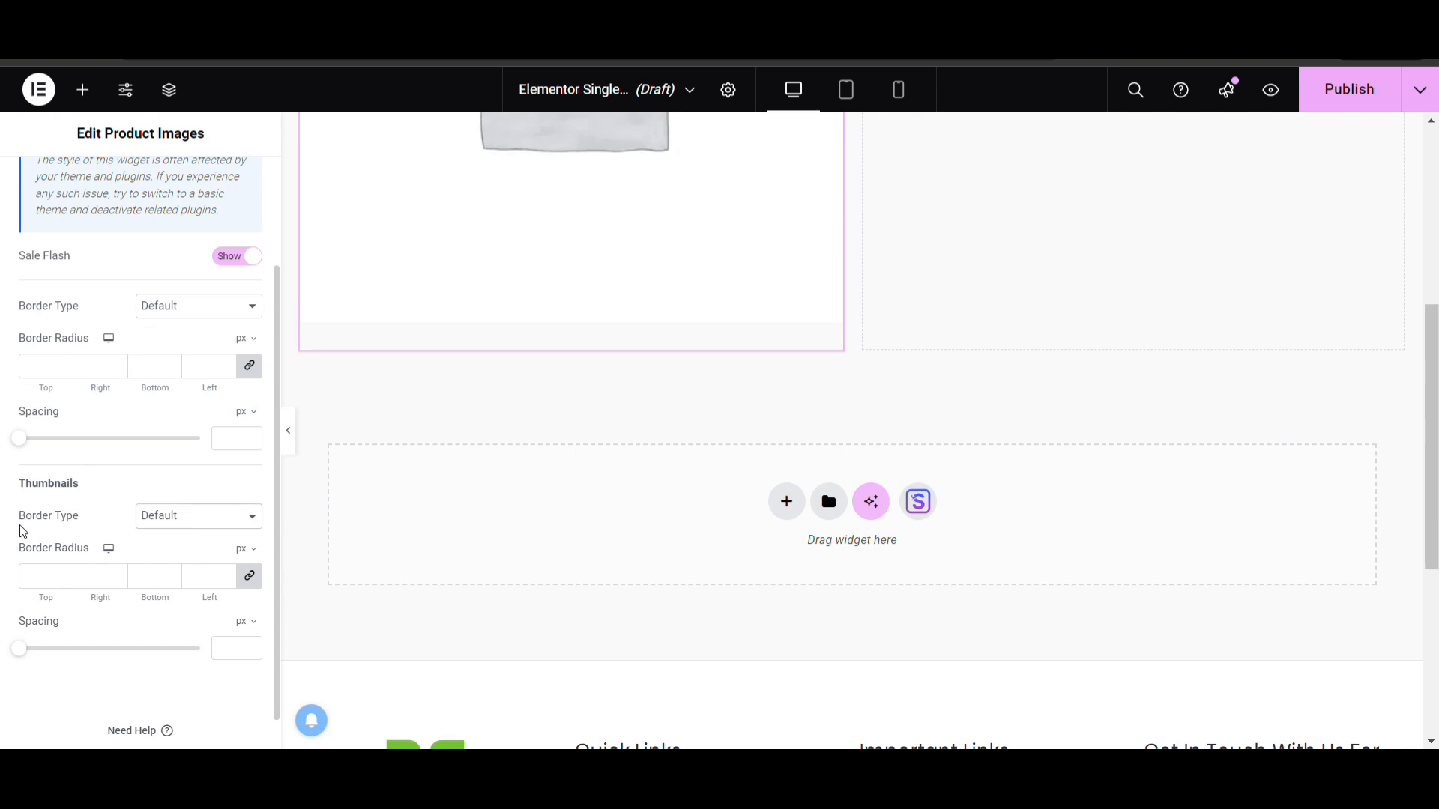
{"action": "scroll", "coordinate": [472, 353], "scroll_direction": "up", "scroll_amount": 2}
{"action": "scroll", "coordinate": [965, 283], "scroll_direction": "up", "scroll_amount": 3}
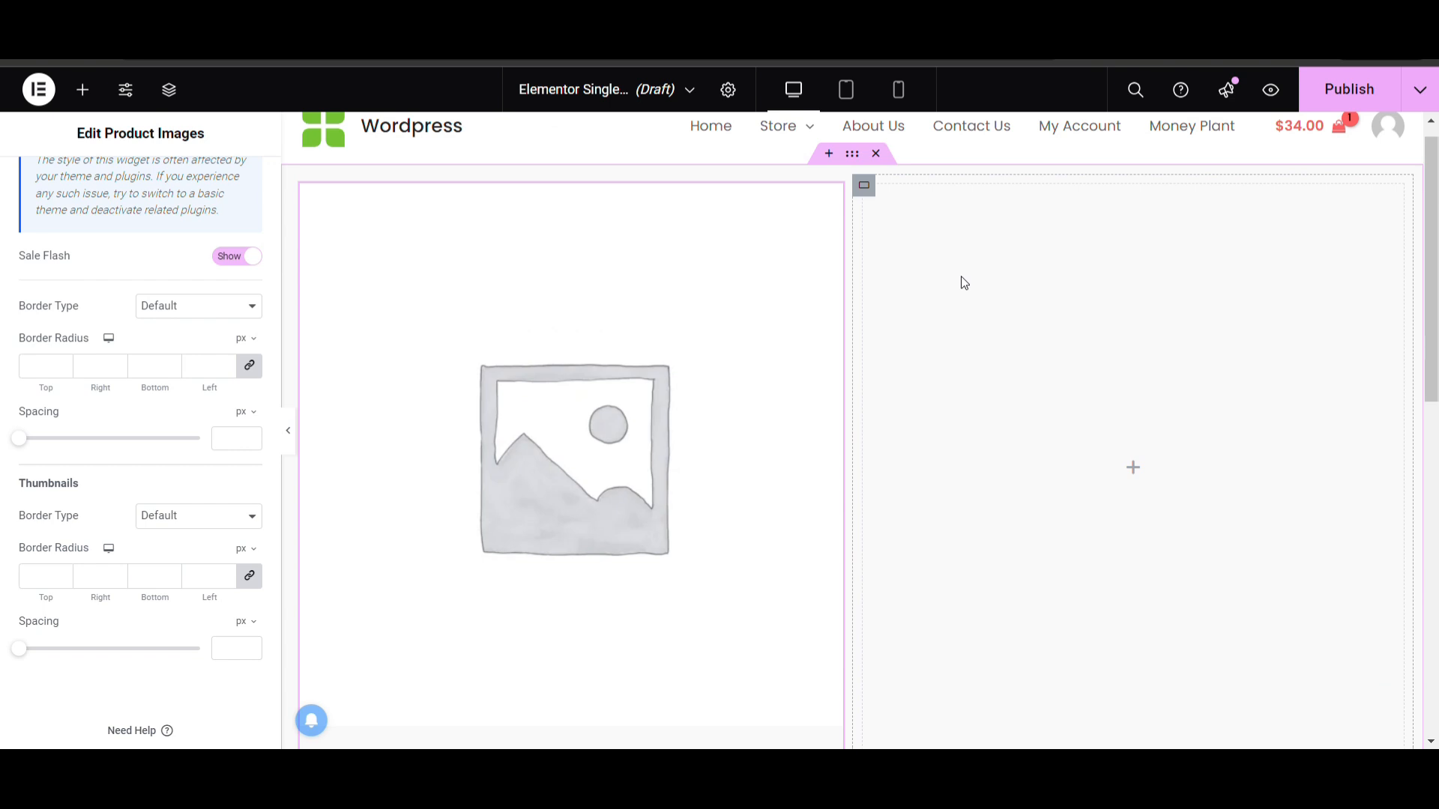
Place the Product Title widget in the container's right column and set its HTML tag to H2
{"action": "left_click", "coordinate": [83, 89]}
{"action": "scroll", "coordinate": [161, 469], "scroll_direction": "down", "scroll_amount": 1}
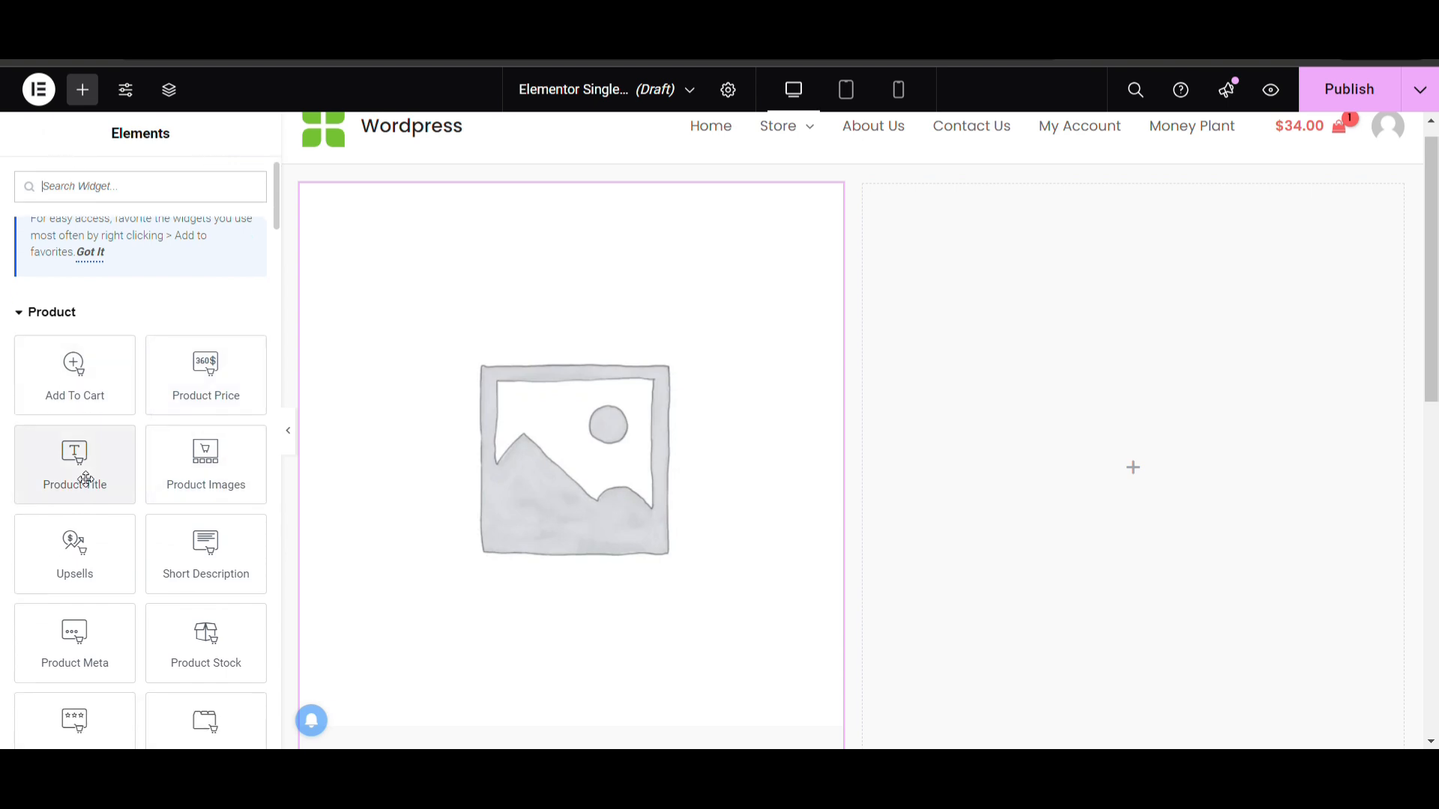
{"action": "left_click_drag", "start_coordinate": [87, 479], "coordinate": [997, 391]}
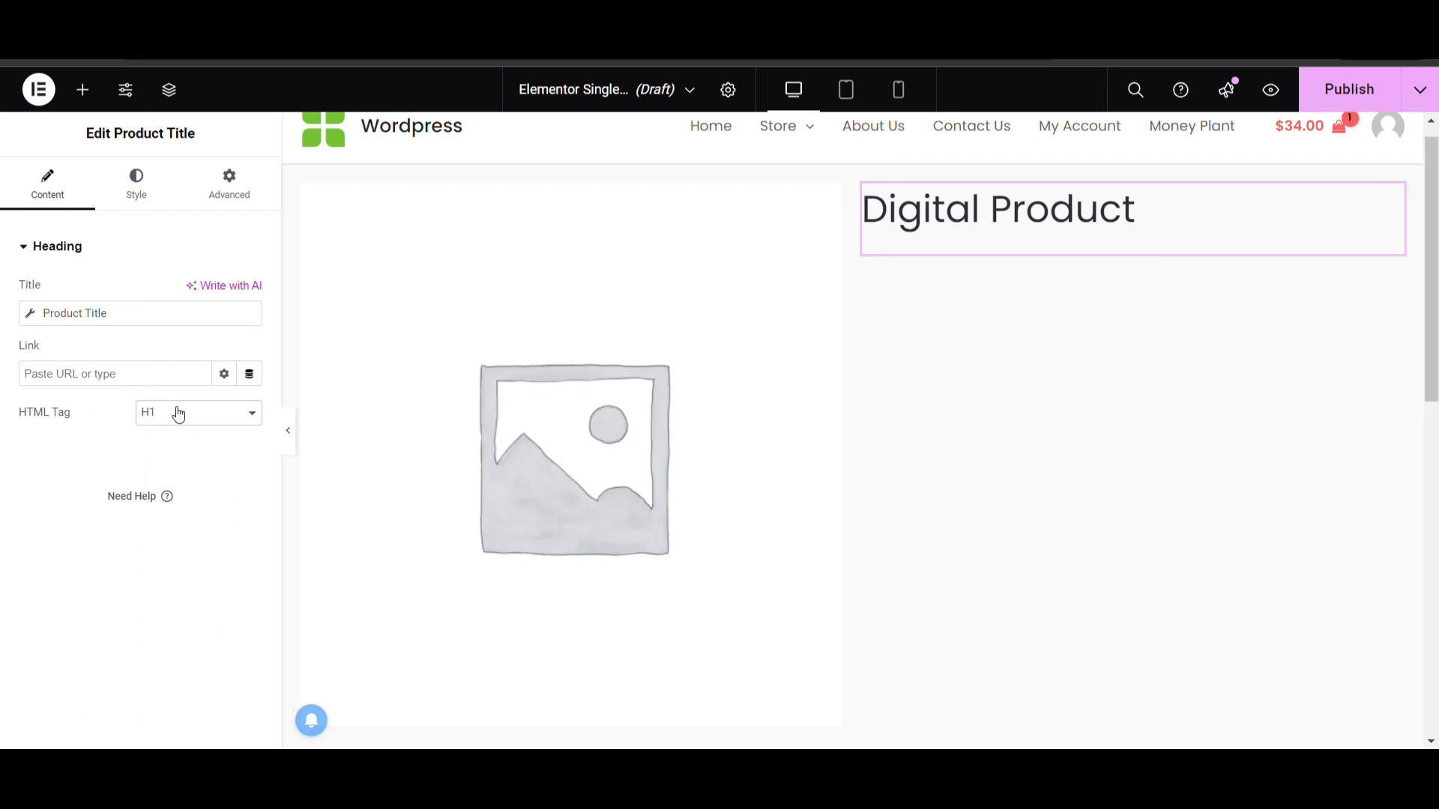
{"action": "left_click", "coordinate": [173, 452]}
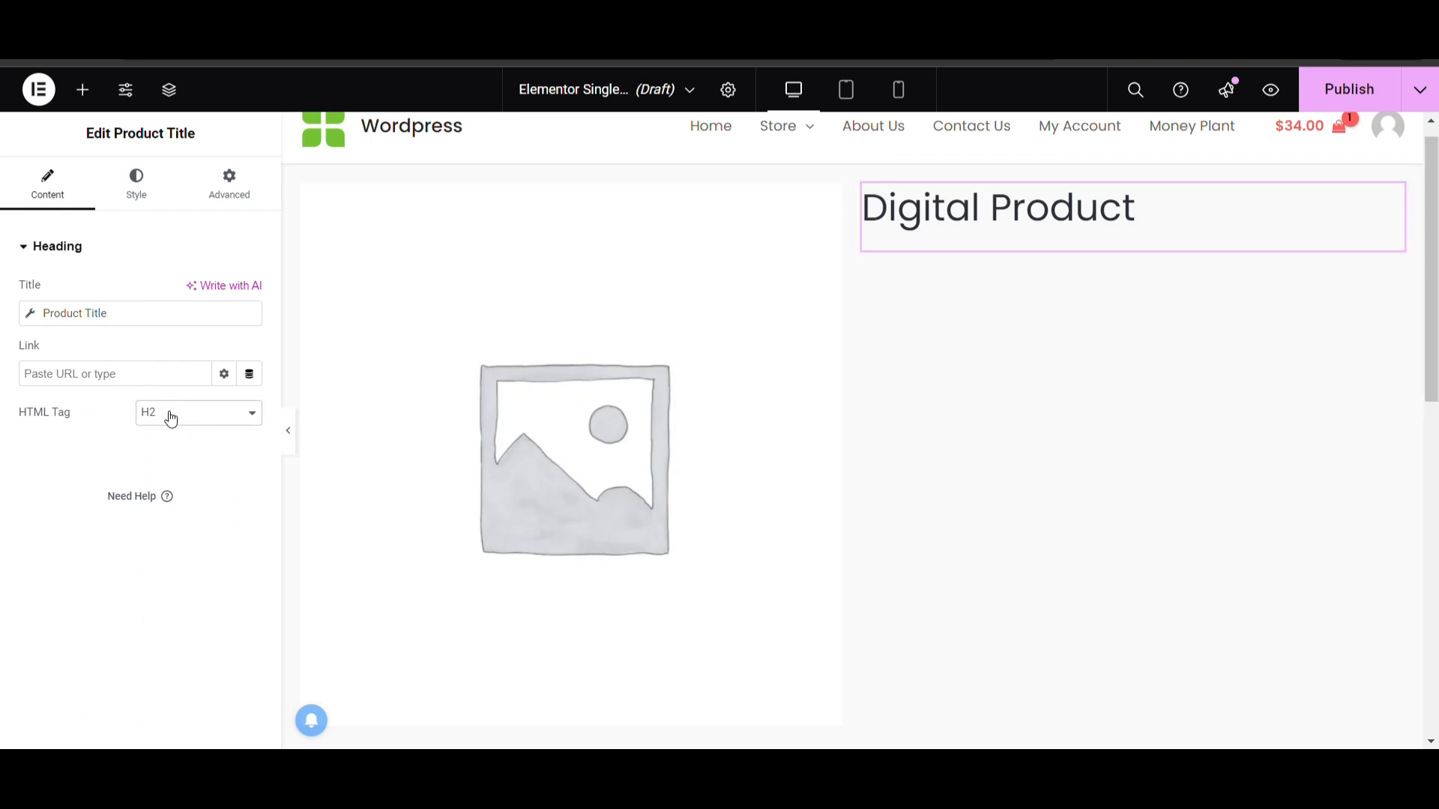
Set the product title's typography size to 12 px
{"action": "left_click", "coordinate": [135, 186]}
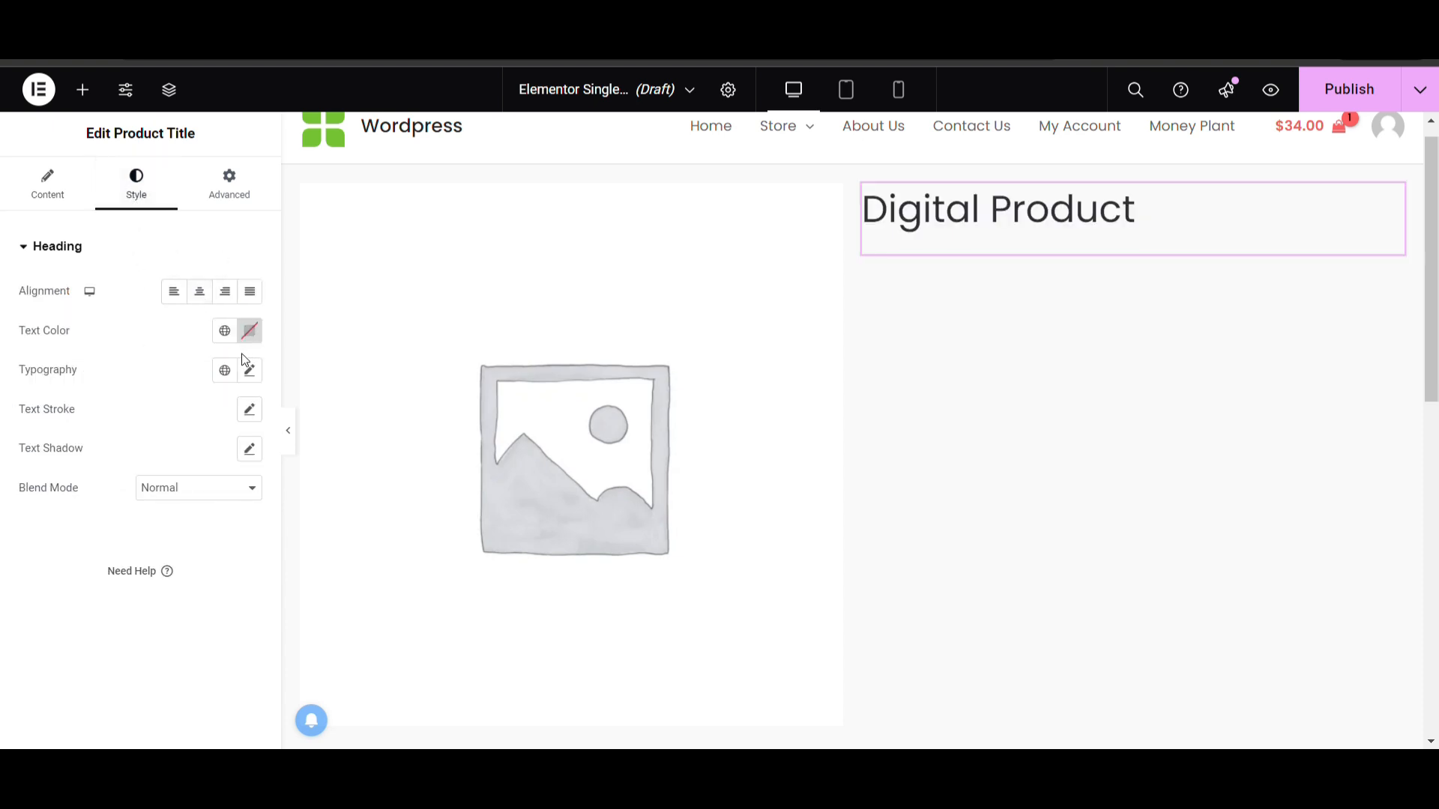
{"action": "left_click", "coordinate": [251, 371]}
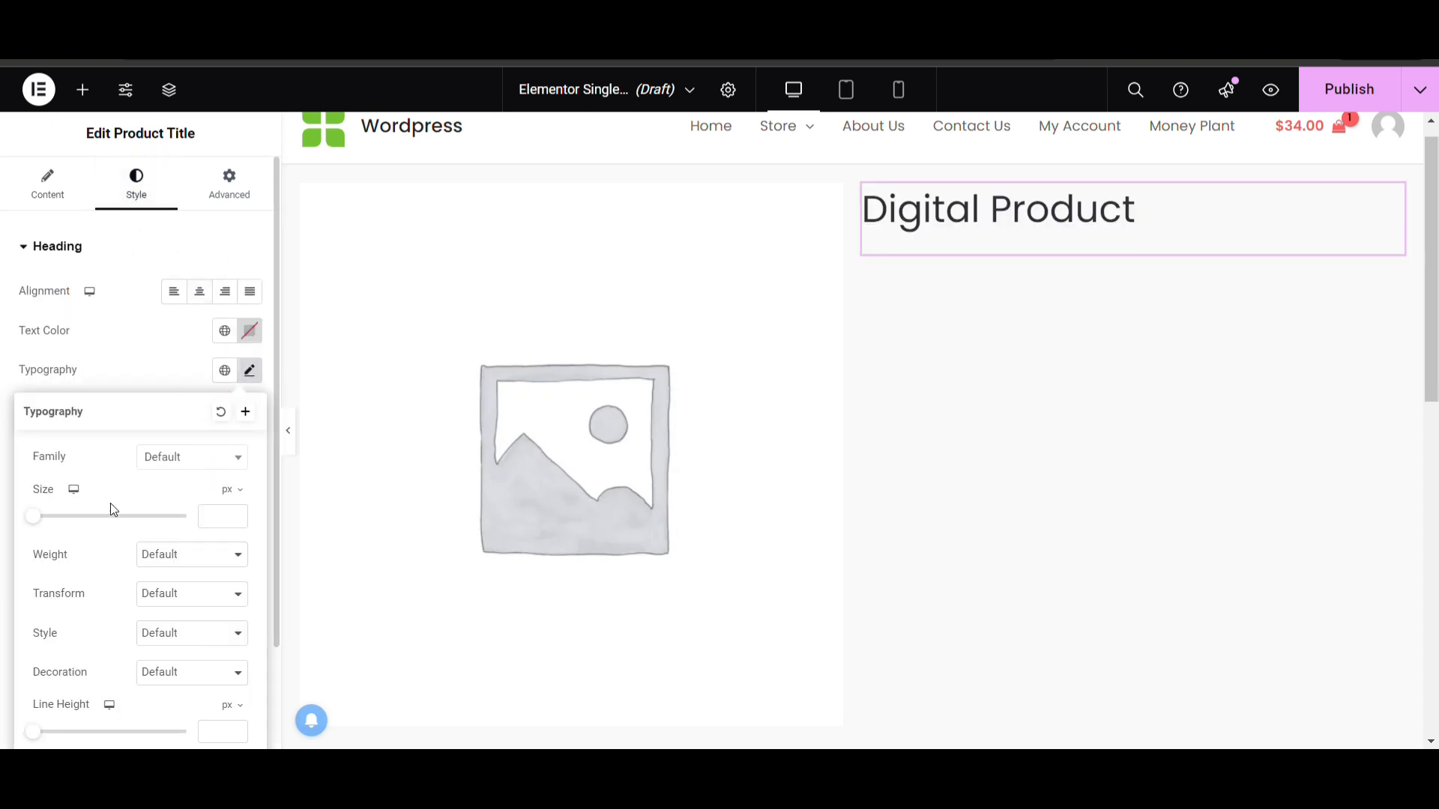
{"action": "type", "text": "12"}
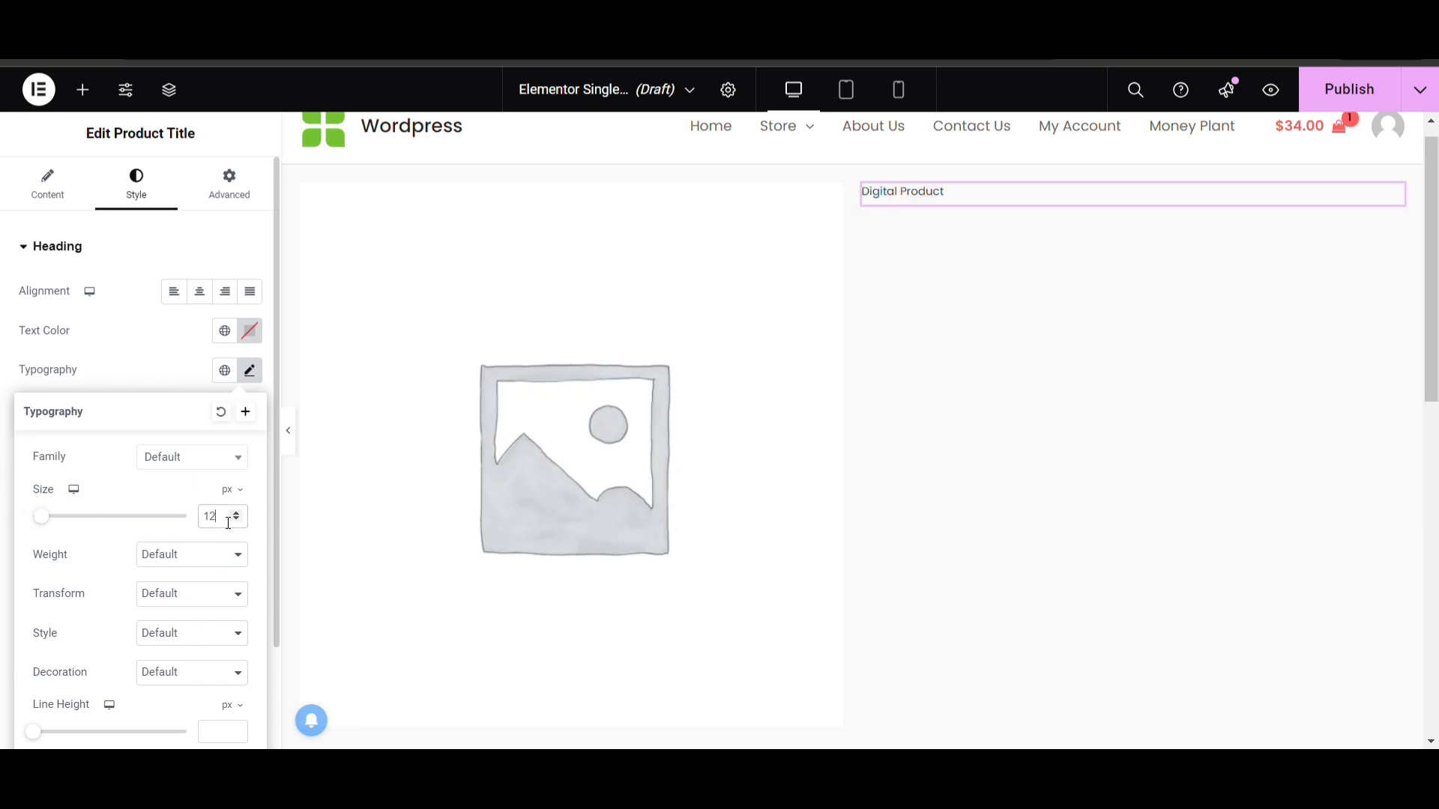
Clear the product title's custom typography size and give the title a bolder font weight
{"action": "key", "text": "BackSpace"}
{"action": "key", "text": "BackSpace"}
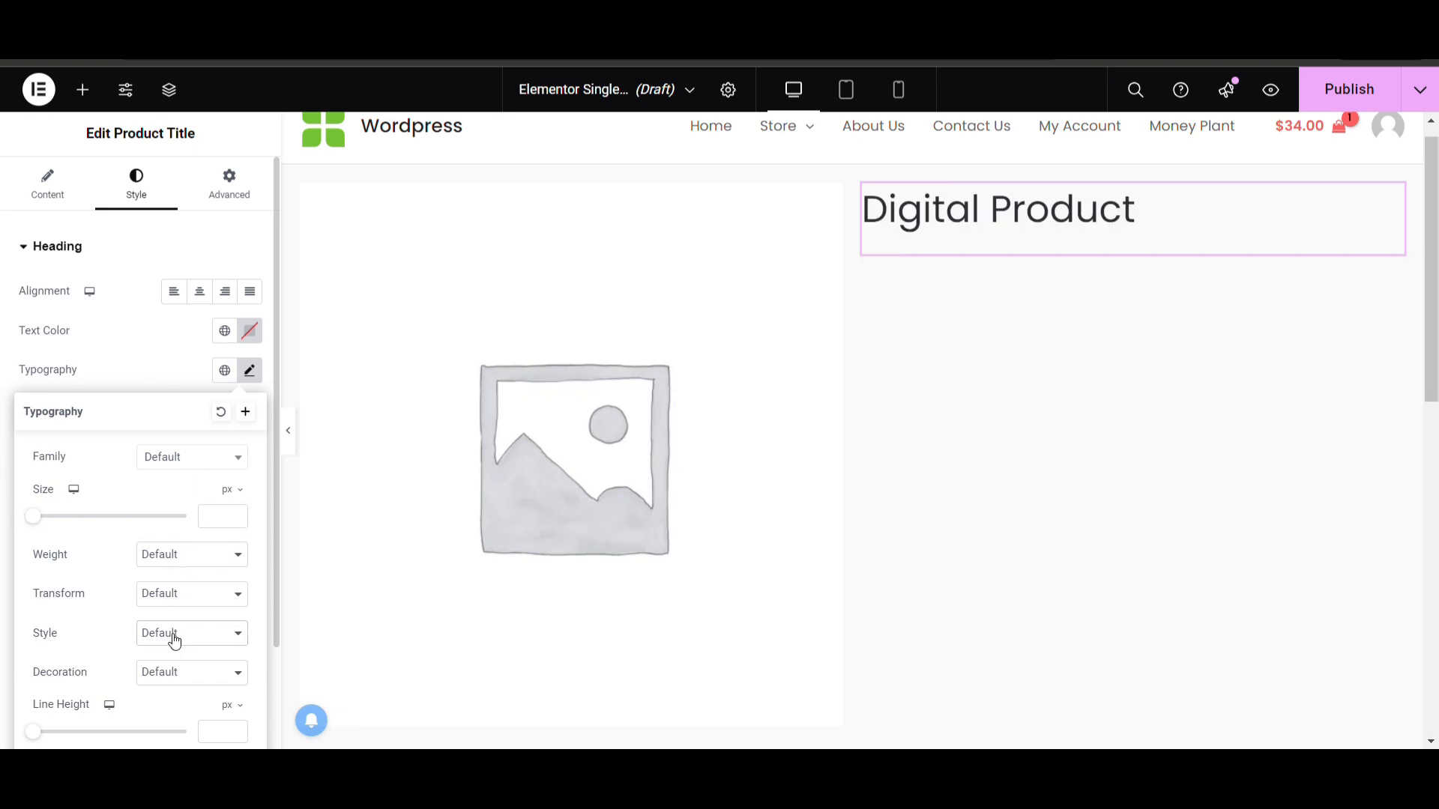
Place the Product Price widget below the product title and insert a Divider widget between the title and the price
{"action": "scroll", "coordinate": [173, 659], "scroll_direction": "down", "scroll_amount": 2}
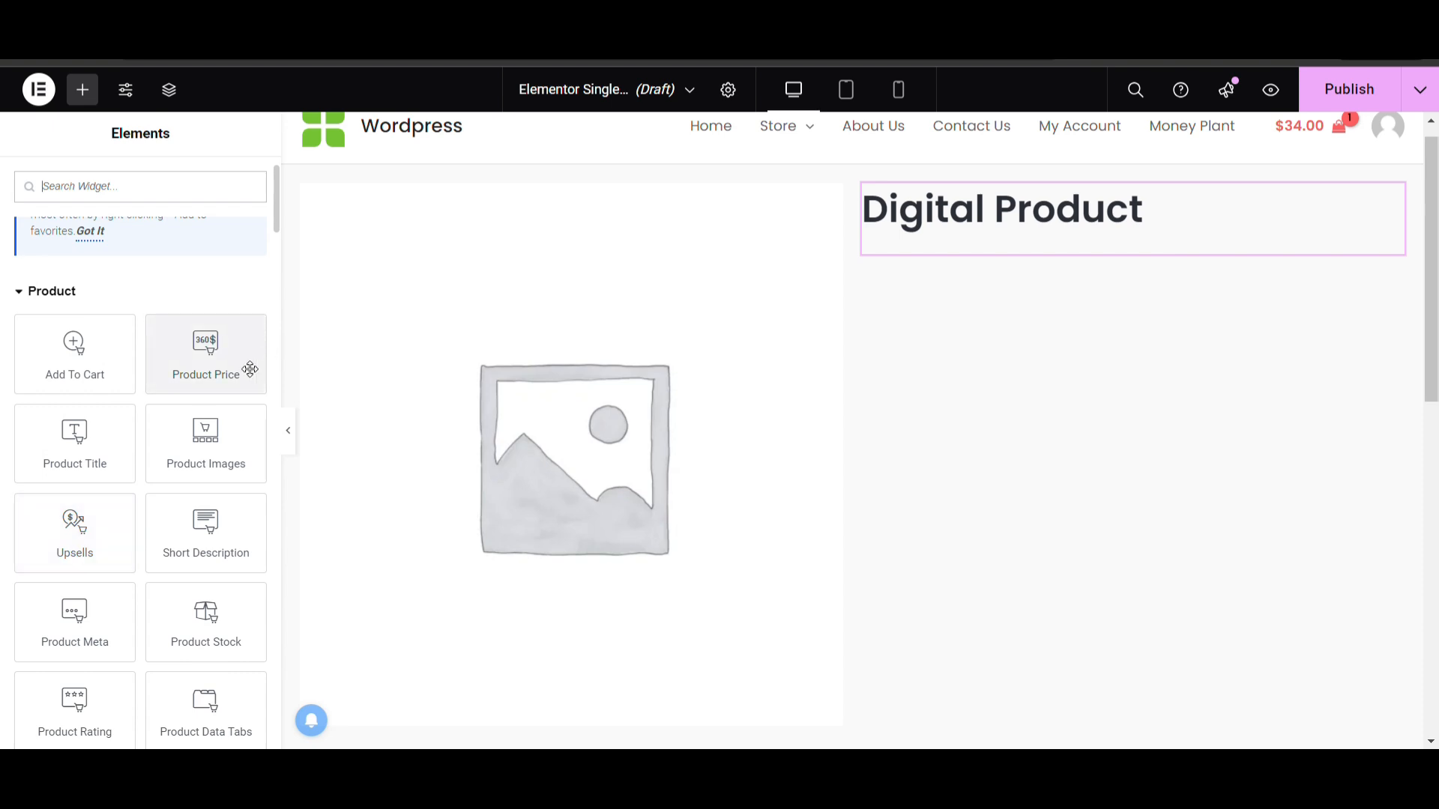
{"action": "left_click_drag", "start_coordinate": [248, 369], "coordinate": [996, 235]}
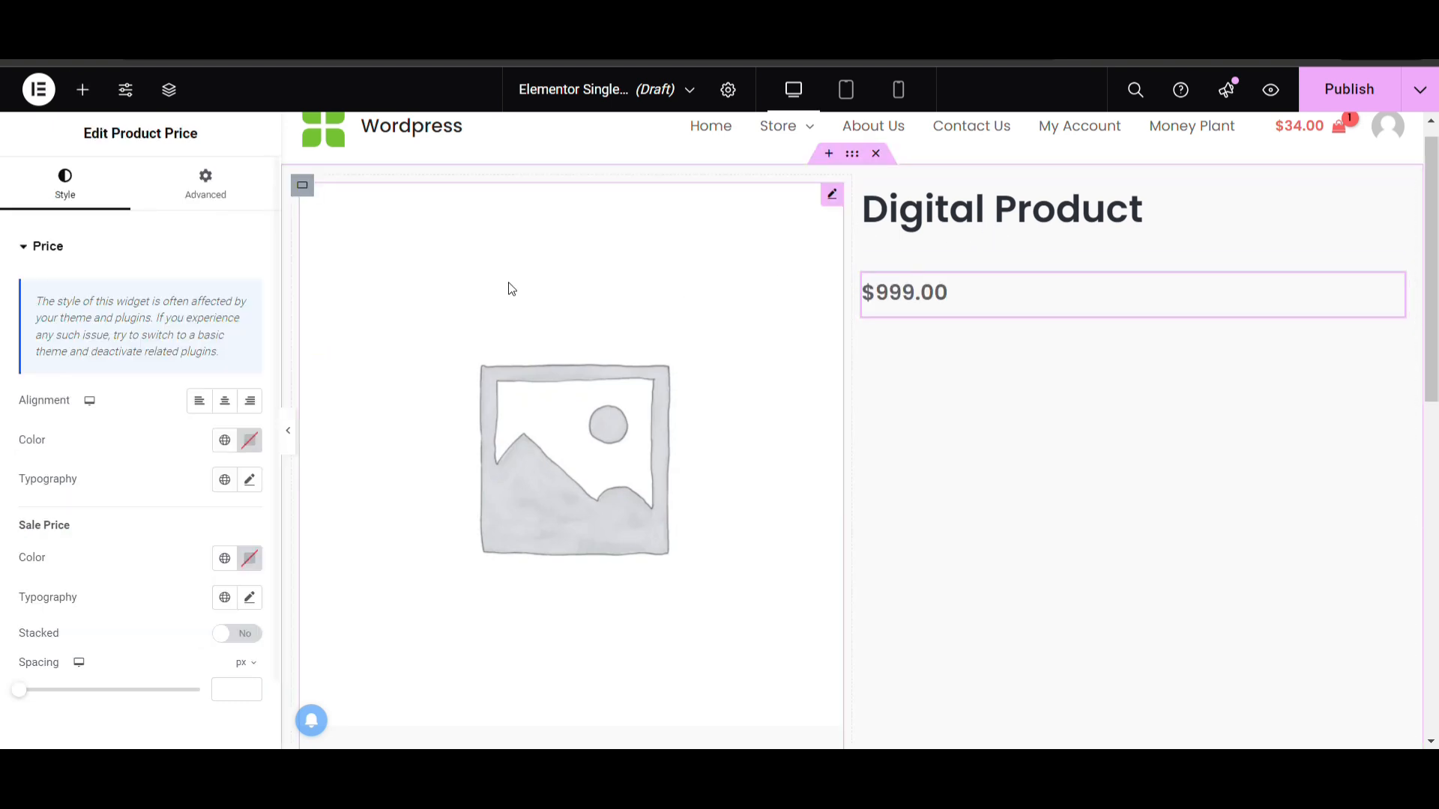
{"action": "left_click", "coordinate": [83, 90]}
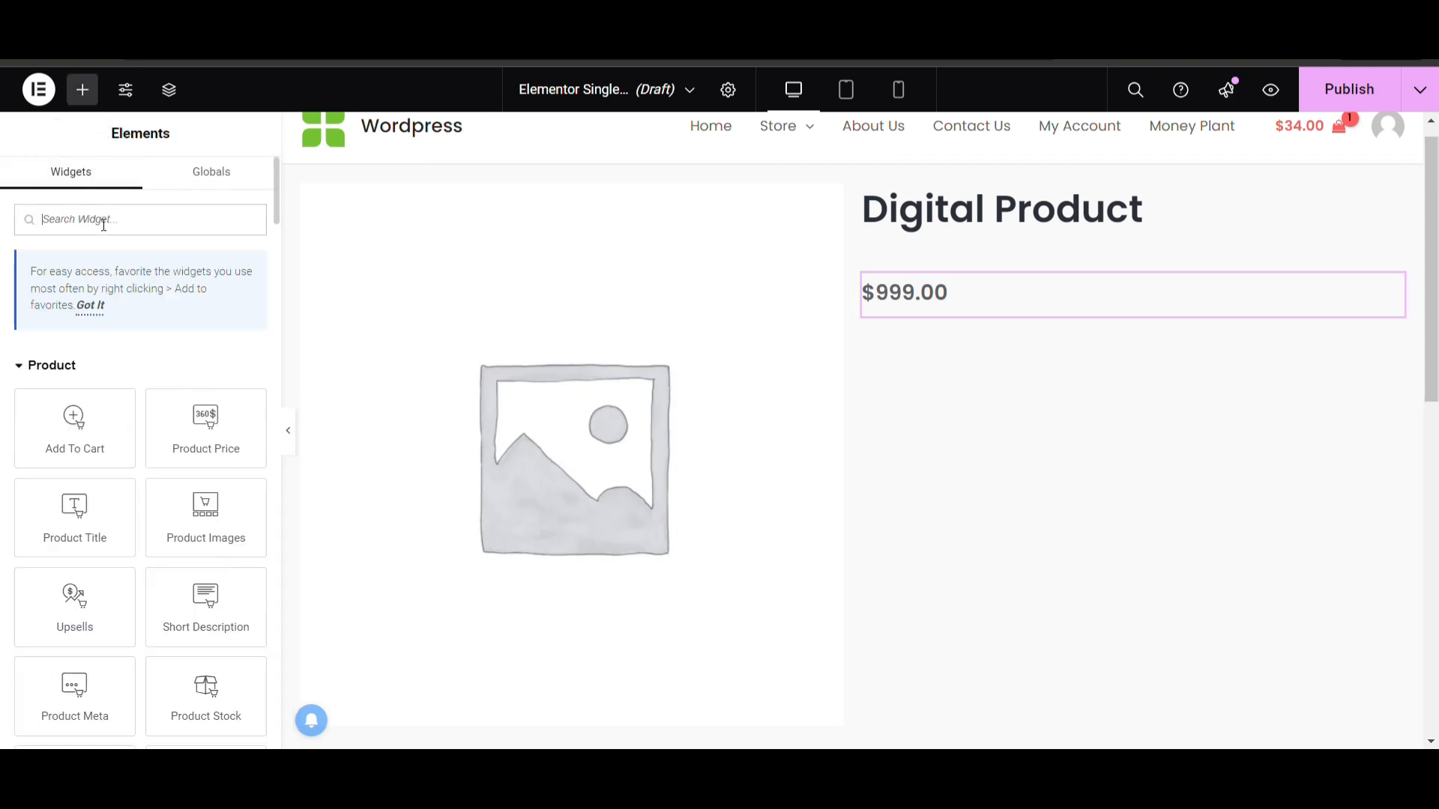
{"action": "type", "text": "line"}
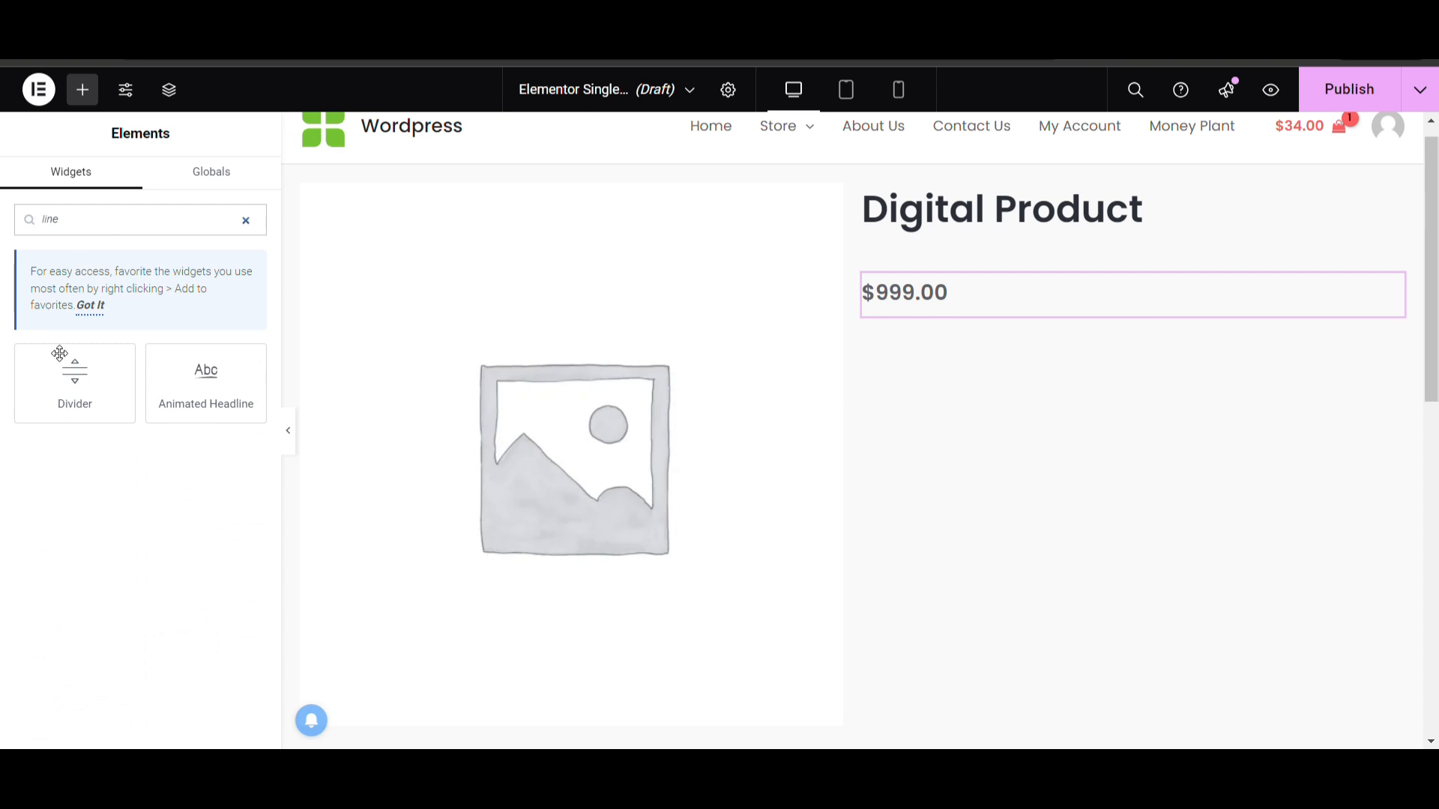
{"action": "left_click_drag", "start_coordinate": [60, 353], "coordinate": [923, 235]}
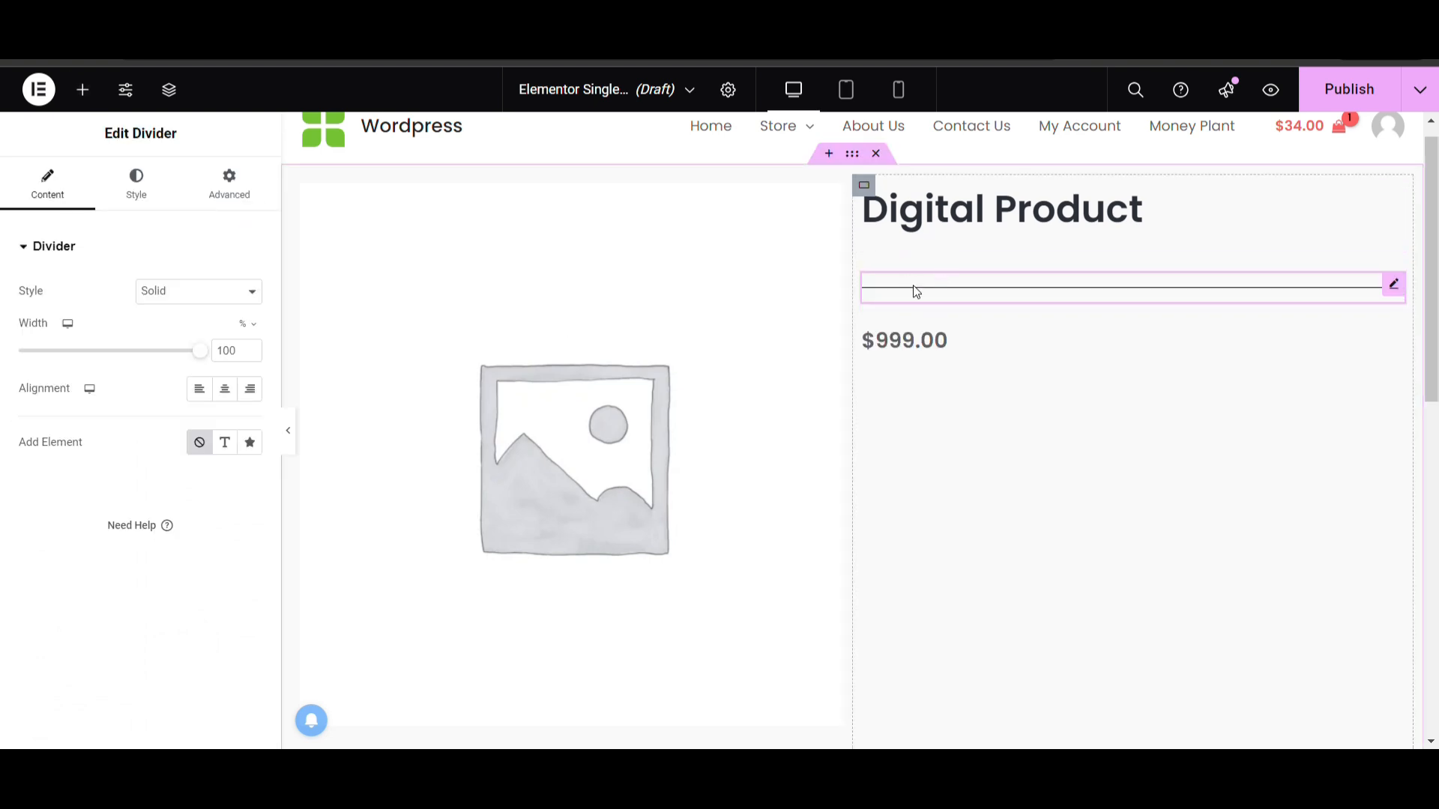
Set the divider's gap to 2 px and change its color to light gray
{"action": "left_click", "coordinate": [135, 184]}
{"action": "left_click_drag", "start_coordinate": [68, 432], "coordinate": [7, 437]}
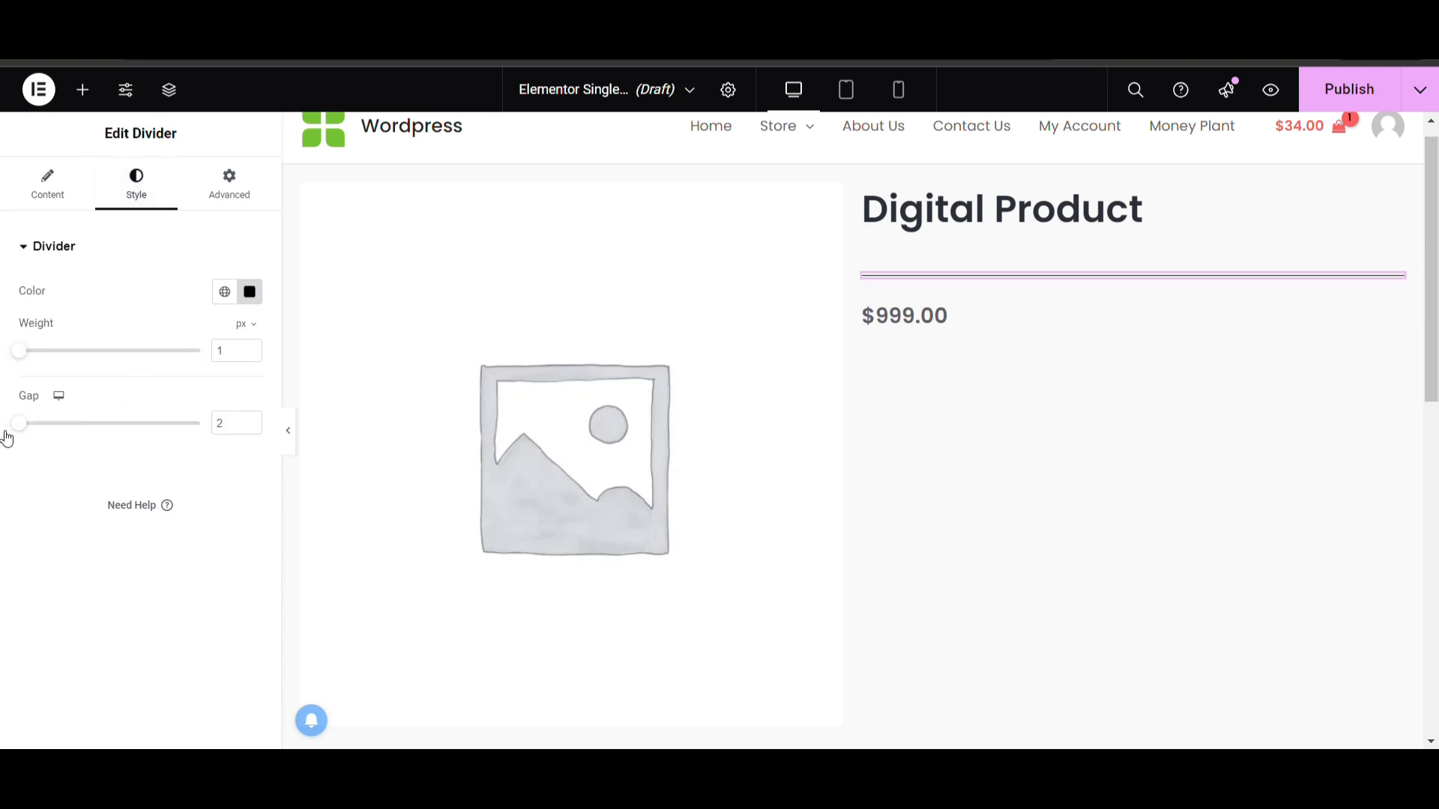
{"action": "left_click", "coordinate": [249, 292]}
{"action": "left_click_drag", "start_coordinate": [177, 389], "coordinate": [58, 395]}
Place the Product Stock widget below the price and the Add To Cart widget beneath it
{"action": "left_click", "coordinate": [82, 90]}
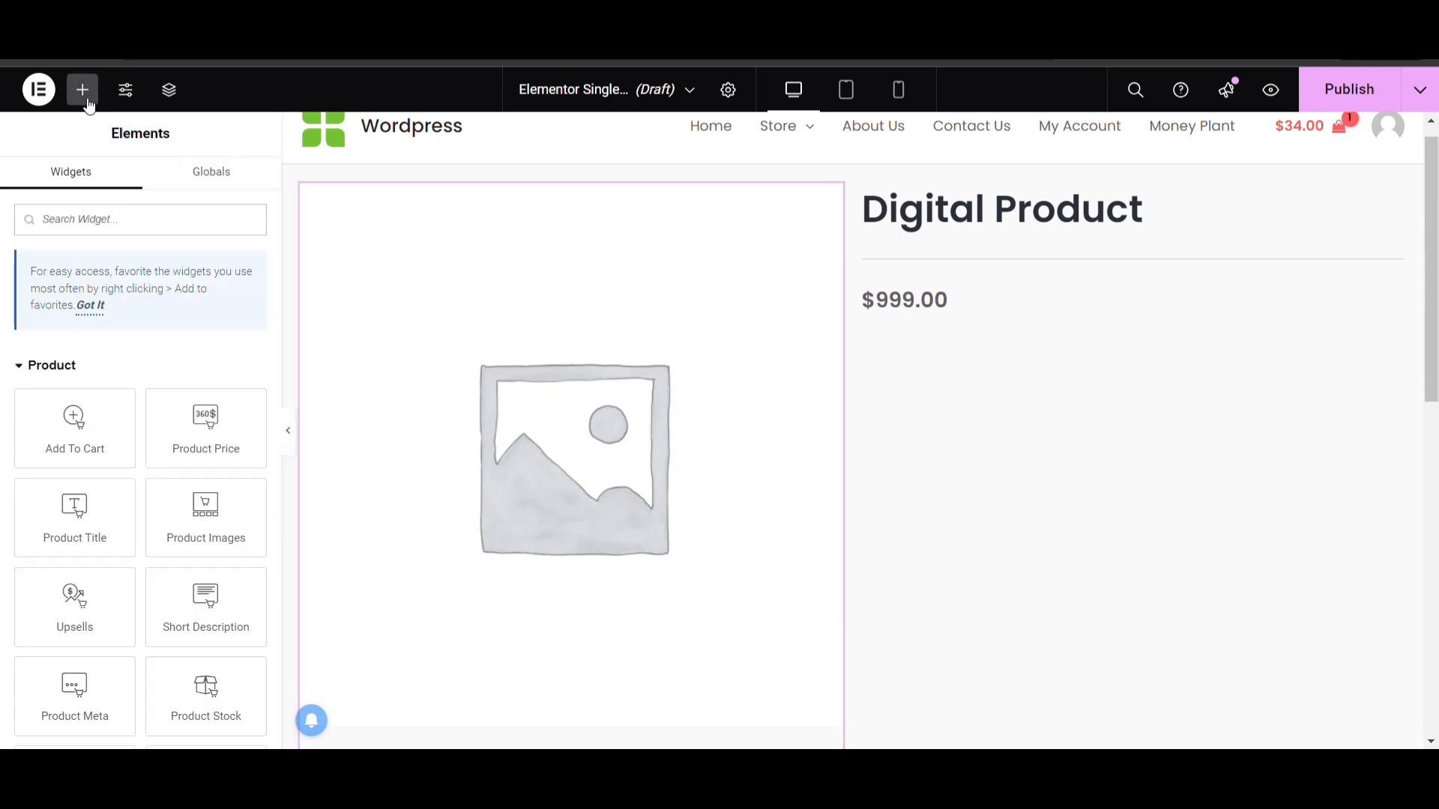
{"action": "scroll", "coordinate": [110, 507], "scroll_direction": "down", "scroll_amount": 2}
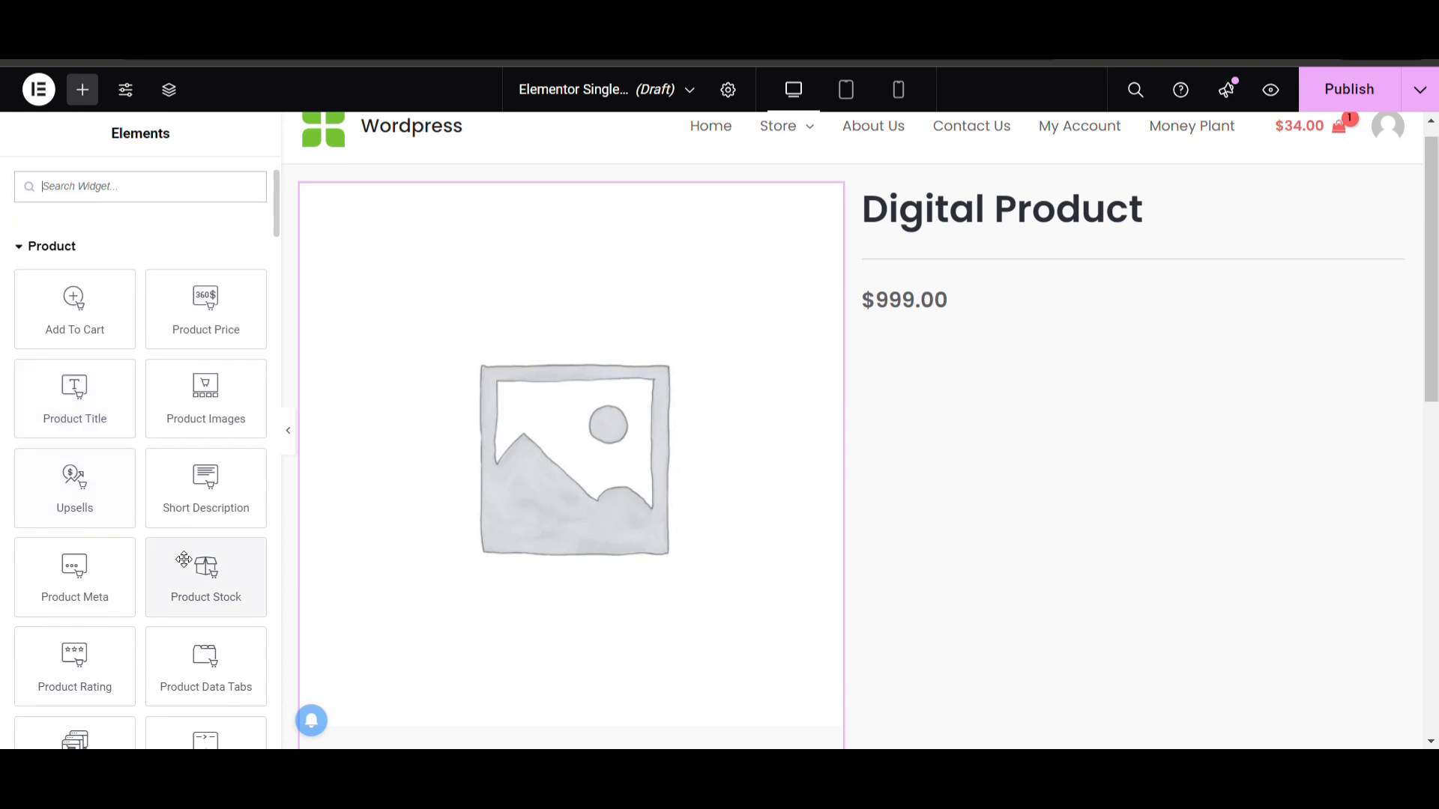
{"action": "scroll", "coordinate": [184, 560], "scroll_direction": "down", "scroll_amount": 2}
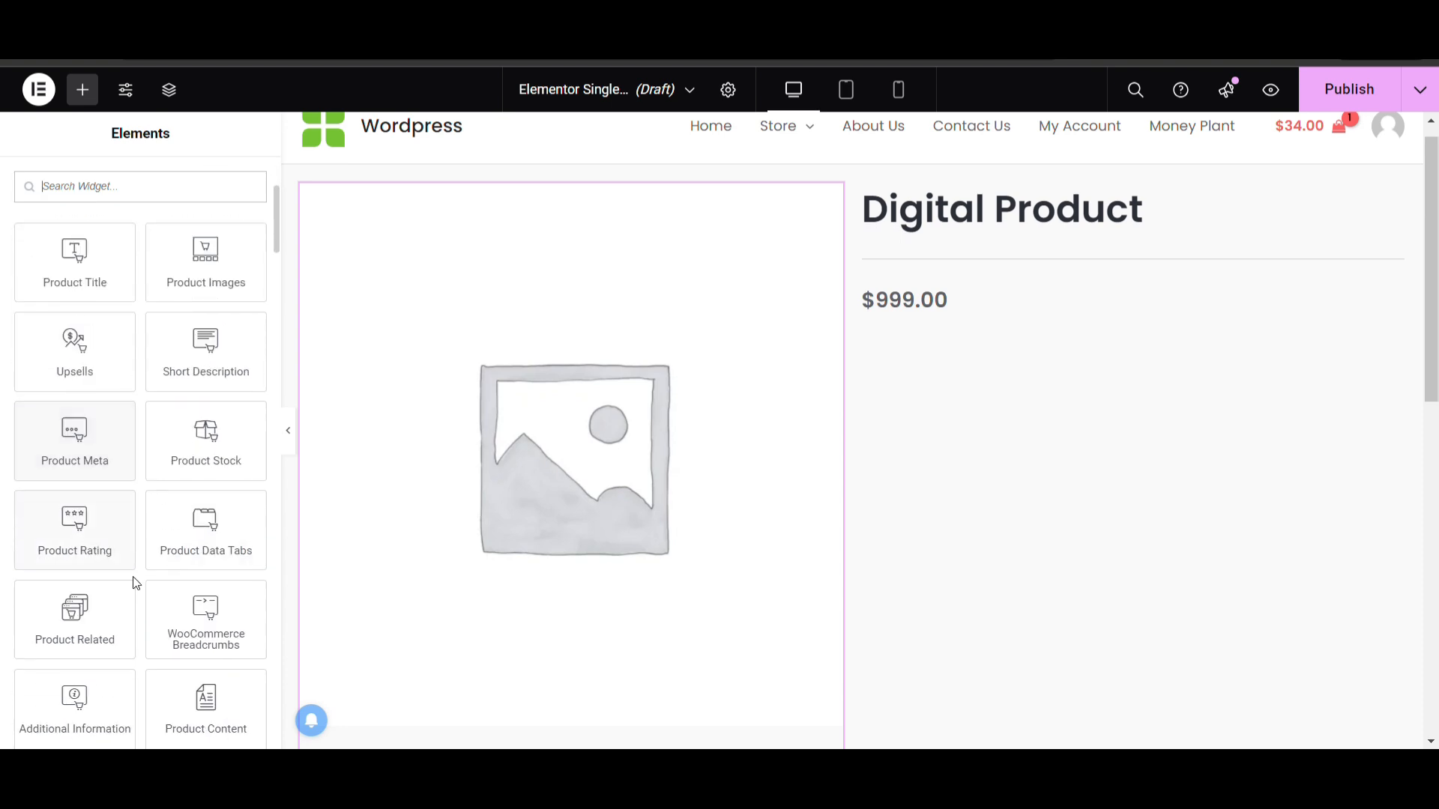
{"action": "left_click_drag", "start_coordinate": [191, 446], "coordinate": [952, 310]}
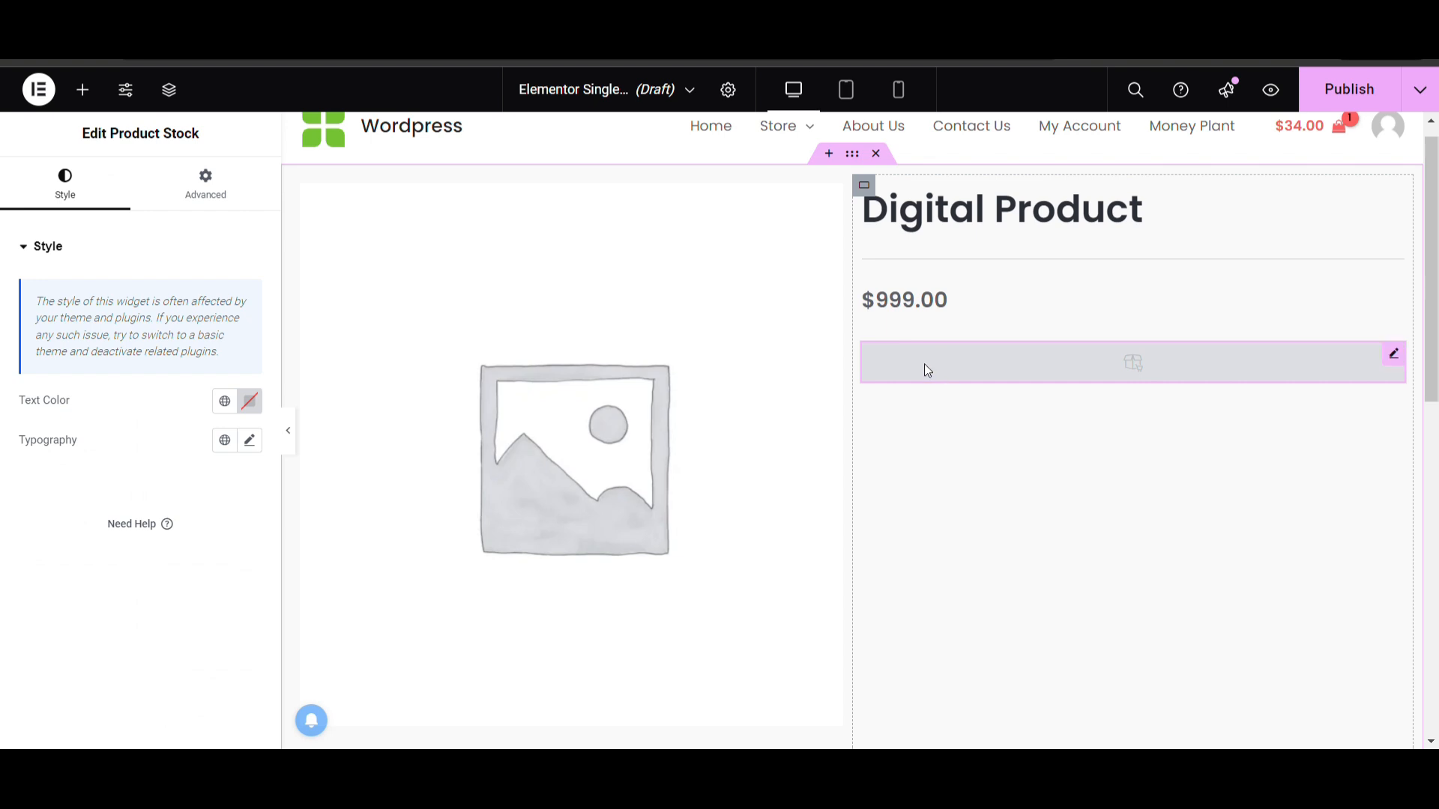
{"action": "left_click", "coordinate": [83, 90]}
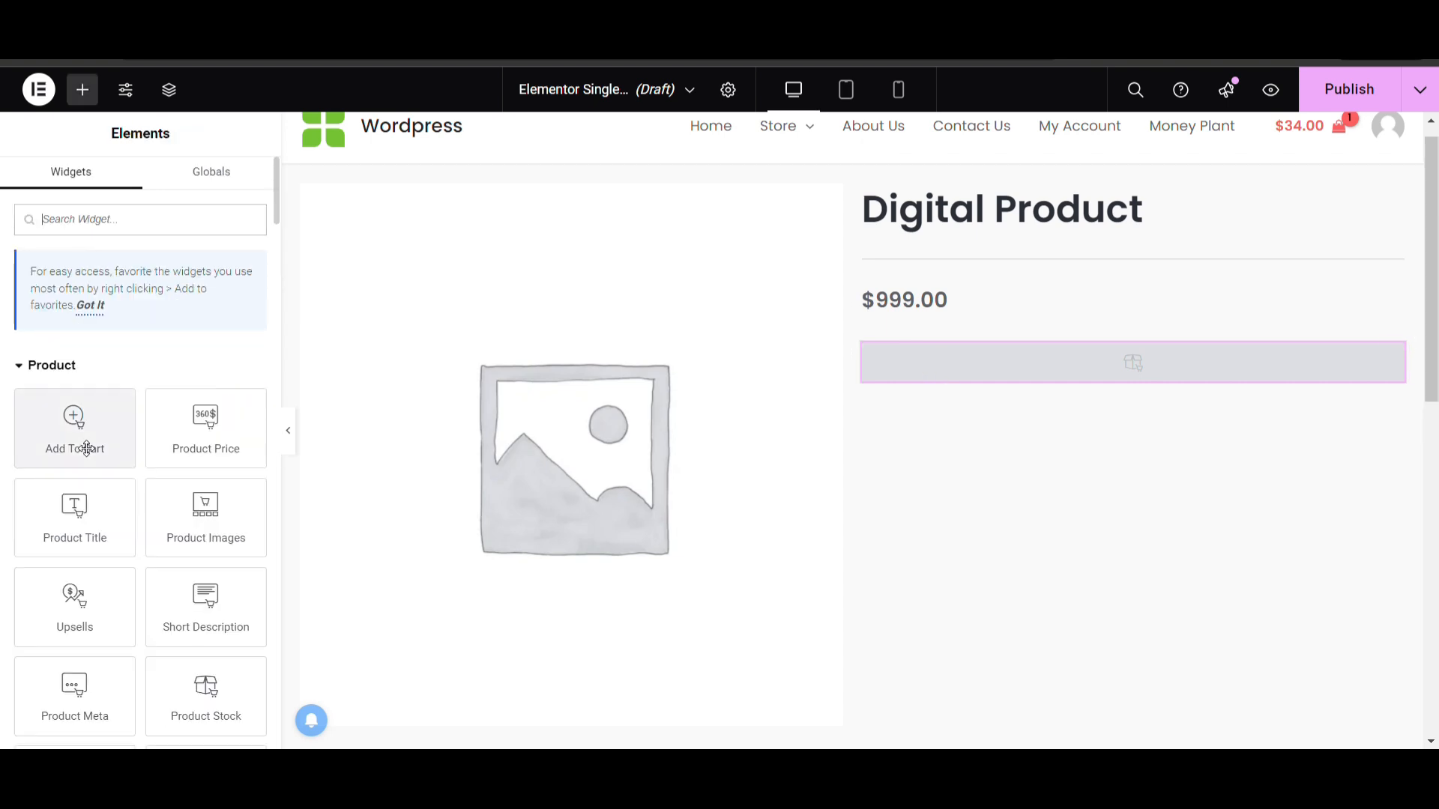
{"action": "left_click_drag", "start_coordinate": [87, 447], "coordinate": [976, 369]}
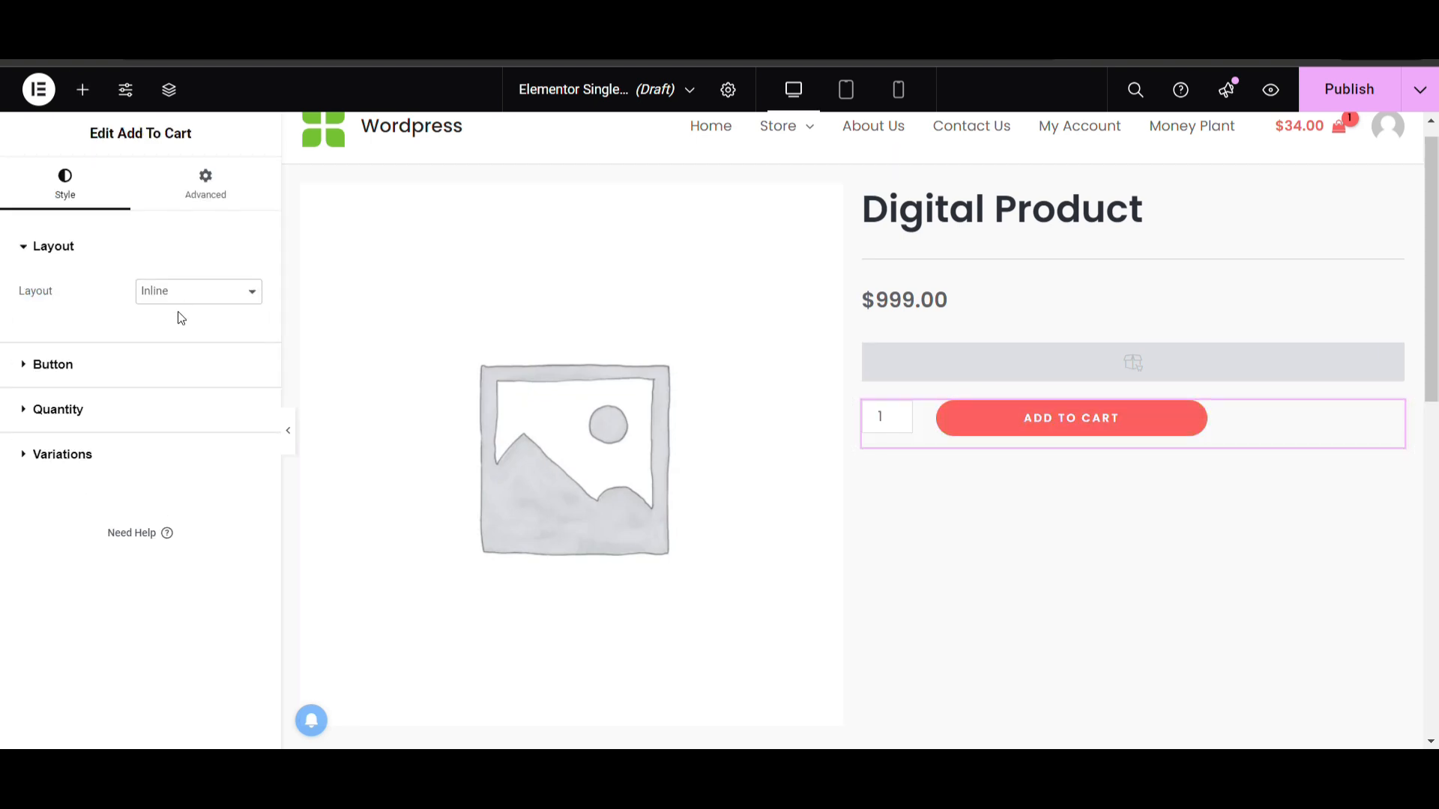
Try the Stacked and Auto layouts on the Add To Cart widget, ending on Stacked
{"action": "left_click", "coordinate": [185, 347]}
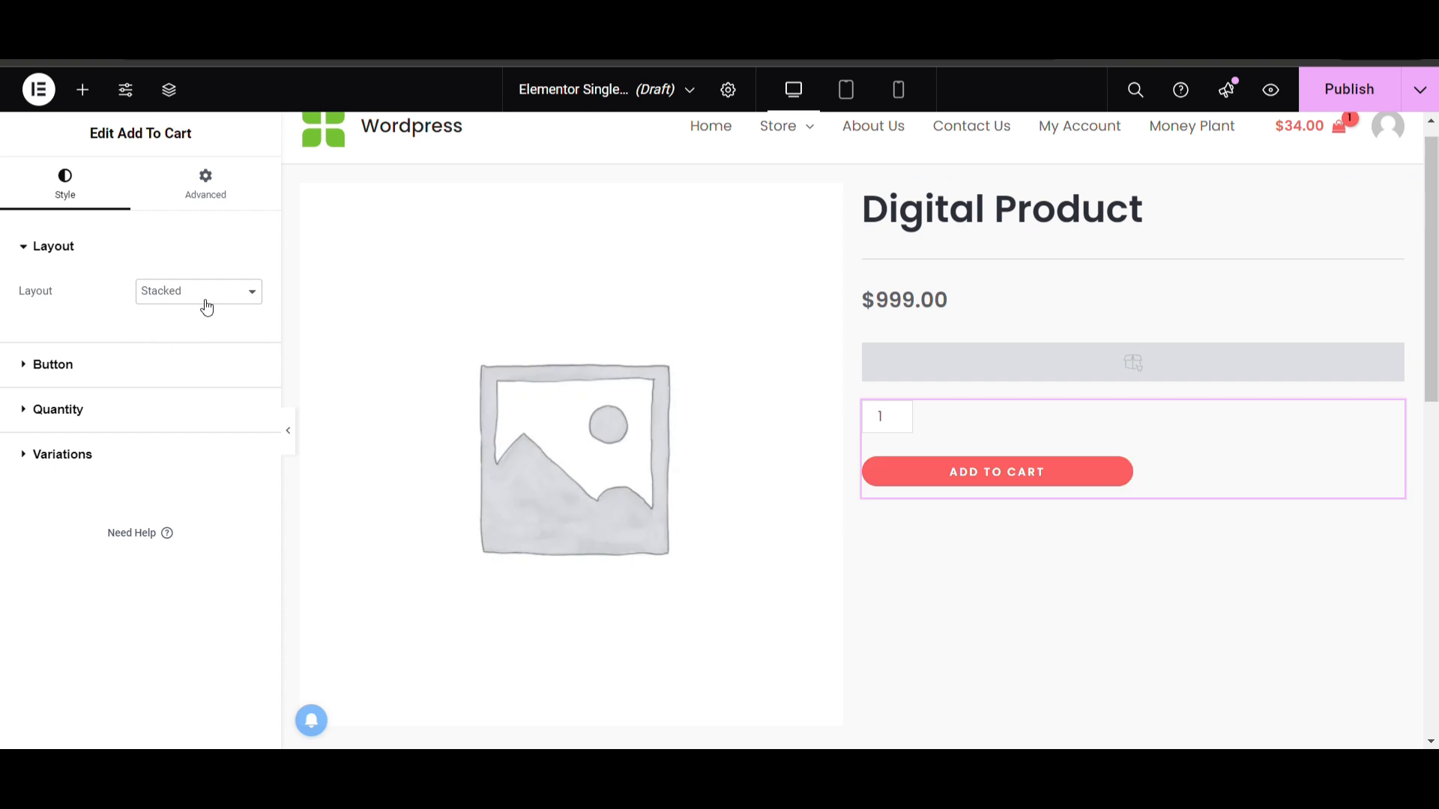
{"action": "left_click", "coordinate": [196, 360]}
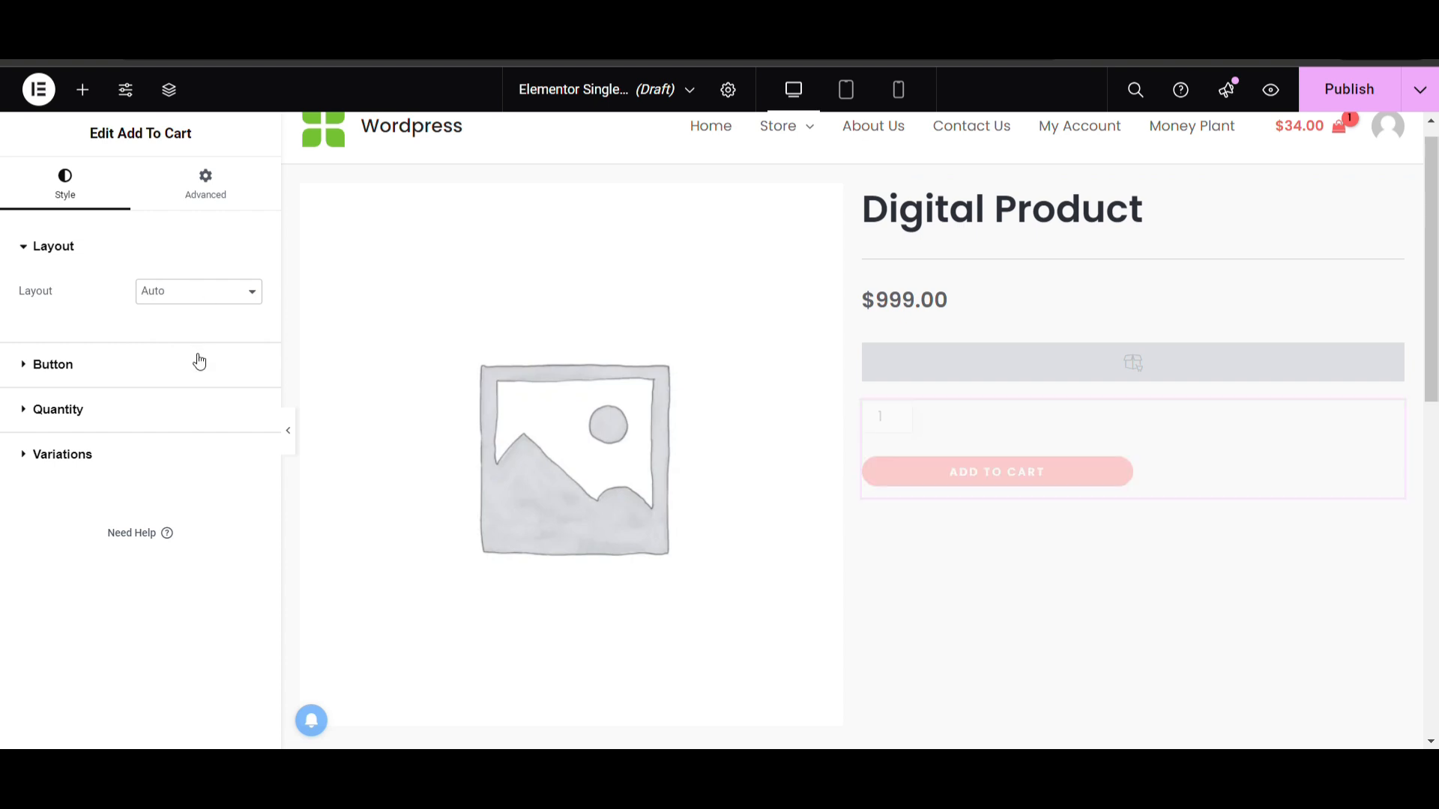
{"action": "left_click", "coordinate": [188, 301]}
{"action": "left_click", "coordinate": [158, 349]}
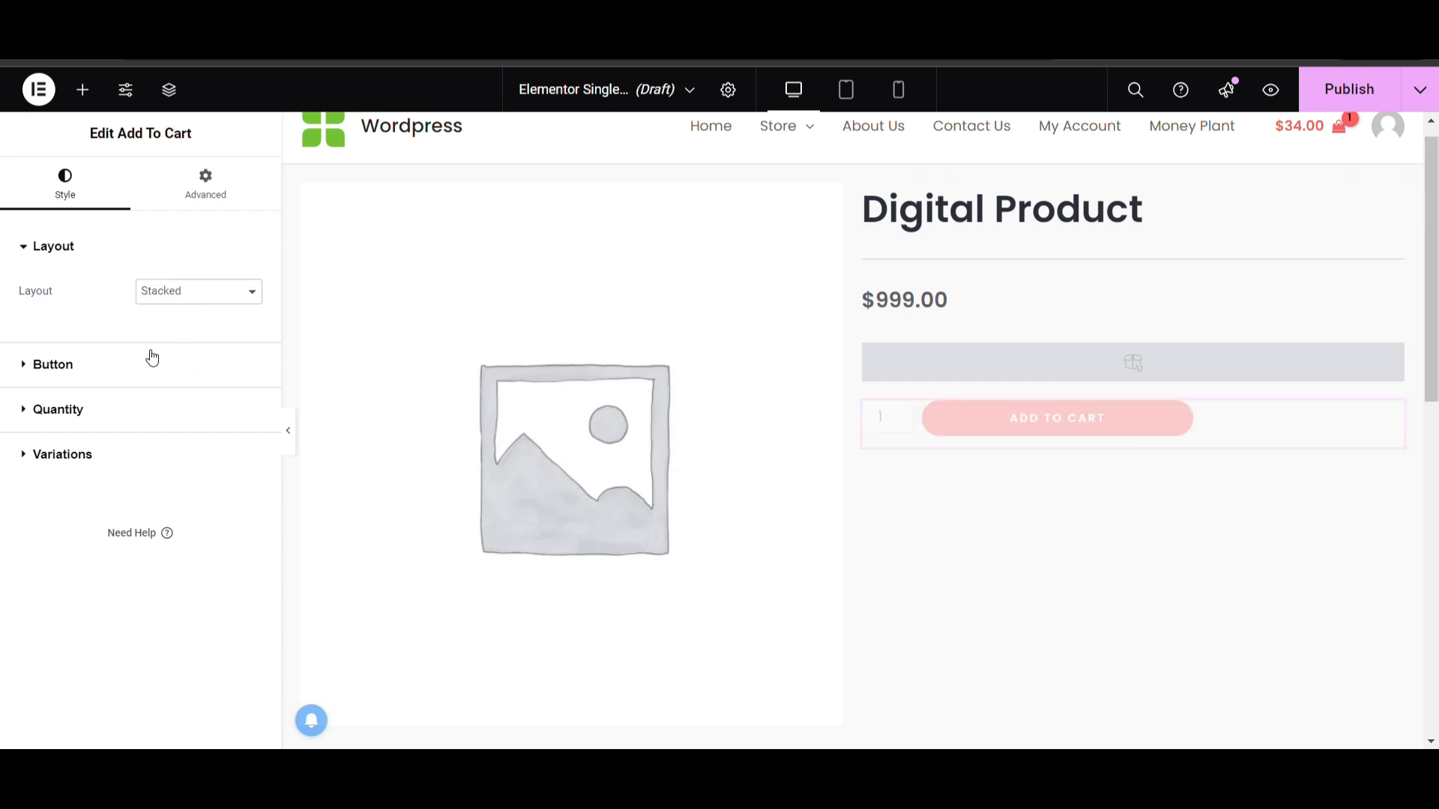
Examine the Add To Cart widget's Button and Quantity style settings
{"action": "left_click", "coordinate": [142, 362]}
{"action": "scroll", "coordinate": [132, 398], "scroll_direction": "down", "scroll_amount": 7}
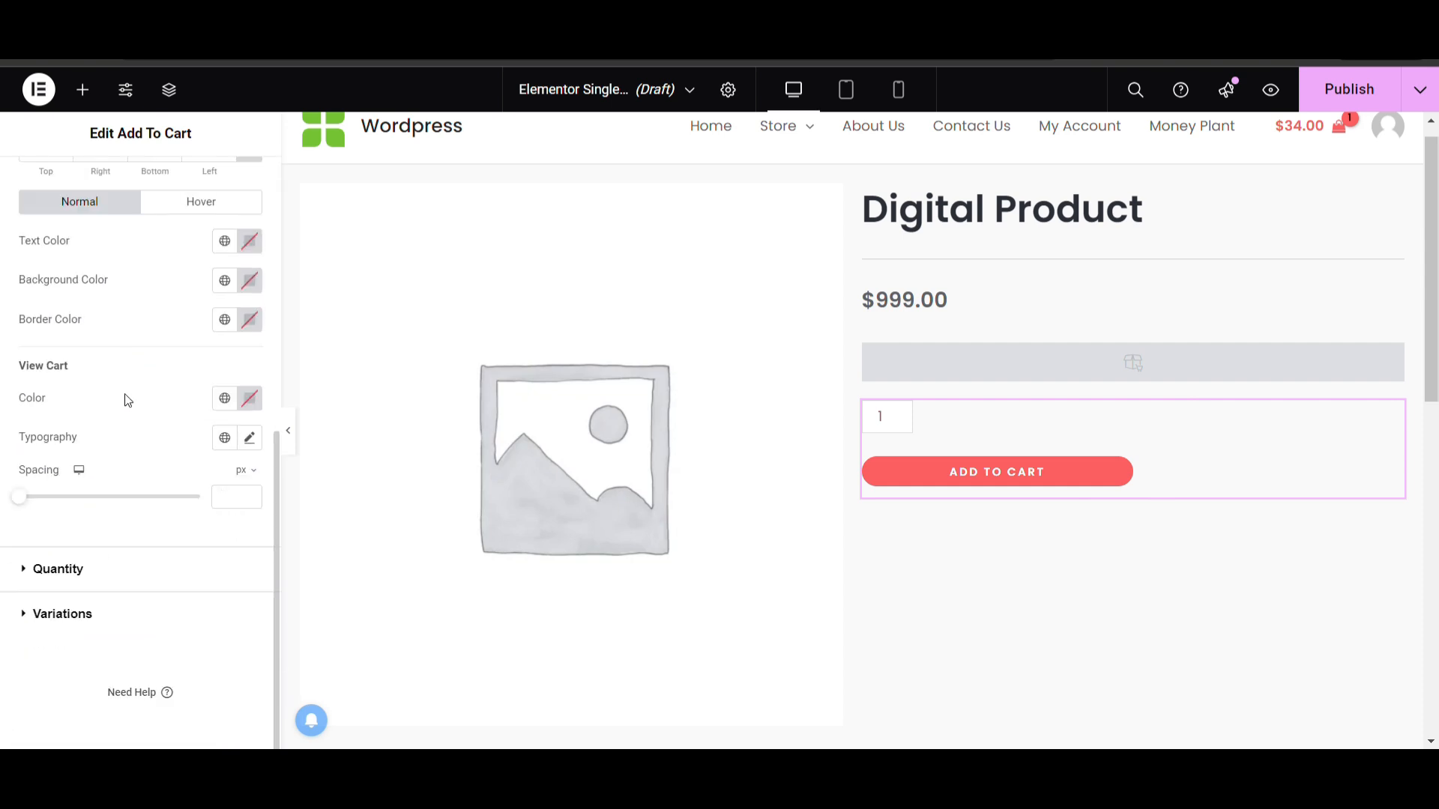
{"action": "left_click", "coordinate": [128, 570]}
{"action": "scroll", "coordinate": [172, 337], "scroll_direction": "up", "scroll_amount": 2}
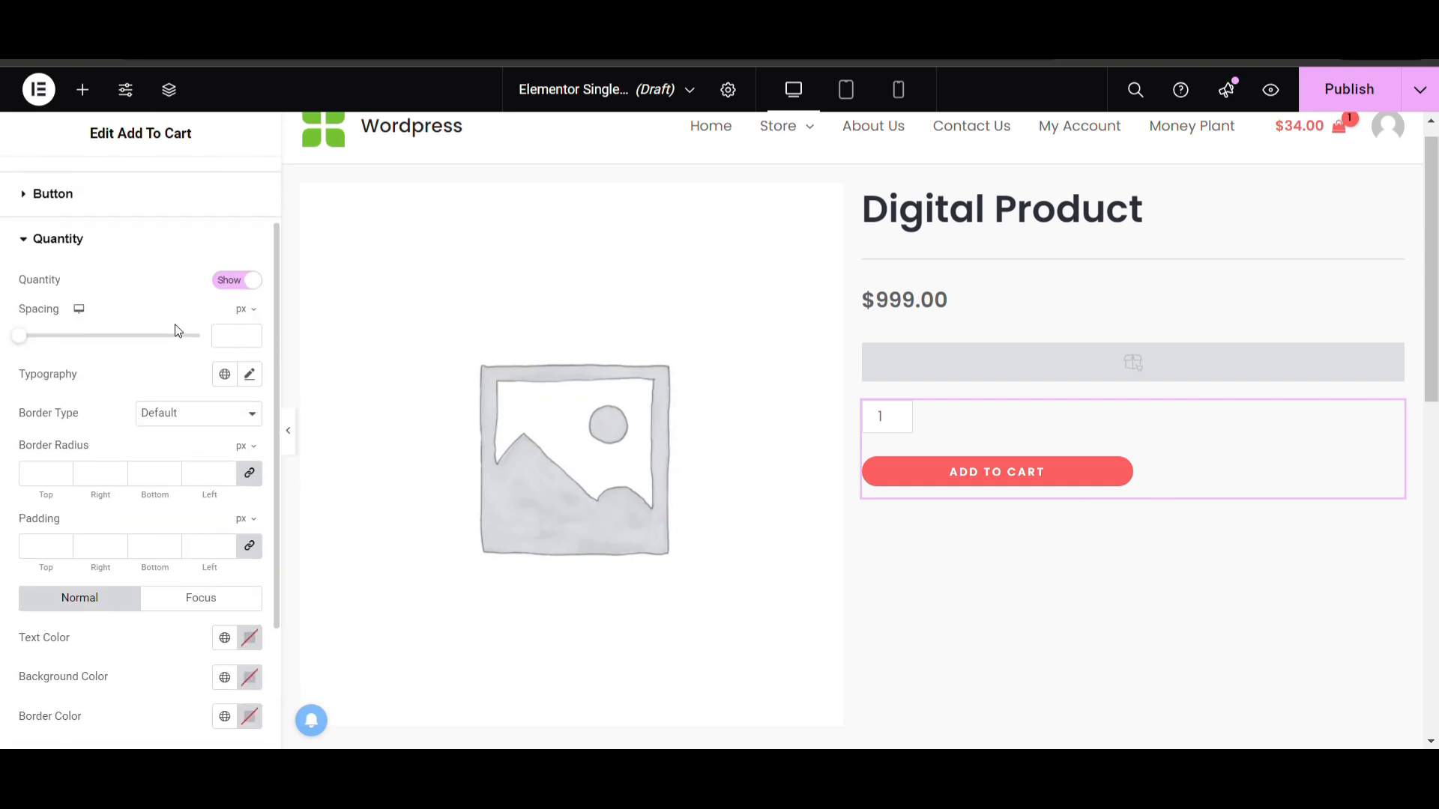
Try hiding the Add To Cart widget's quantity field and switch it back to Show
{"action": "left_click", "coordinate": [238, 285]}
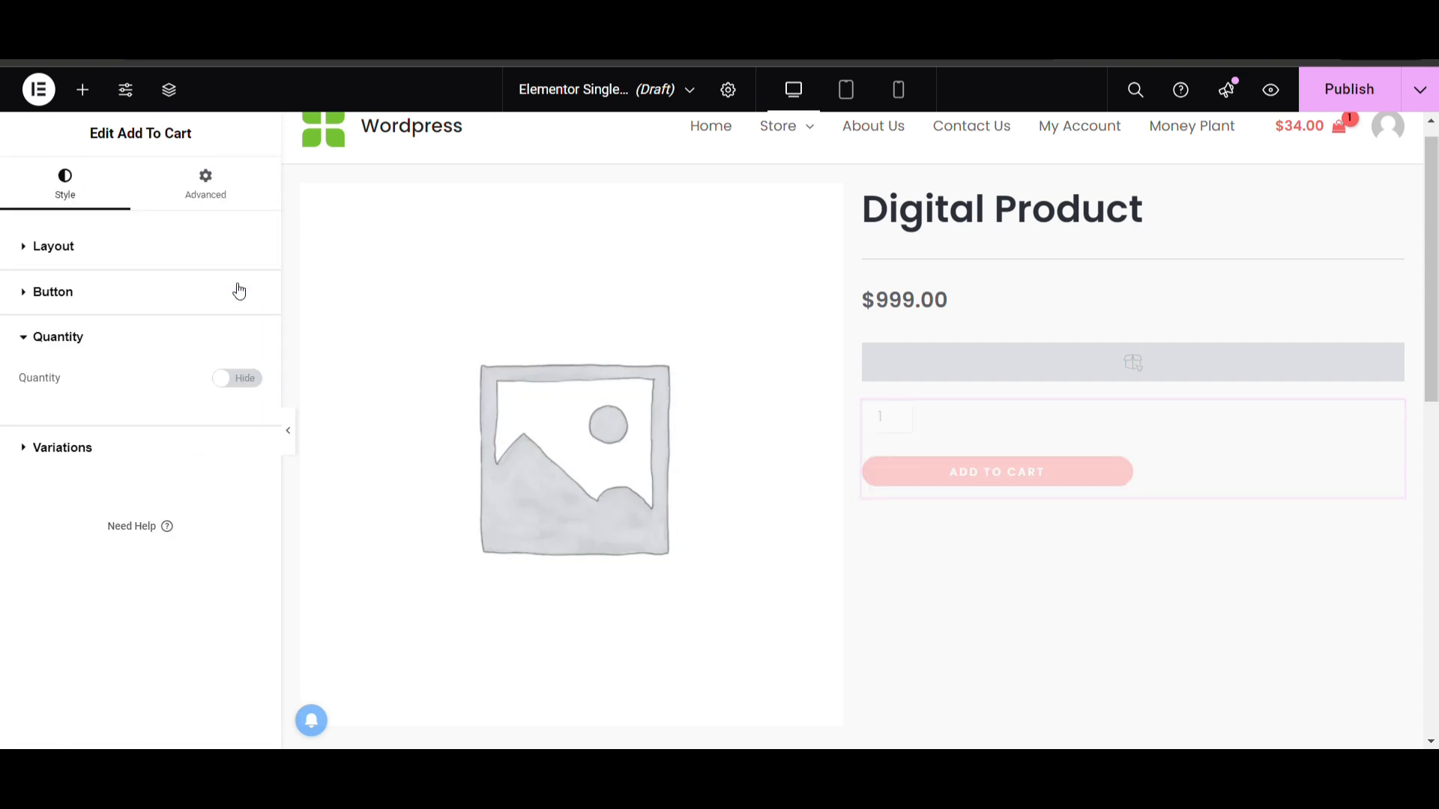
{"action": "left_click", "coordinate": [239, 291]}
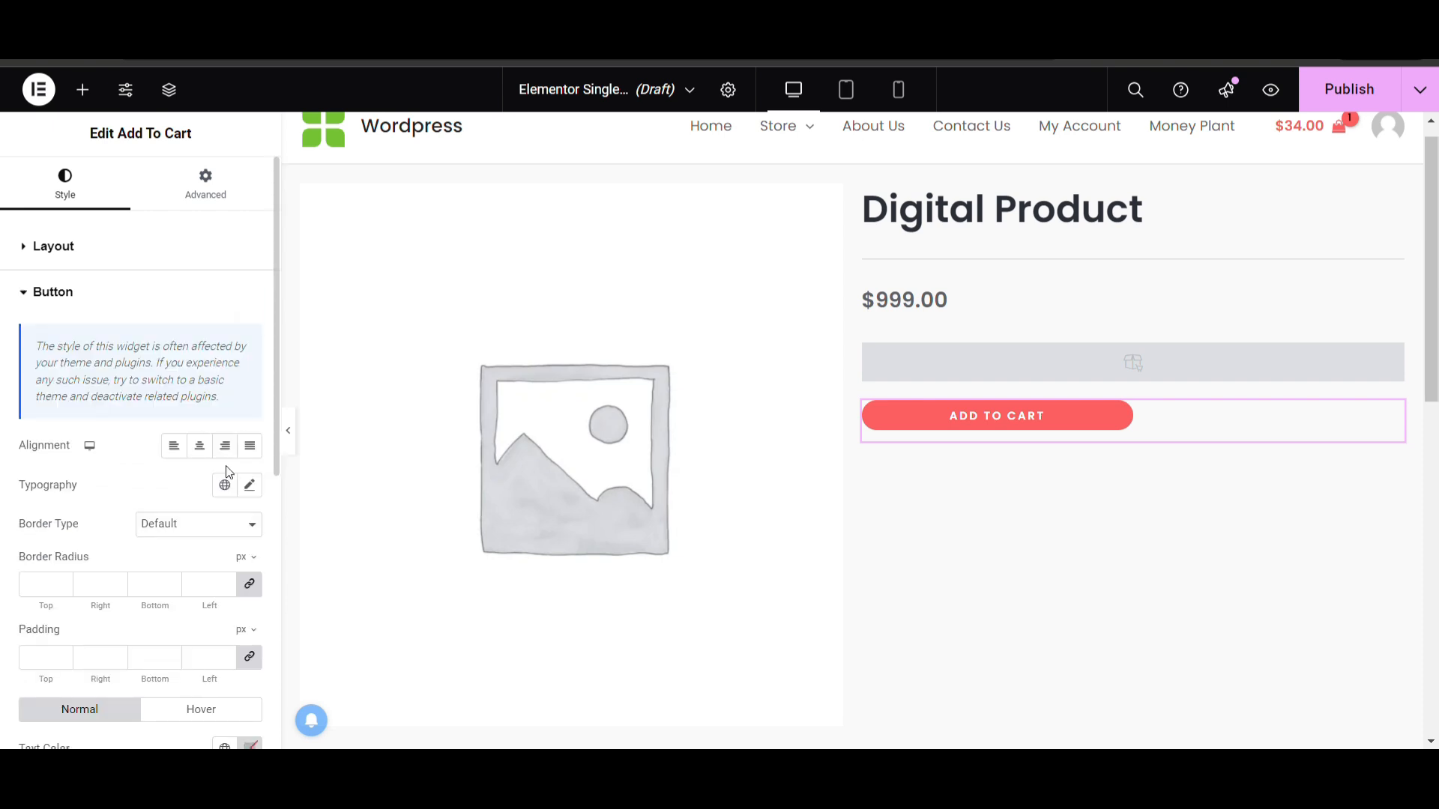
{"action": "left_click", "coordinate": [104, 301]}
{"action": "left_click", "coordinate": [215, 343]}
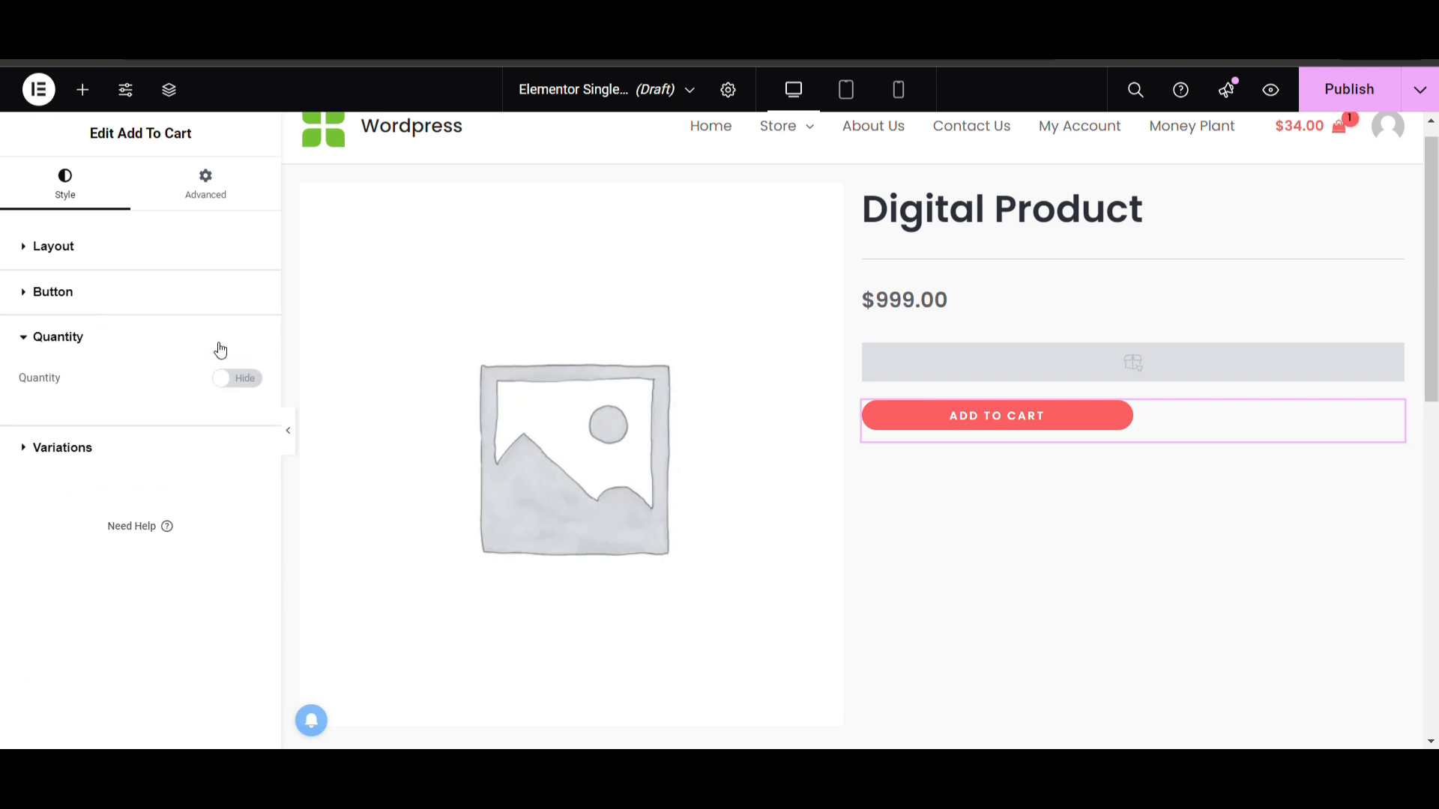
{"action": "left_click", "coordinate": [244, 378]}
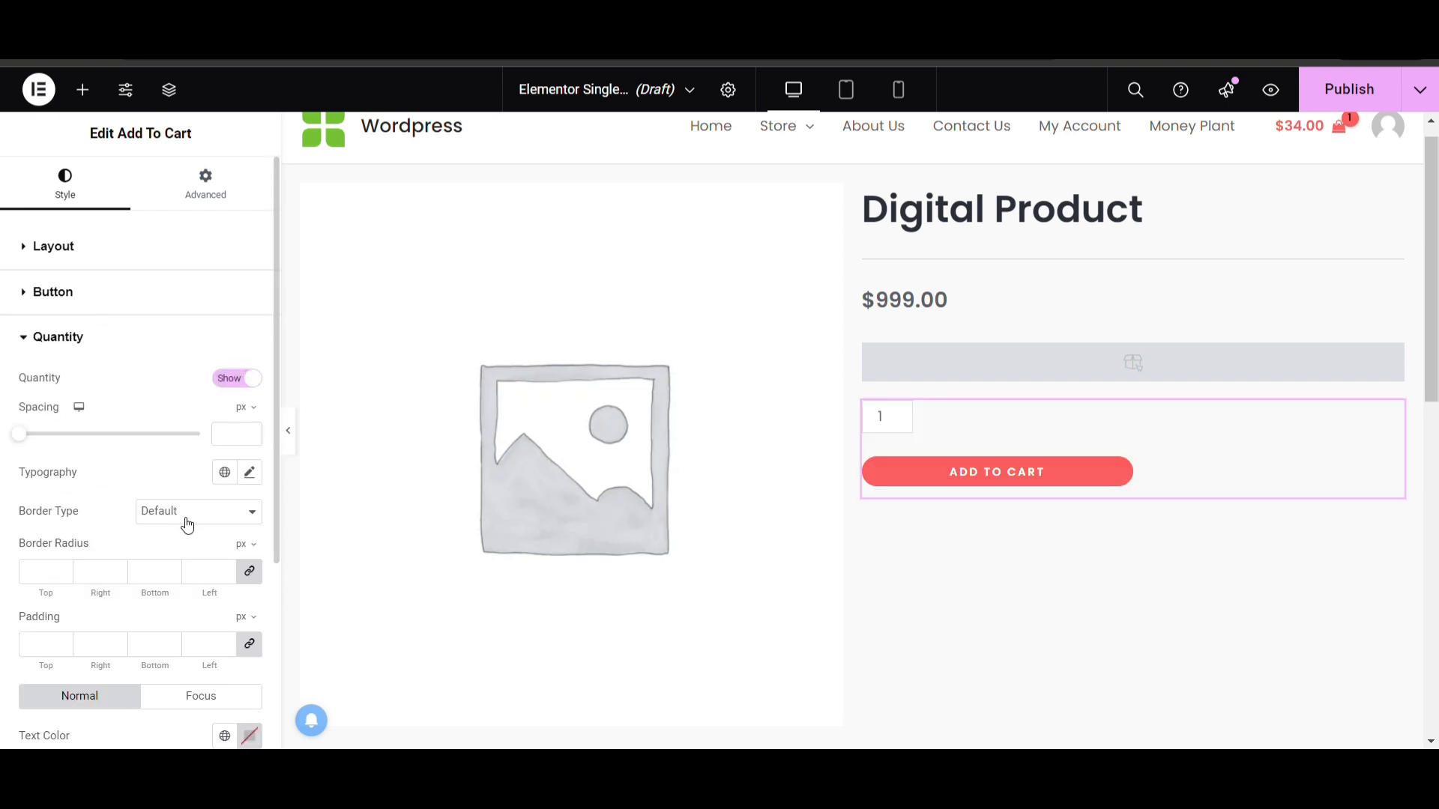
Examine the quantity field's spacing, typography, border, padding and color options, and open the Variations settings
{"action": "scroll", "coordinate": [112, 449], "scroll_direction": "down", "scroll_amount": 1}
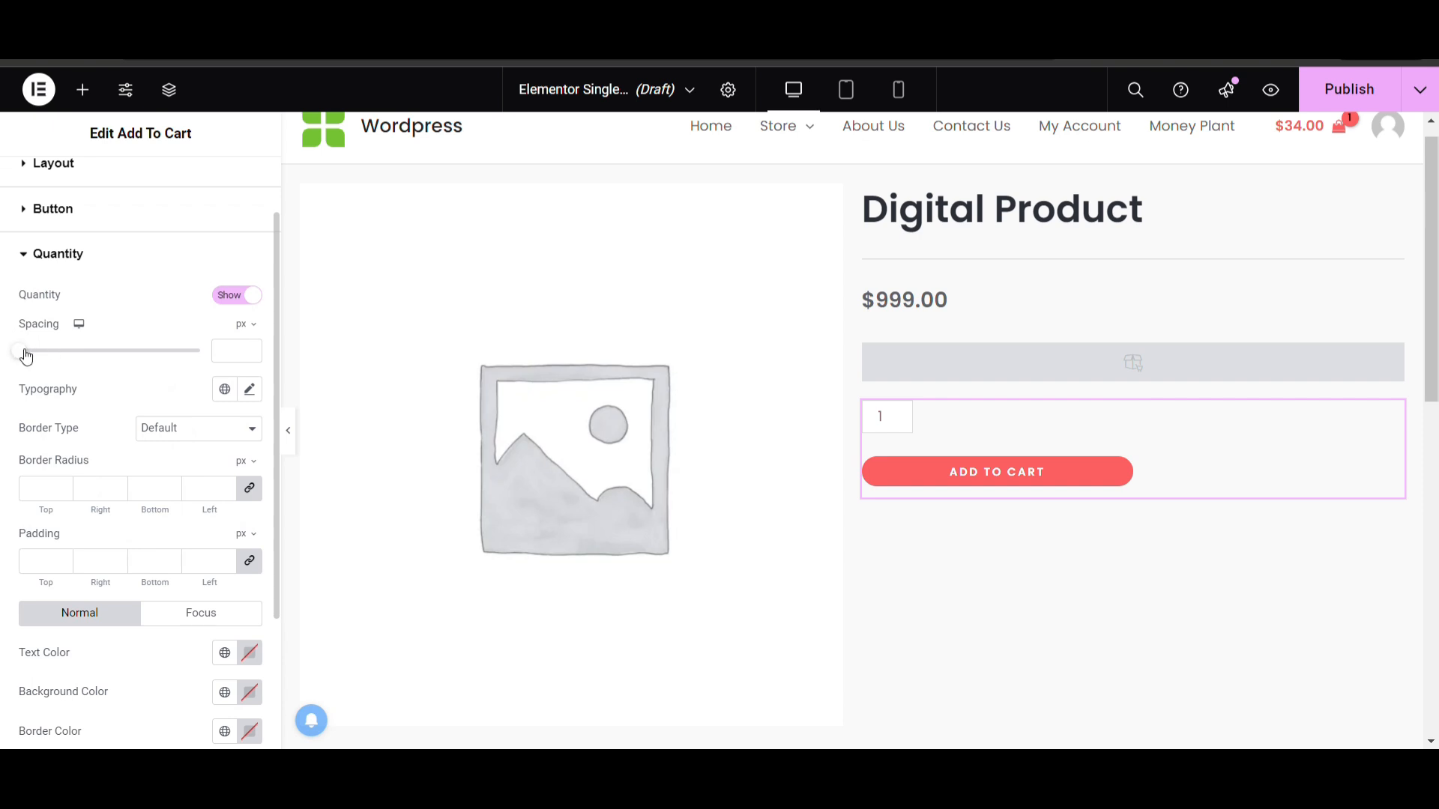
{"action": "scroll", "coordinate": [69, 493], "scroll_direction": "down", "scroll_amount": 2}
{"action": "scroll", "coordinate": [151, 493], "scroll_direction": "up", "scroll_amount": 1}
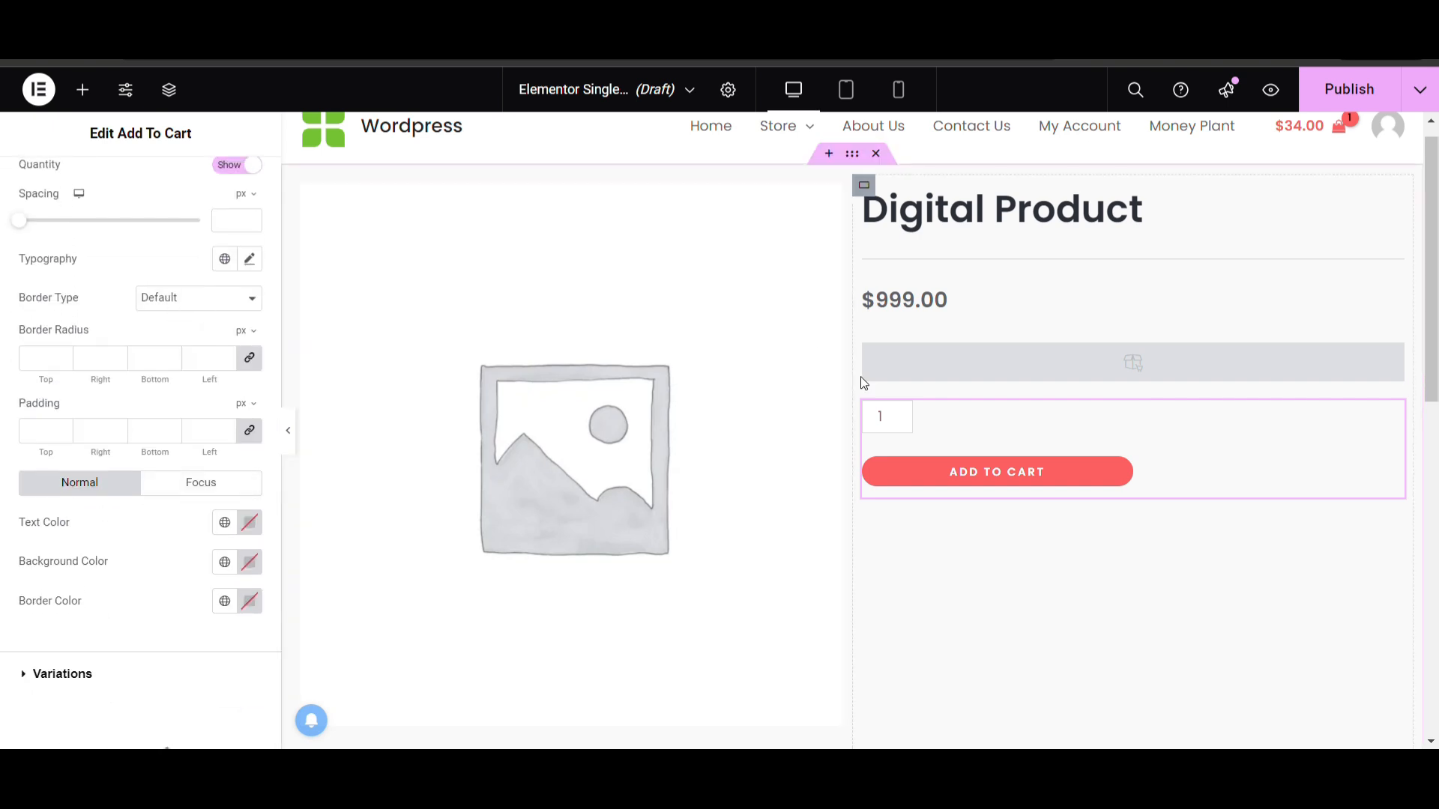
{"action": "left_click", "coordinate": [901, 422]}
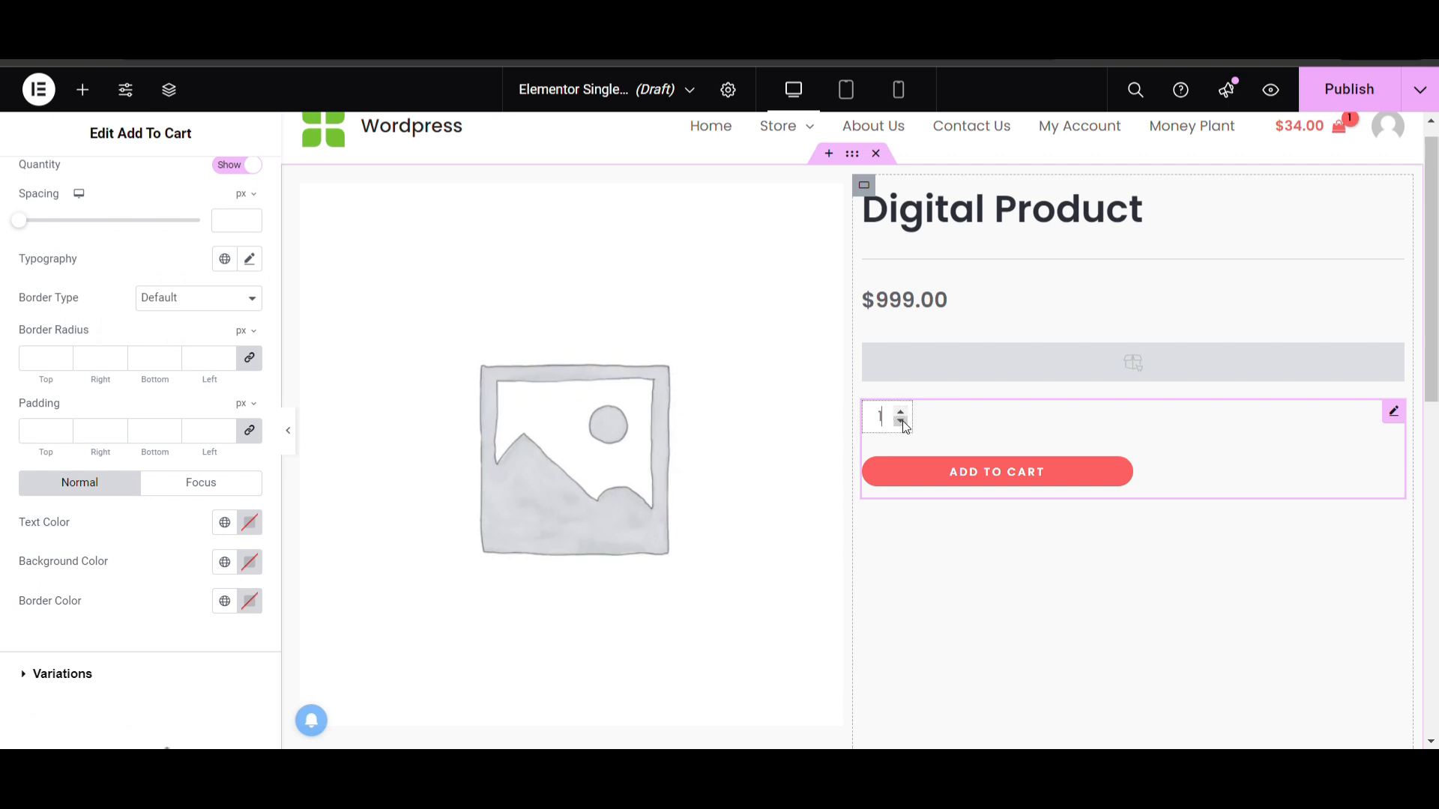
{"action": "left_click", "coordinate": [71, 673]}
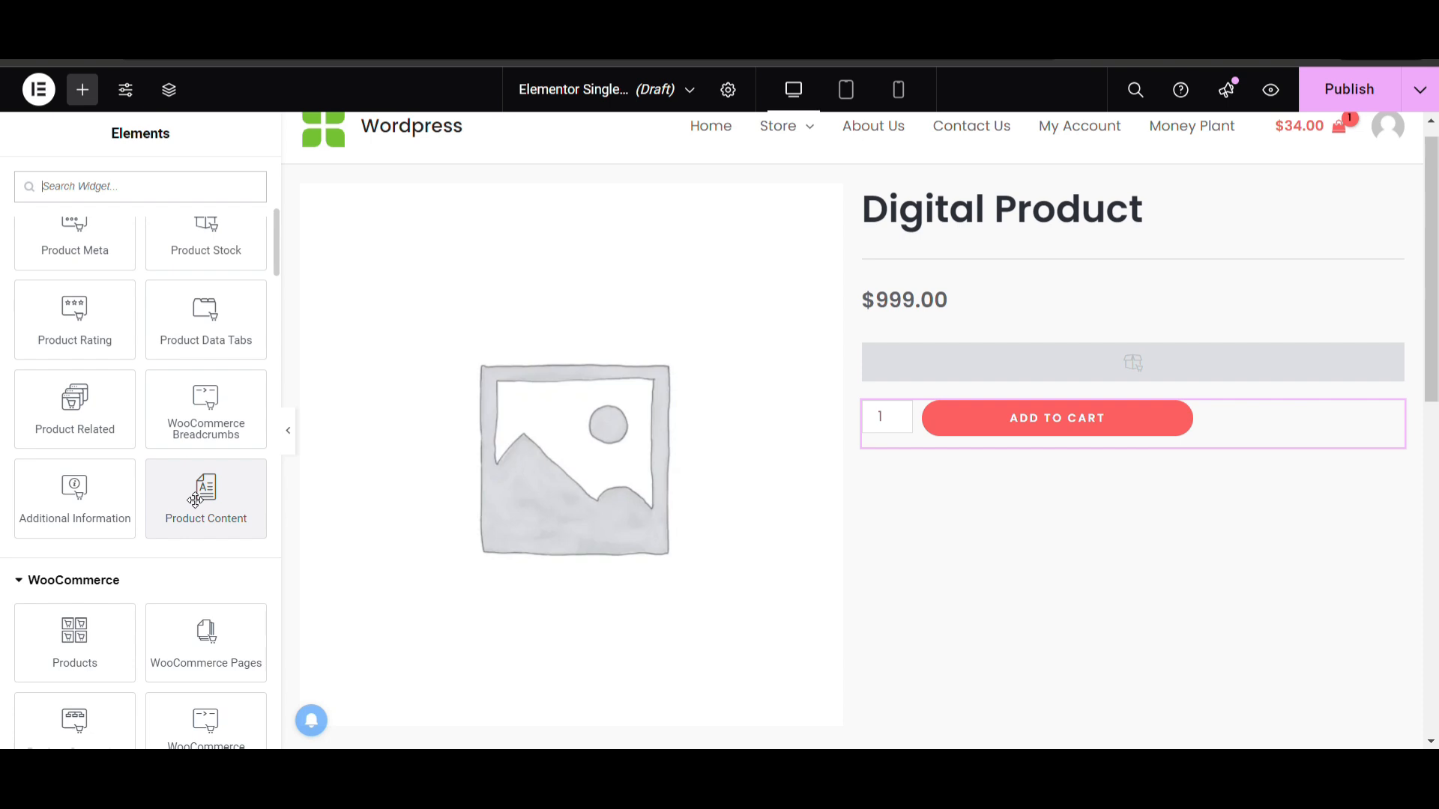
Search the widgets for "text" and place a Text Editor widget below the Add To Cart button
{"action": "scroll", "coordinate": [161, 405], "scroll_direction": "up", "scroll_amount": 5}
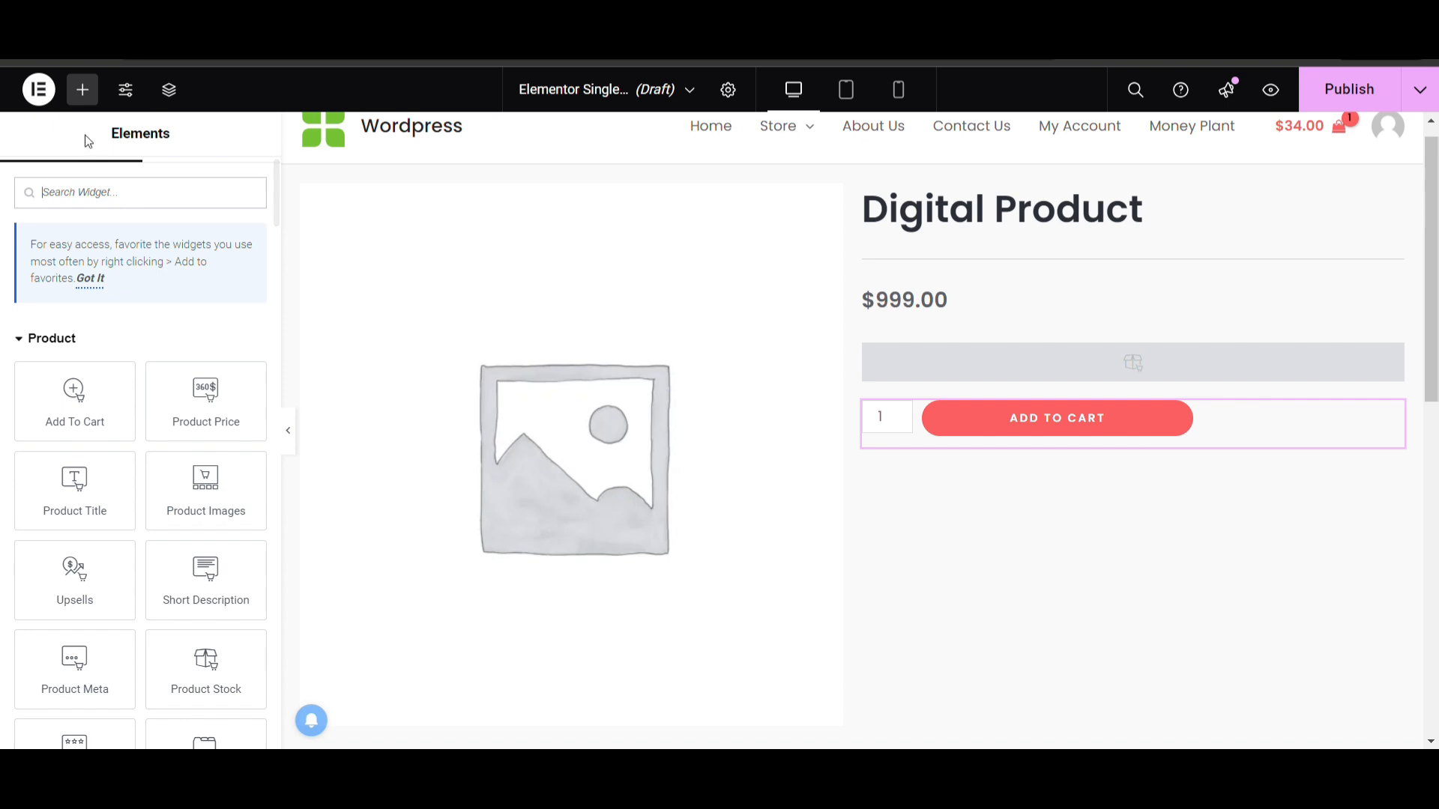
{"action": "type", "text": "text"}
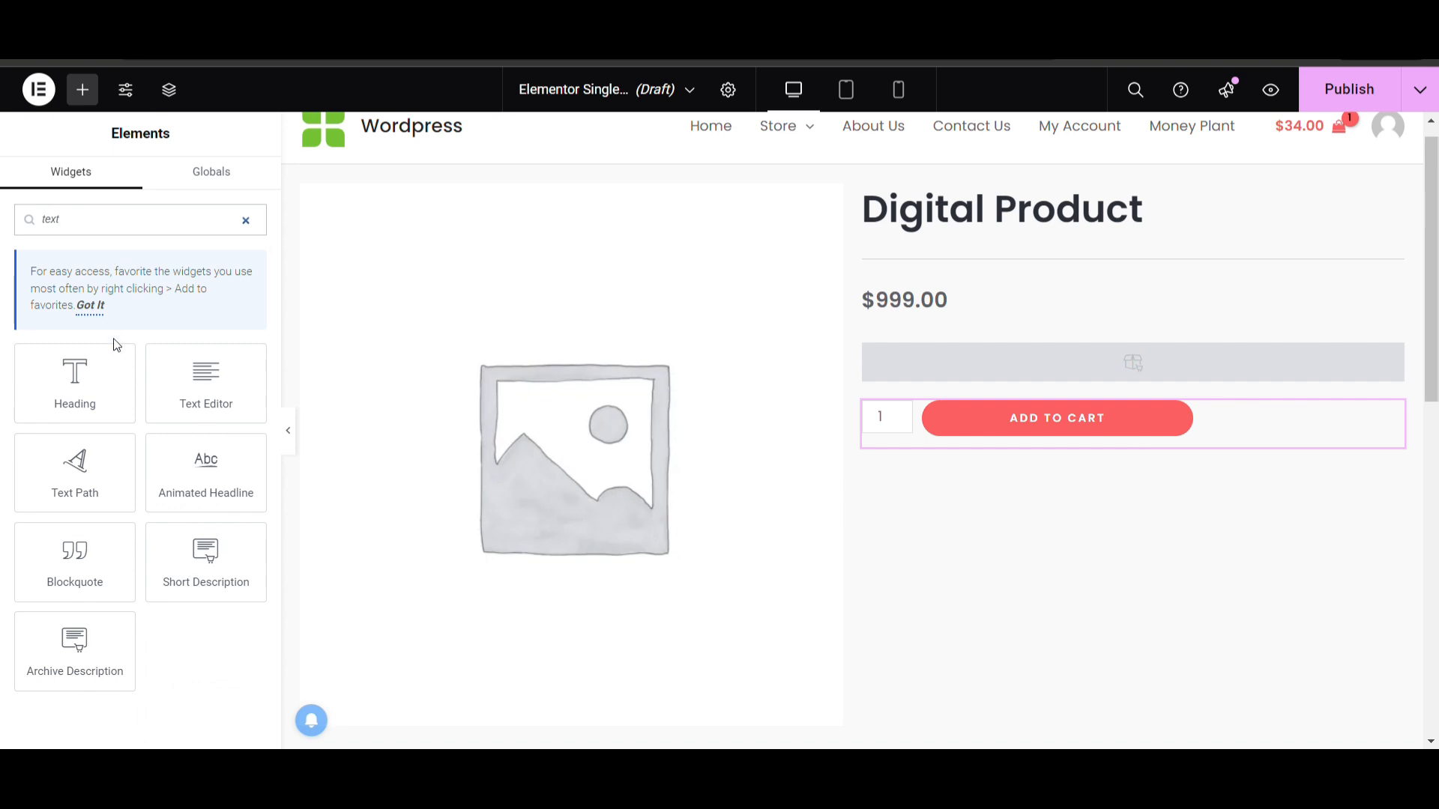
{"action": "left_click_drag", "start_coordinate": [206, 382], "coordinate": [959, 434]}
Replace the Text Editor's placeholder paragraph with "Product usually ship in 2 days."
{"action": "left_click", "coordinate": [188, 446]}
{"action": "key", "text": "ctrl+a"}
{"action": "key", "text": "BackSpace"}
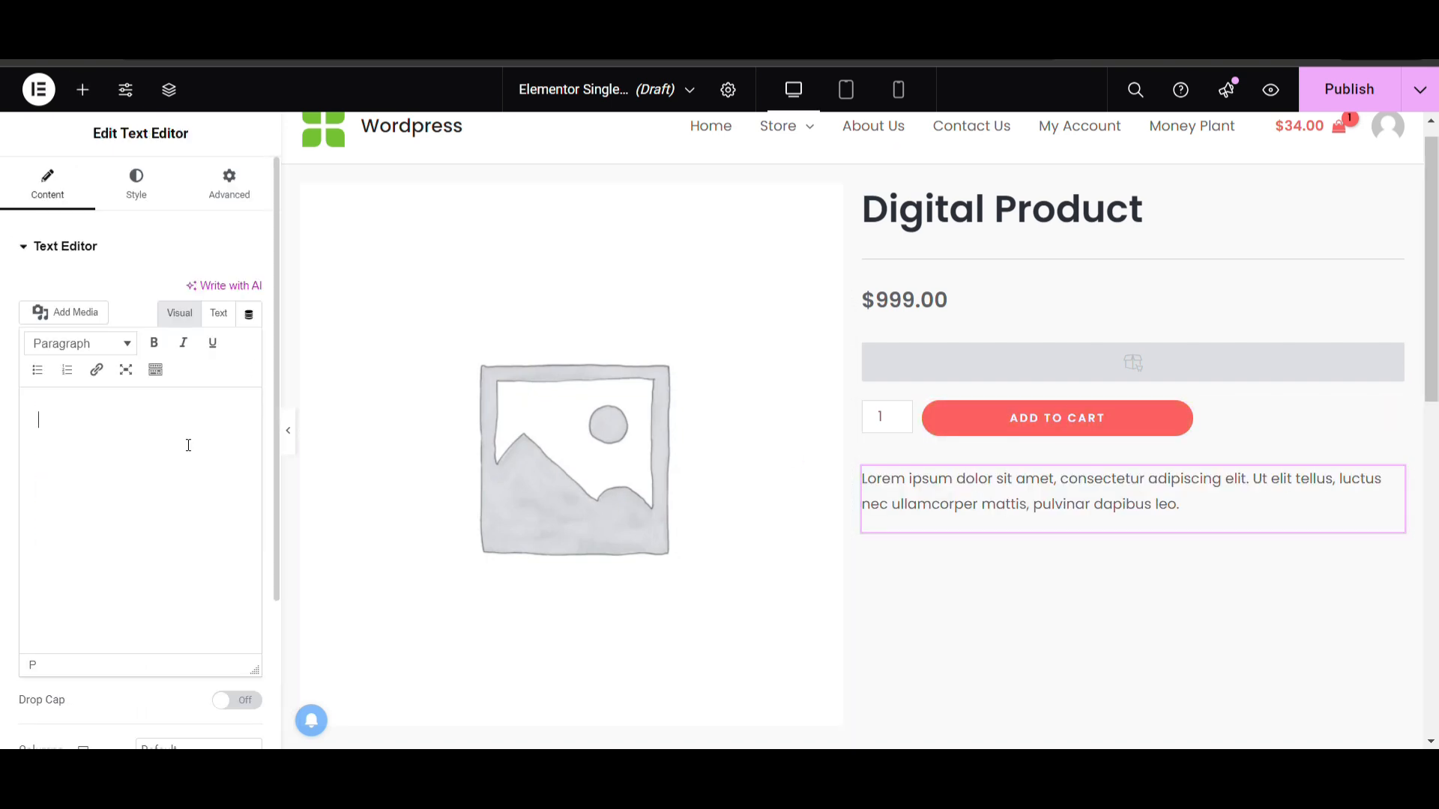
{"action": "type", "text": "Product us"}
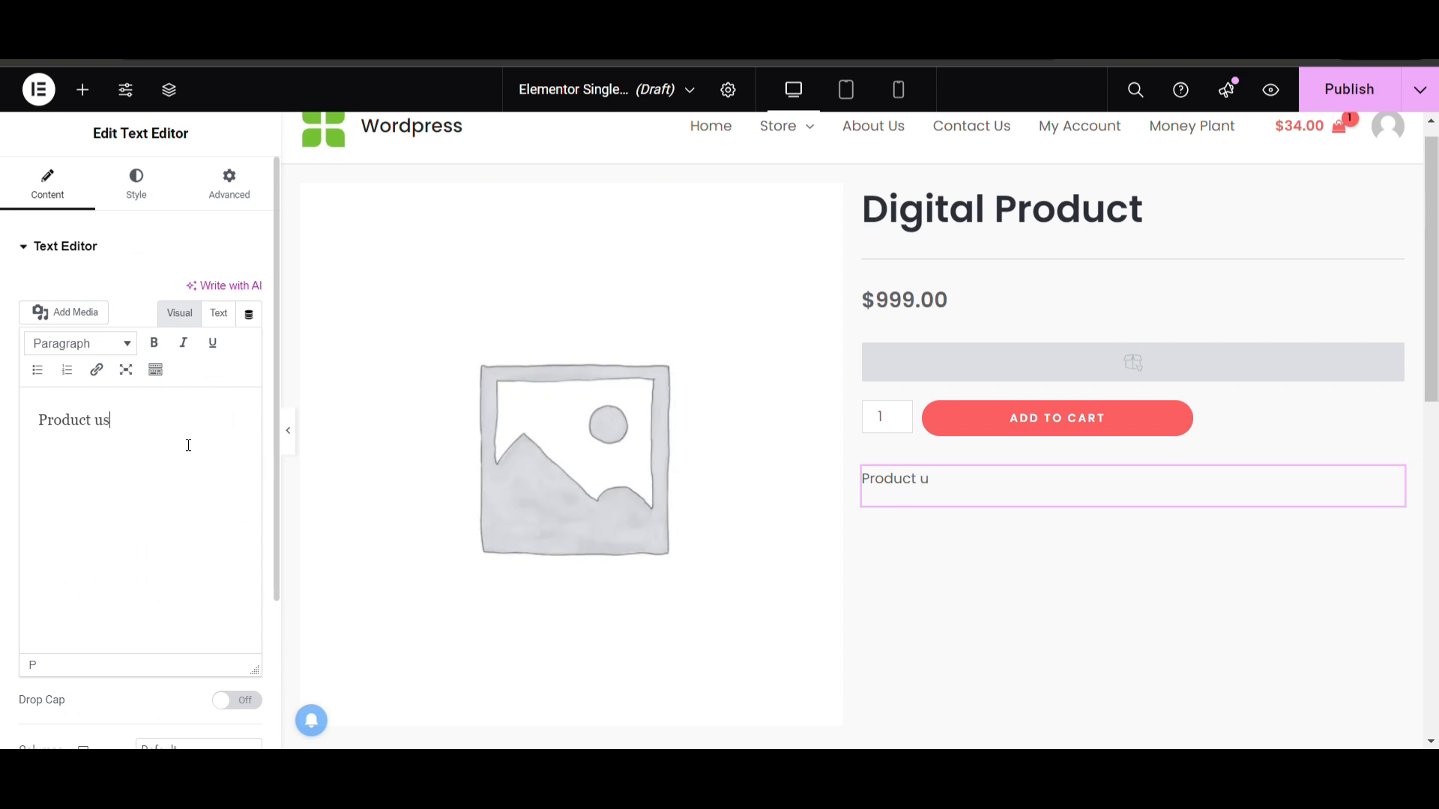
{"action": "type", "text": "ually ship in 2 days."}
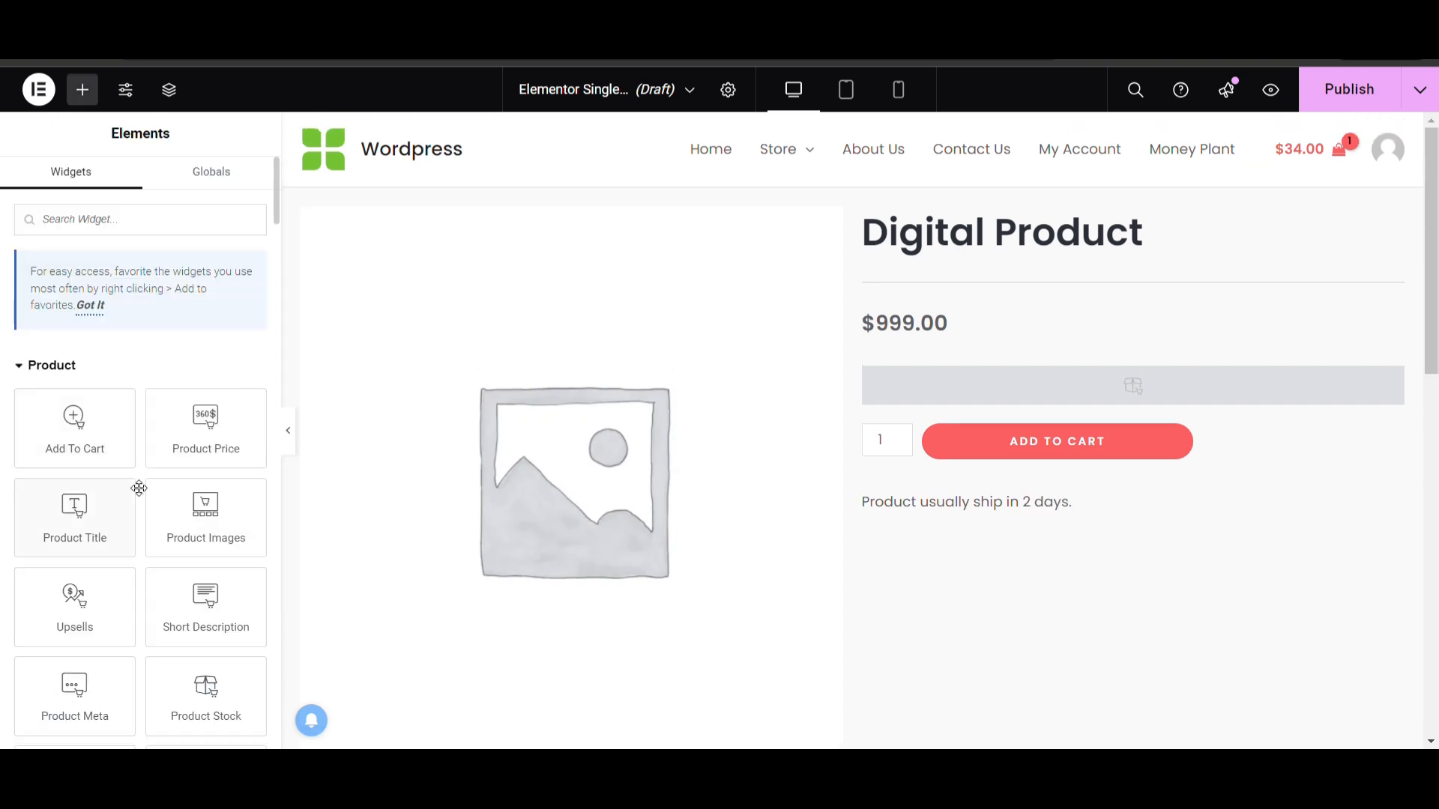
Place the Product Meta widget between the product title and the divider
{"action": "scroll", "coordinate": [138, 489], "scroll_direction": "down", "scroll_amount": 1}
{"action": "left_click_drag", "start_coordinate": [82, 626], "coordinate": [1094, 259]}
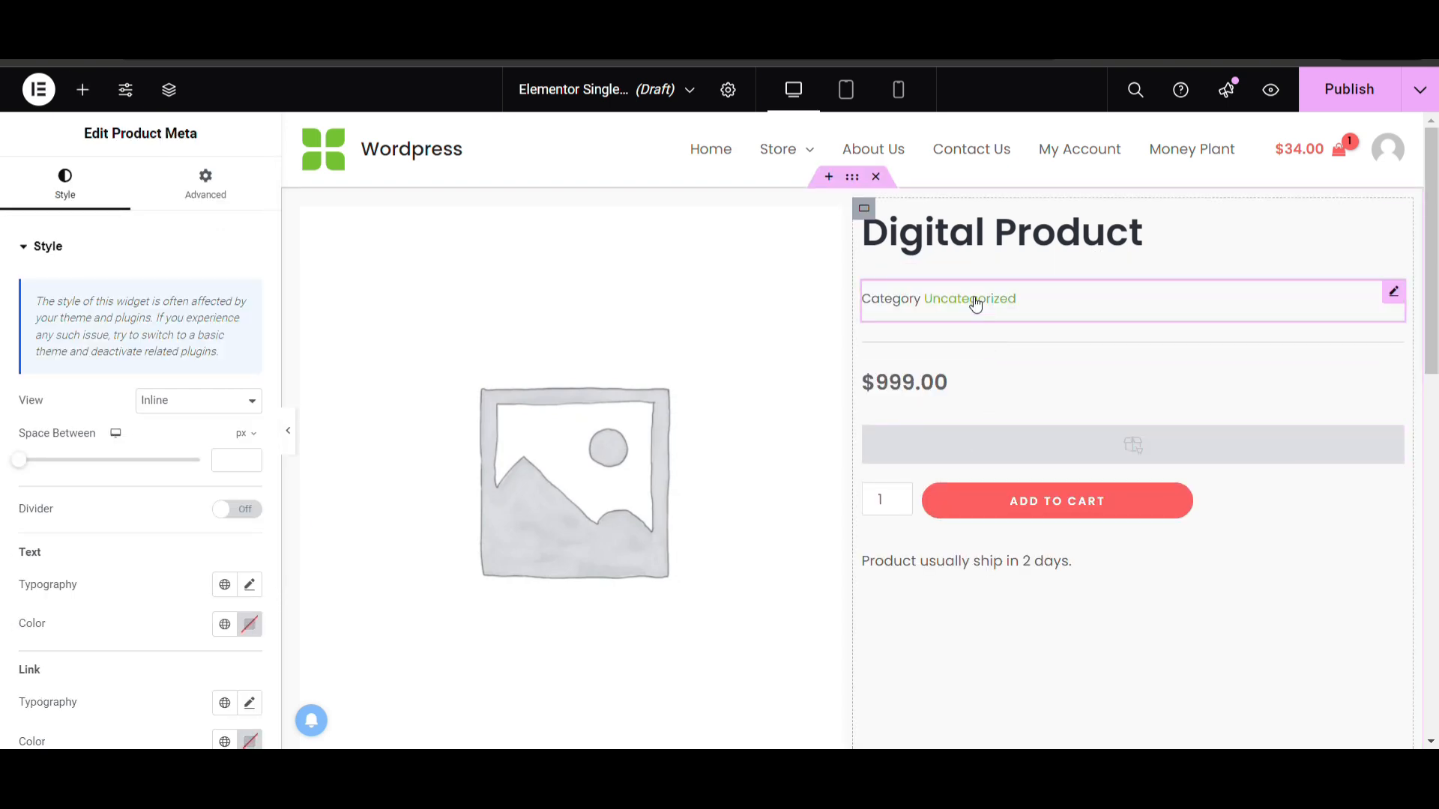
{"action": "left_click", "coordinate": [973, 298]}
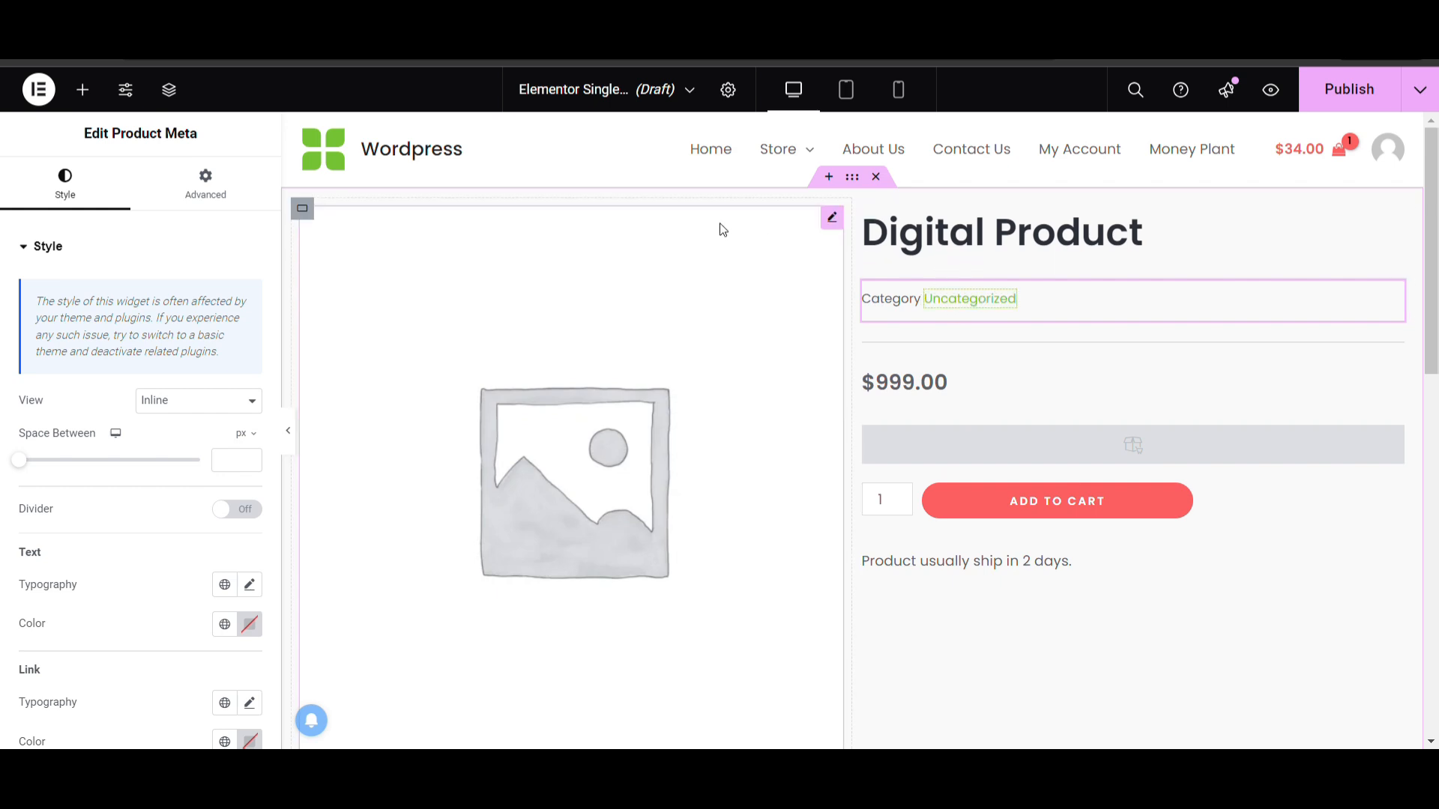
Unlink the side values of the Product Meta widget's margin and padding
{"action": "left_click", "coordinate": [205, 196]}
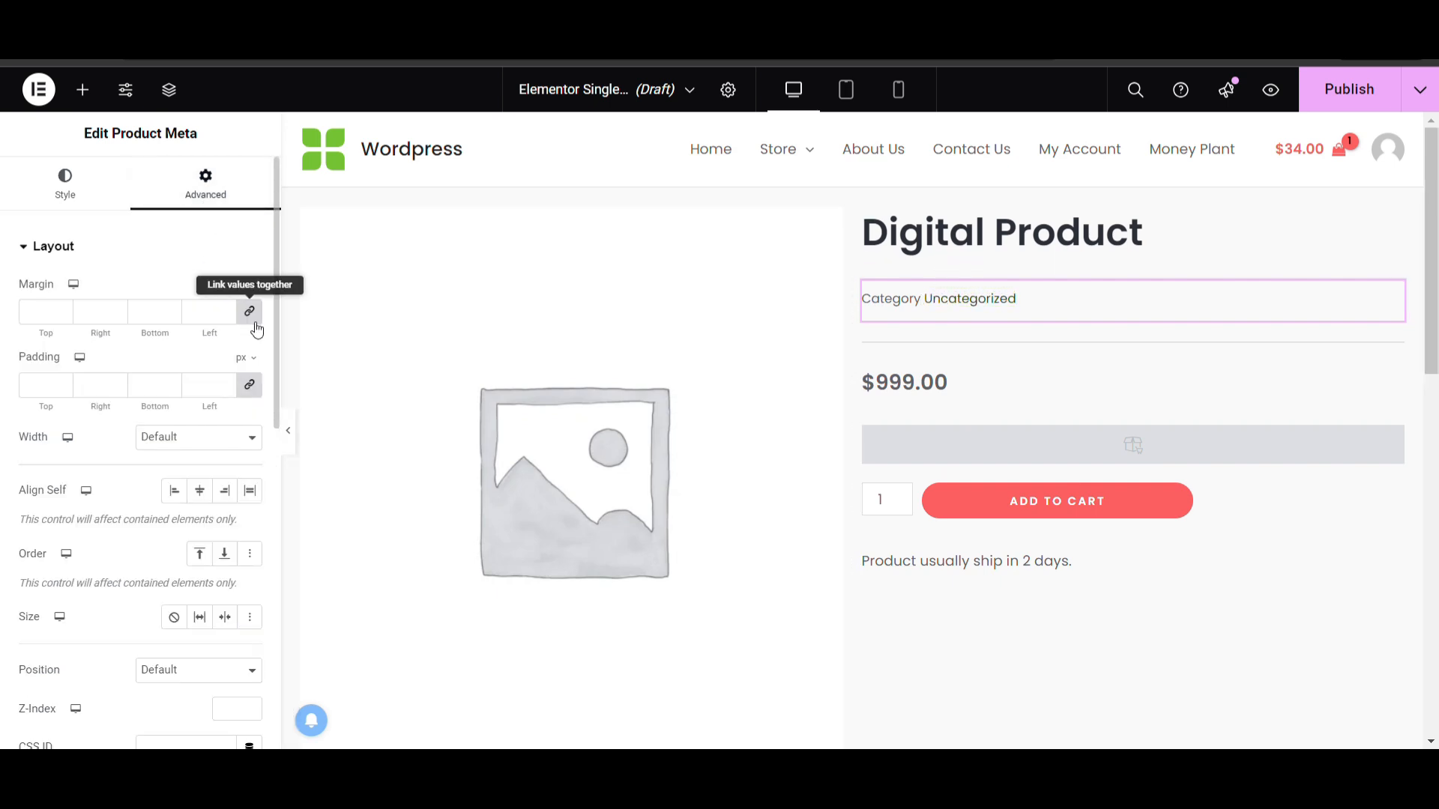
{"action": "left_click", "coordinate": [249, 384]}
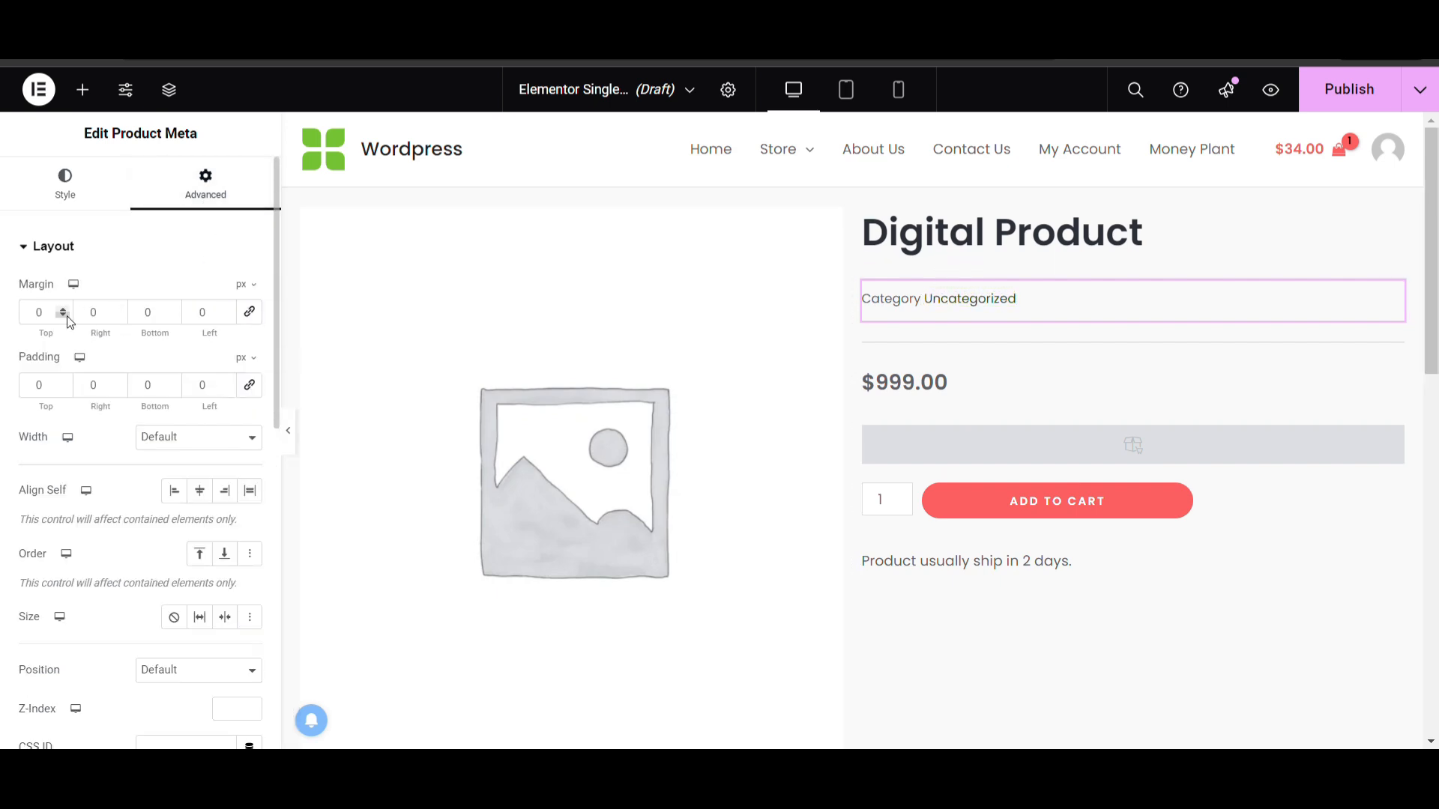
Place a Grid container below the "Product usually ship in 2 days." text and set it to 1 row
{"action": "left_click", "coordinate": [95, 89]}
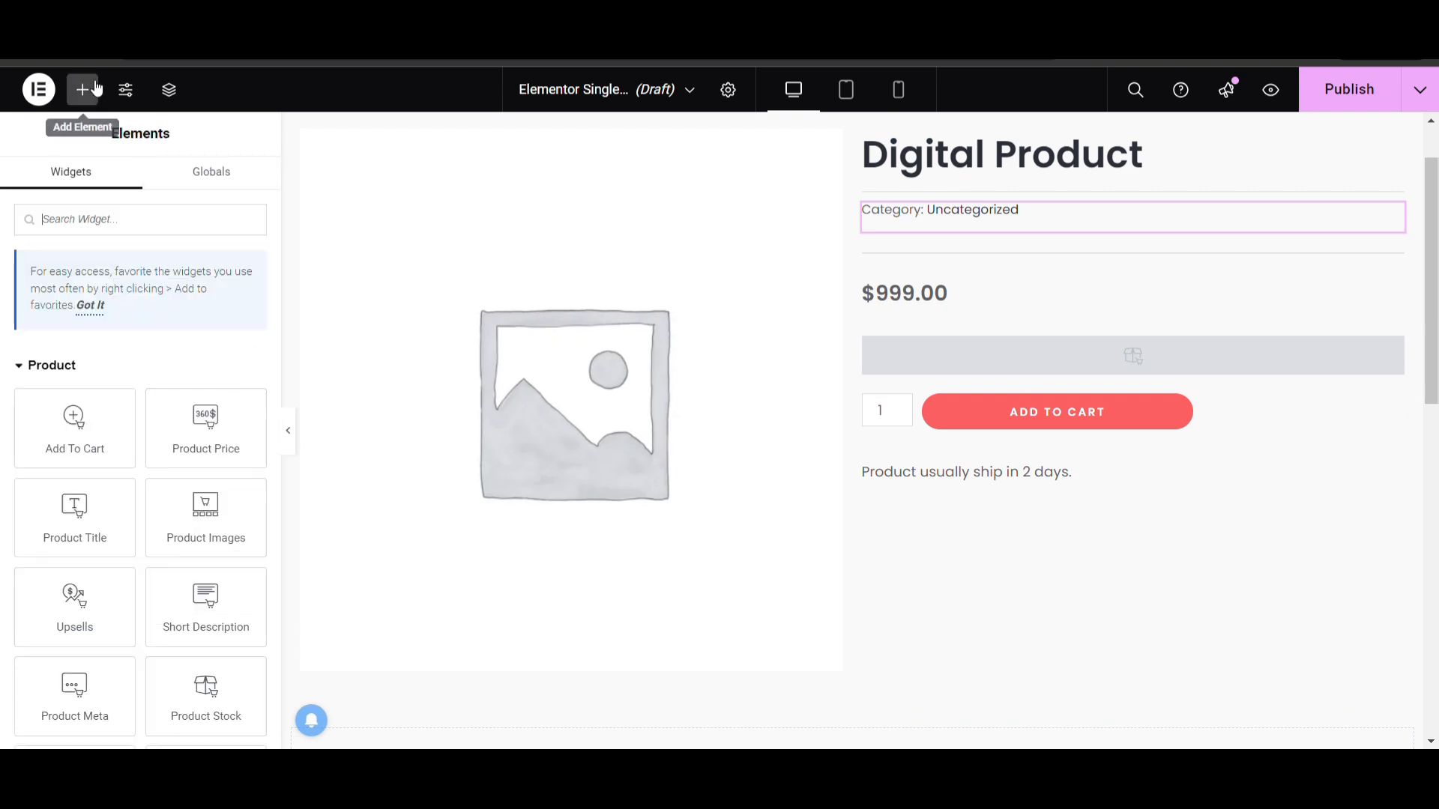
{"action": "scroll", "coordinate": [134, 412], "scroll_direction": "down", "scroll_amount": 6}
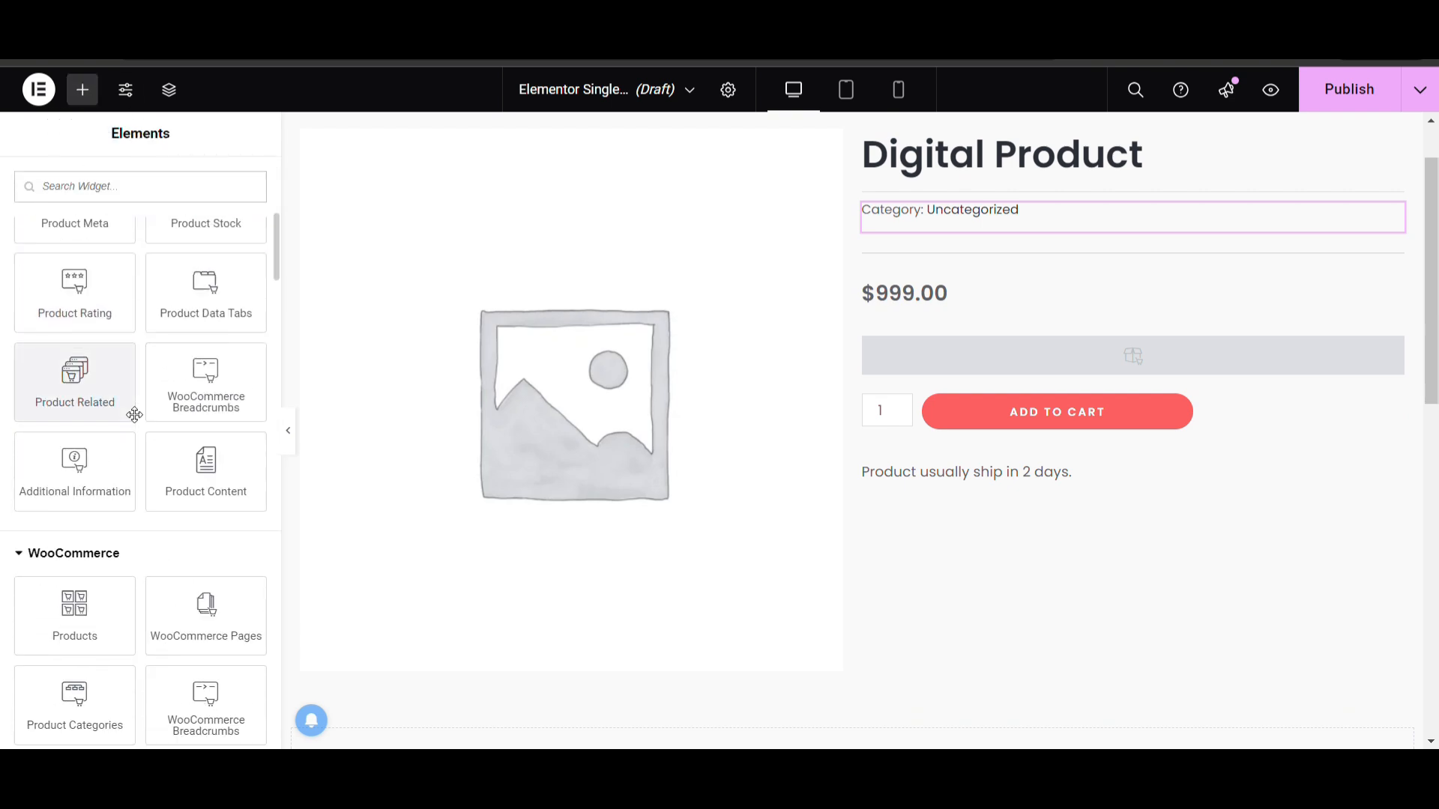
{"action": "scroll", "coordinate": [170, 460], "scroll_direction": "down", "scroll_amount": 8}
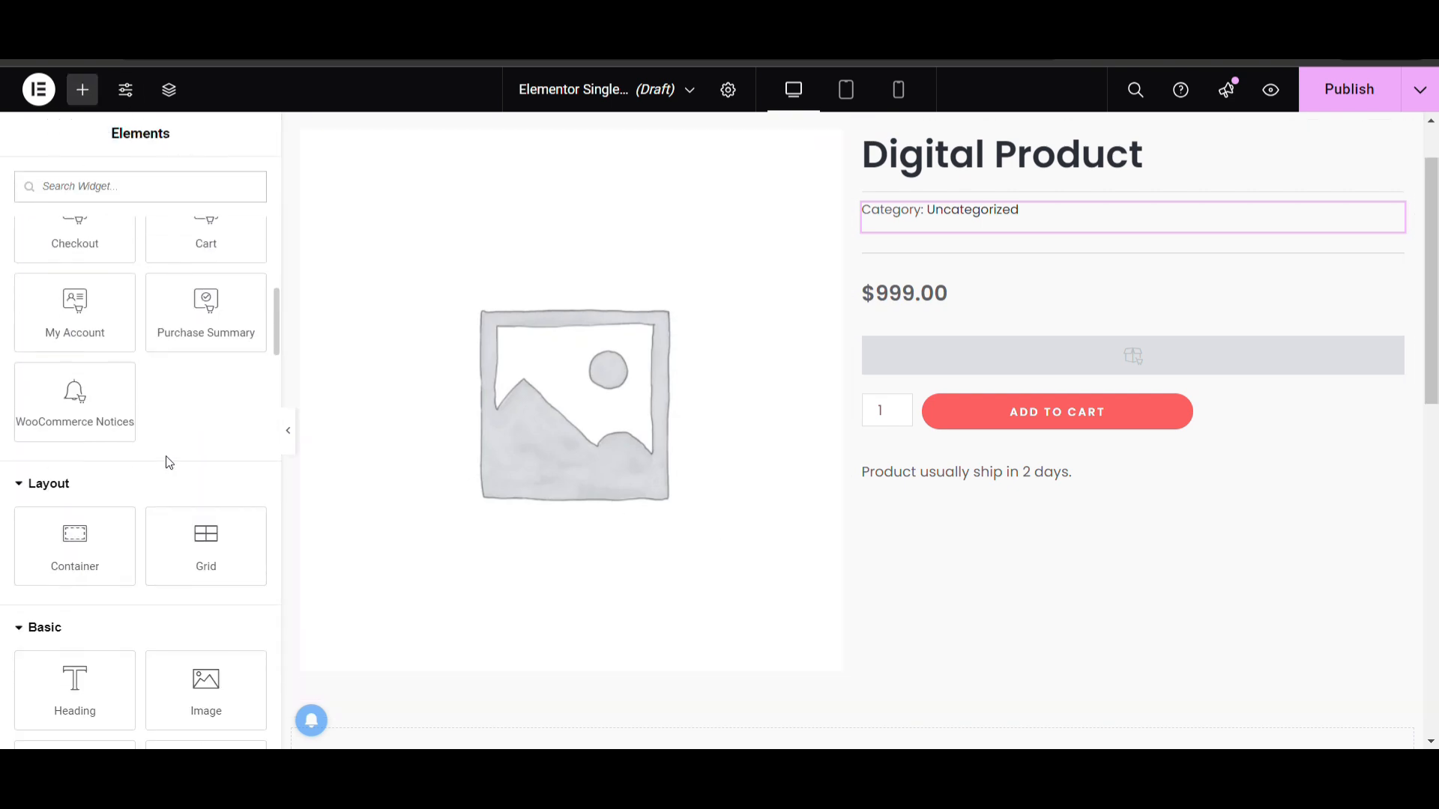
{"action": "scroll", "coordinate": [170, 463], "scroll_direction": "down", "scroll_amount": 2}
{"action": "left_click_drag", "start_coordinate": [200, 437], "coordinate": [1031, 489]}
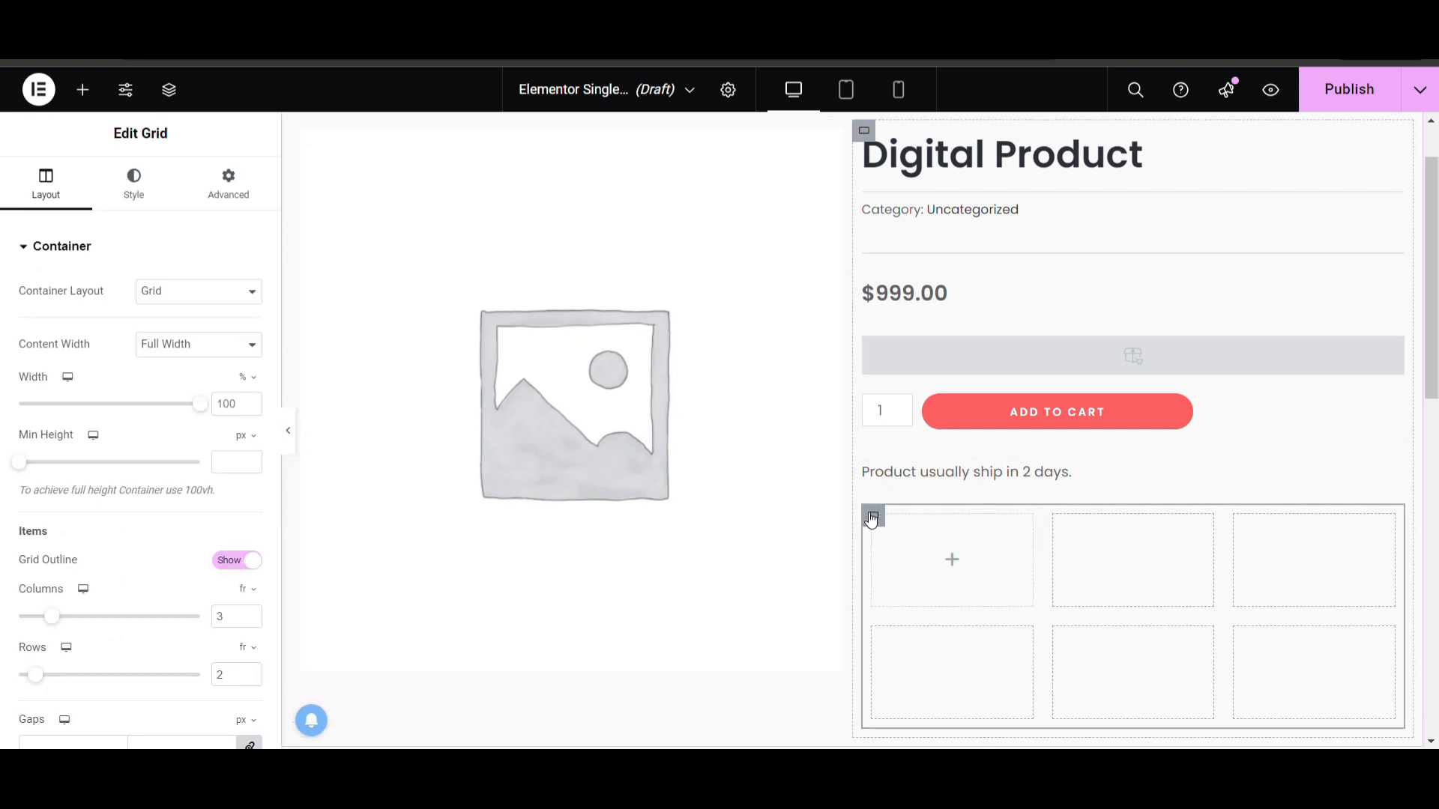
{"action": "scroll", "coordinate": [155, 407], "scroll_direction": "down", "scroll_amount": 3}
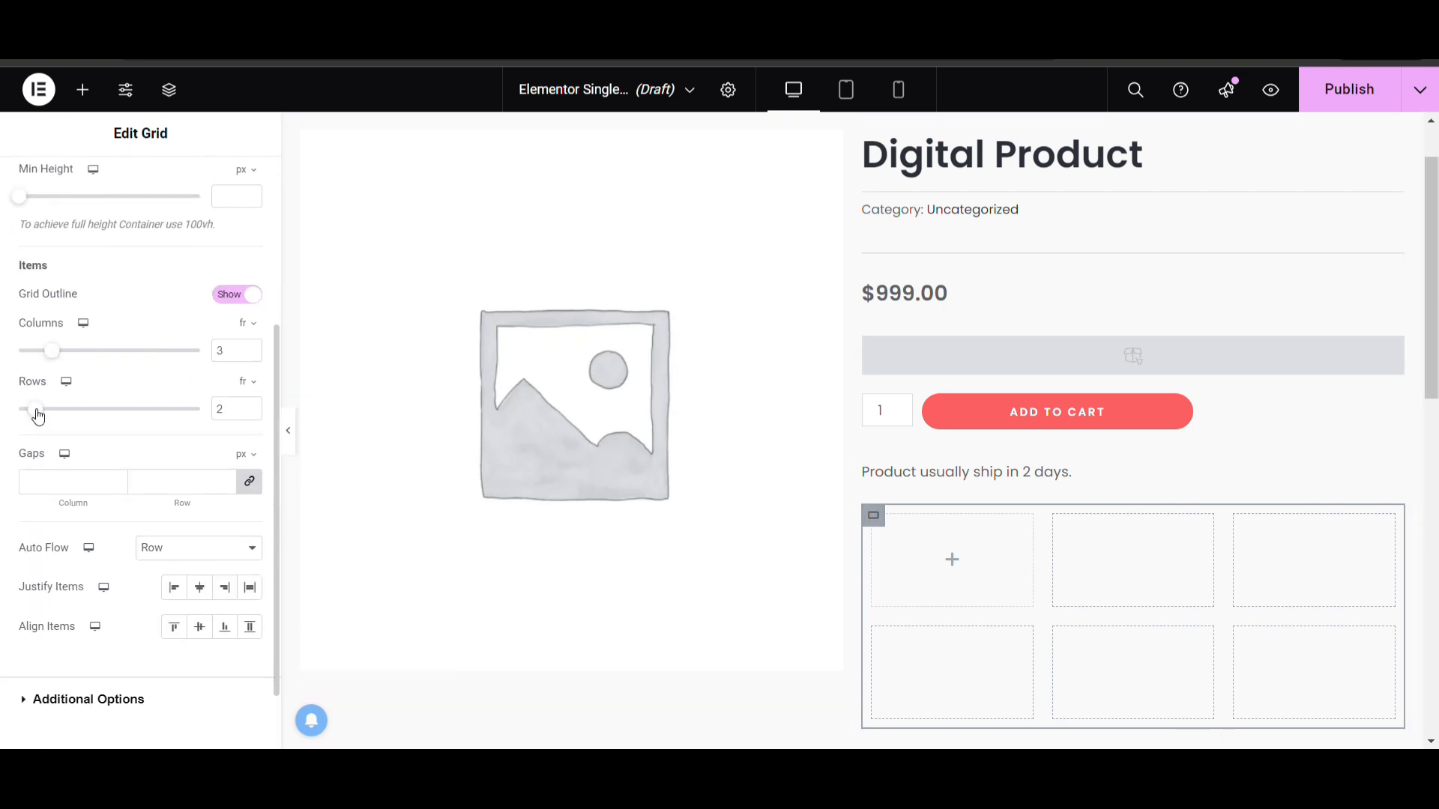
{"action": "left_click_drag", "start_coordinate": [38, 417], "coordinate": [30, 417]}
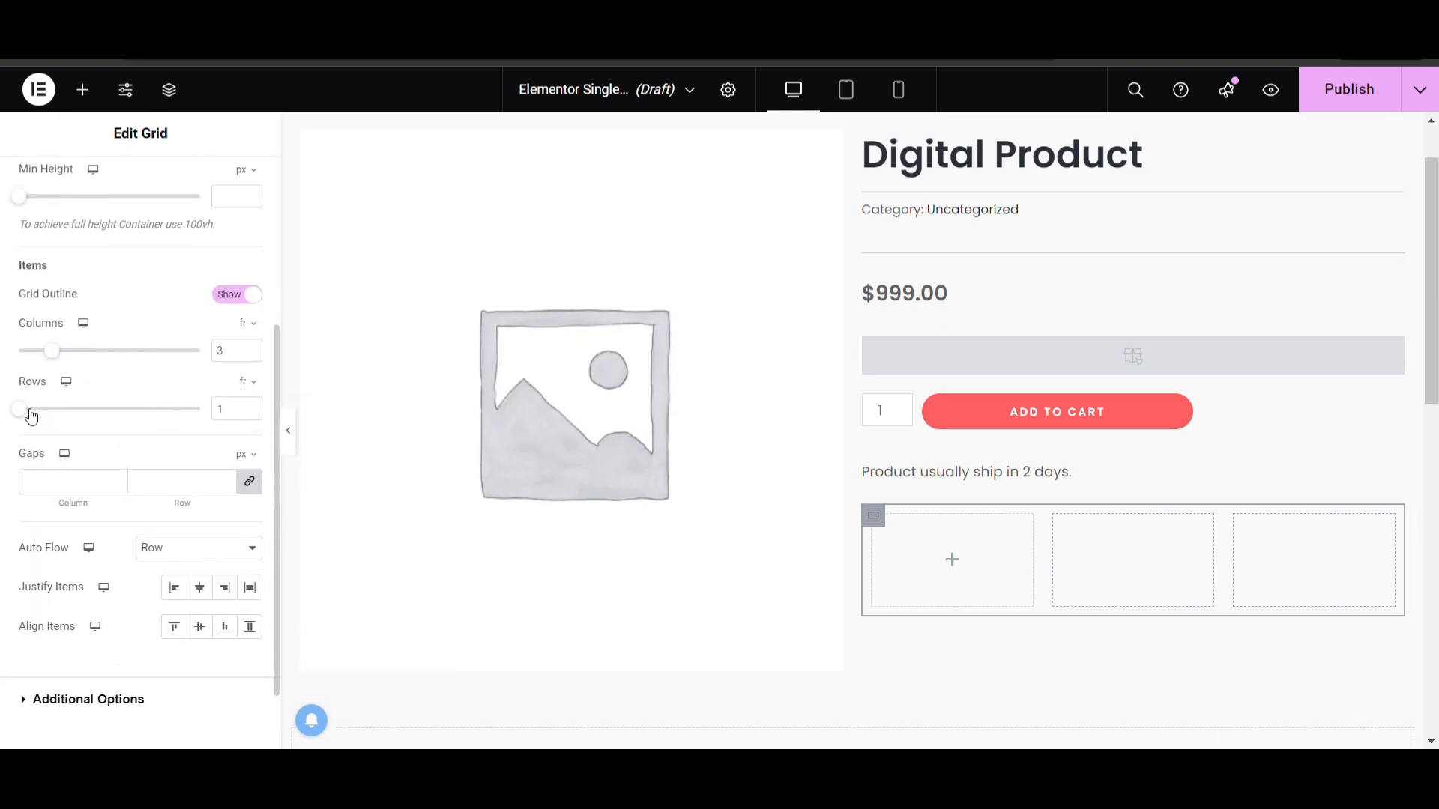
Search the widgets for "icon" and place an Icon Box in the grid's first cell
{"action": "left_click", "coordinate": [84, 93]}
{"action": "type", "text": "icon"}
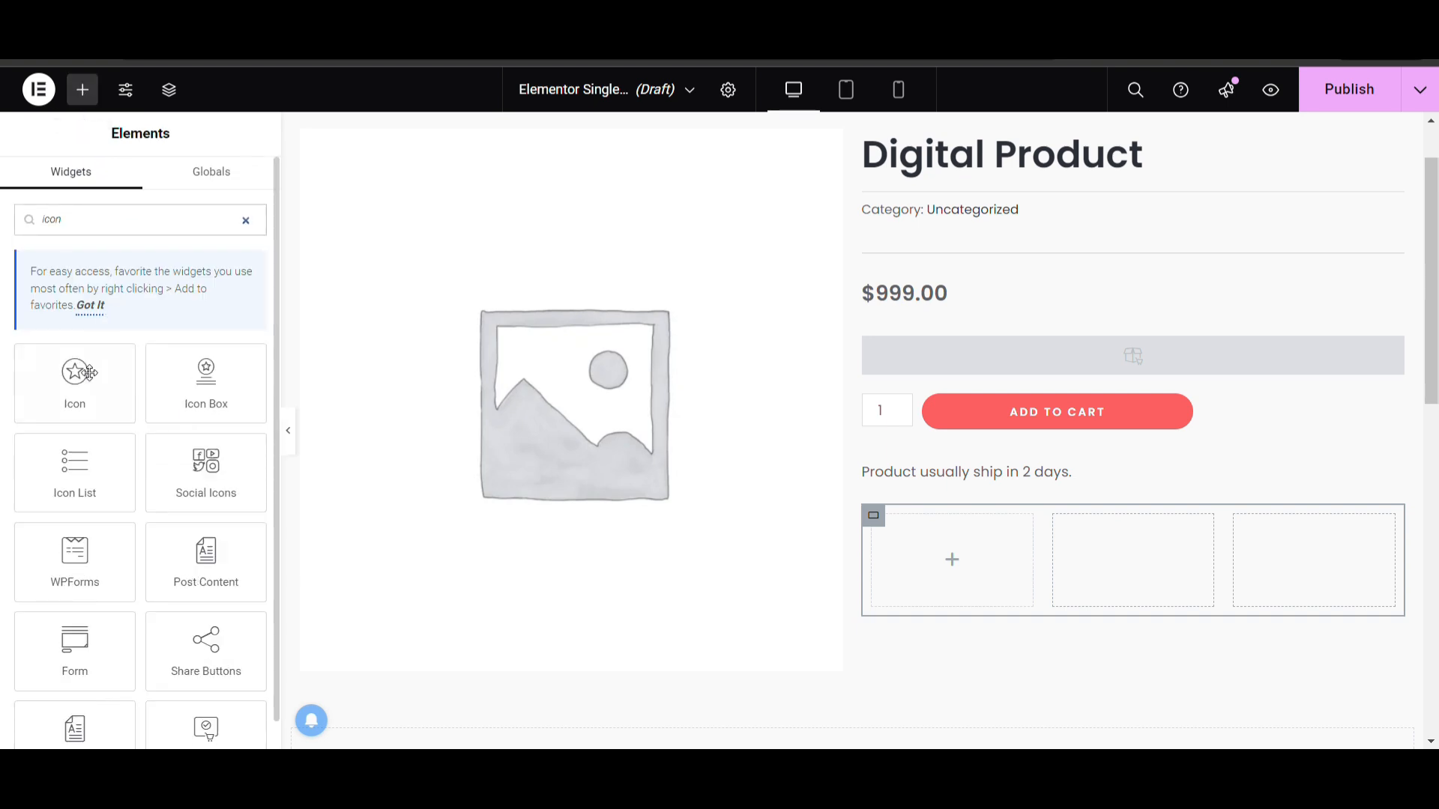
{"action": "left_click_drag", "start_coordinate": [204, 381], "coordinate": [959, 546]}
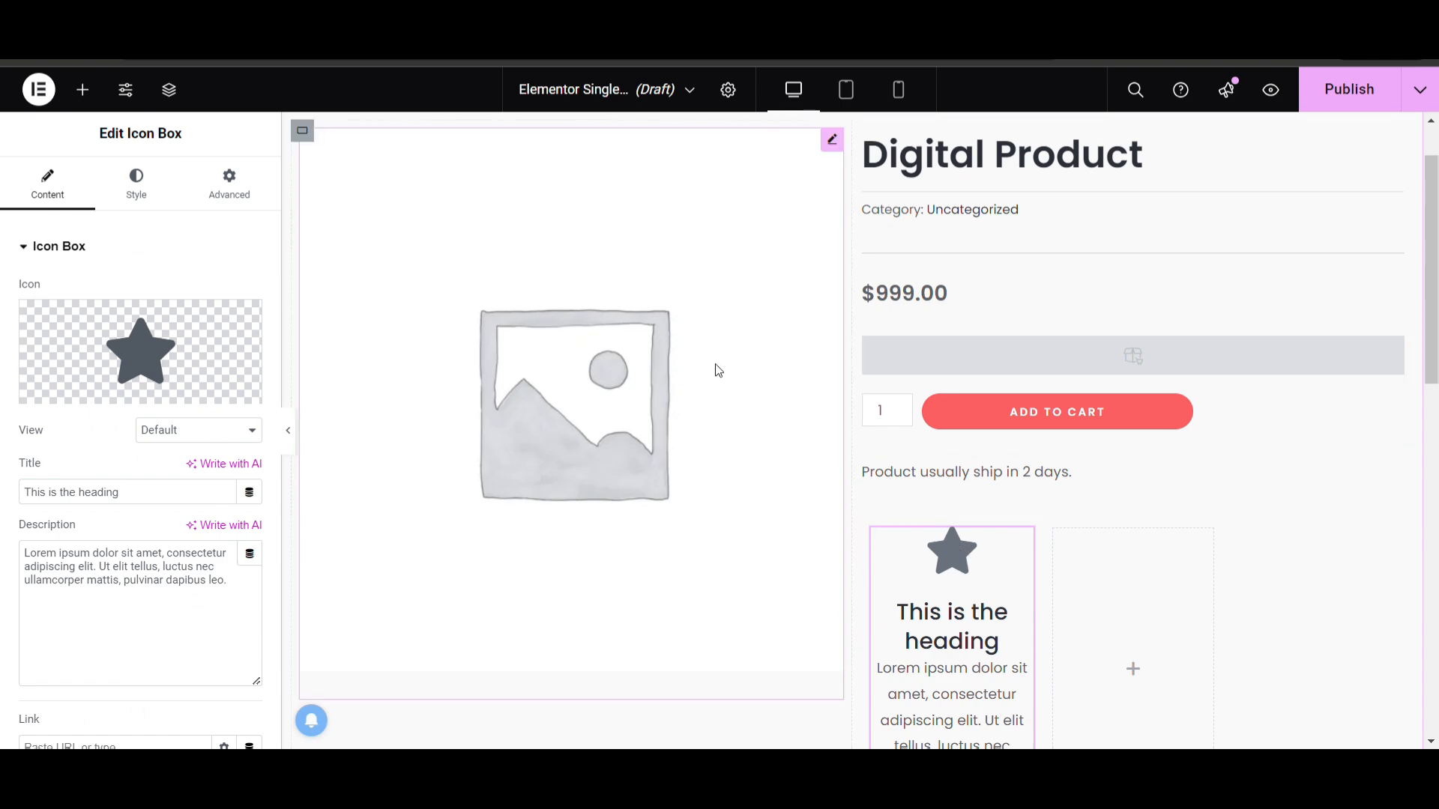
Open the Icon Box's icon library and filter it by "veh" for a vehicle icon
{"action": "left_click", "coordinate": [139, 352]}
{"action": "left_click", "coordinate": [534, 160]}
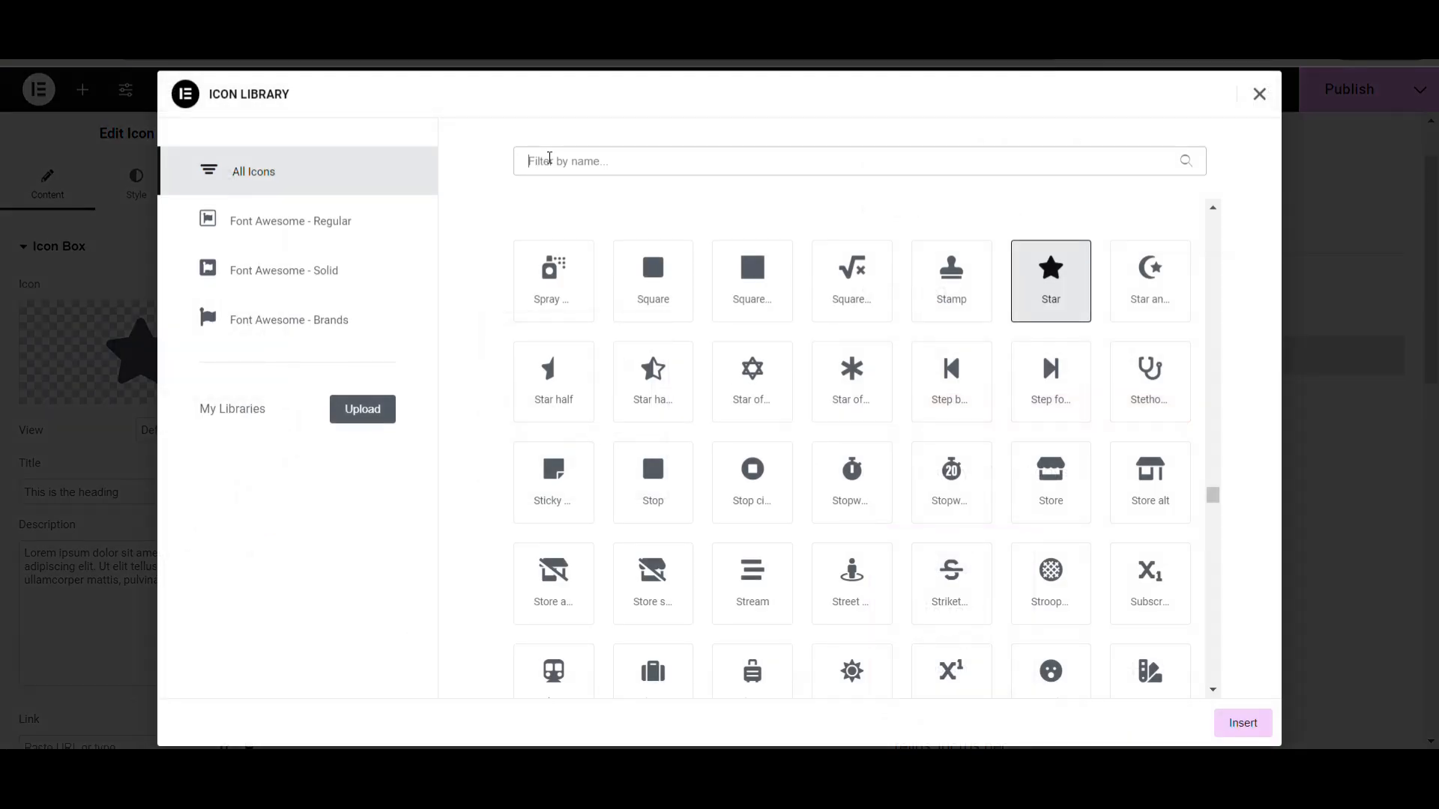
{"action": "type", "text": "veh"}
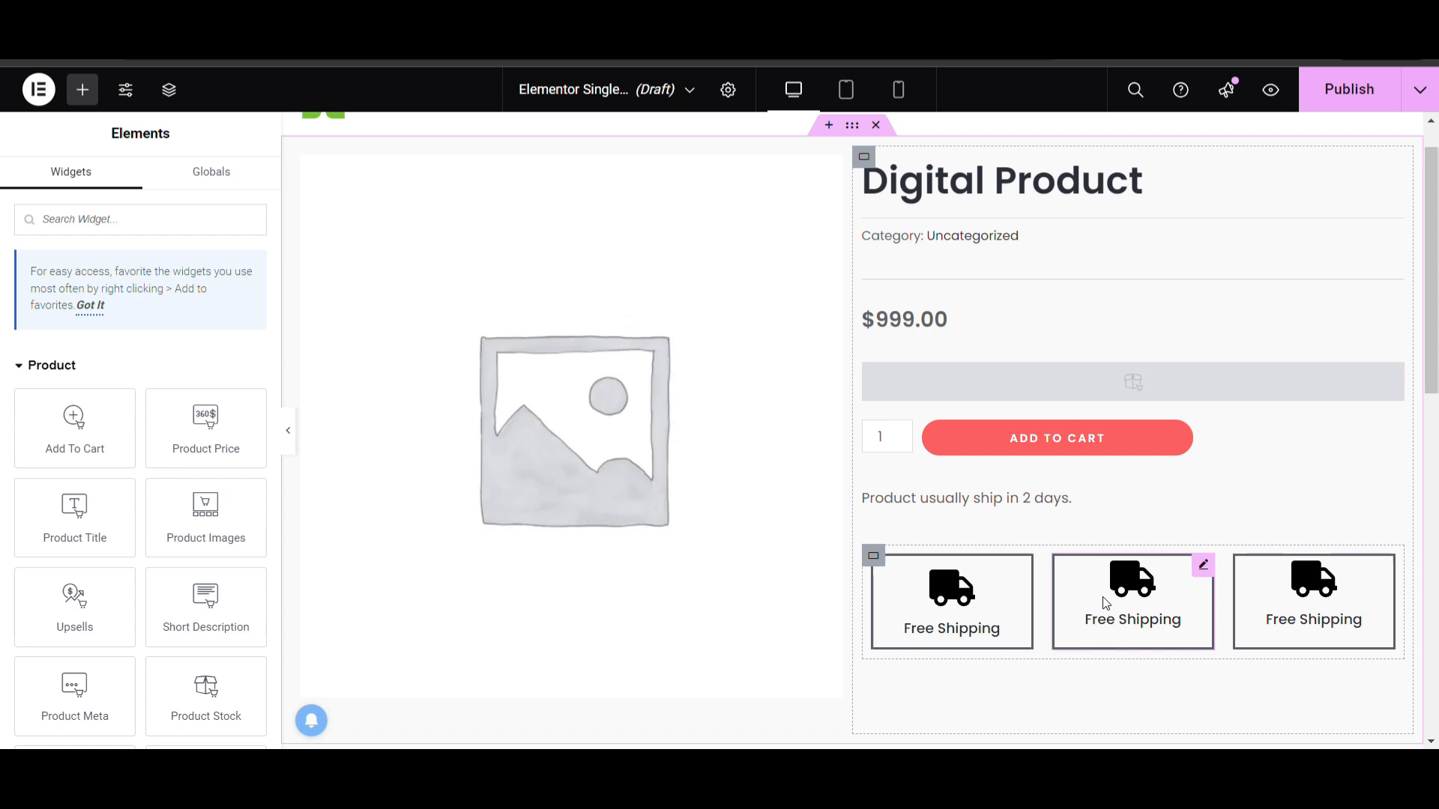
Place the Product Content widget in the empty container below the product image and Free Shipping boxes
{"action": "scroll", "coordinate": [1104, 603], "scroll_direction": "down", "scroll_amount": 3}
{"action": "scroll", "coordinate": [75, 495], "scroll_direction": "down", "scroll_amount": 5}
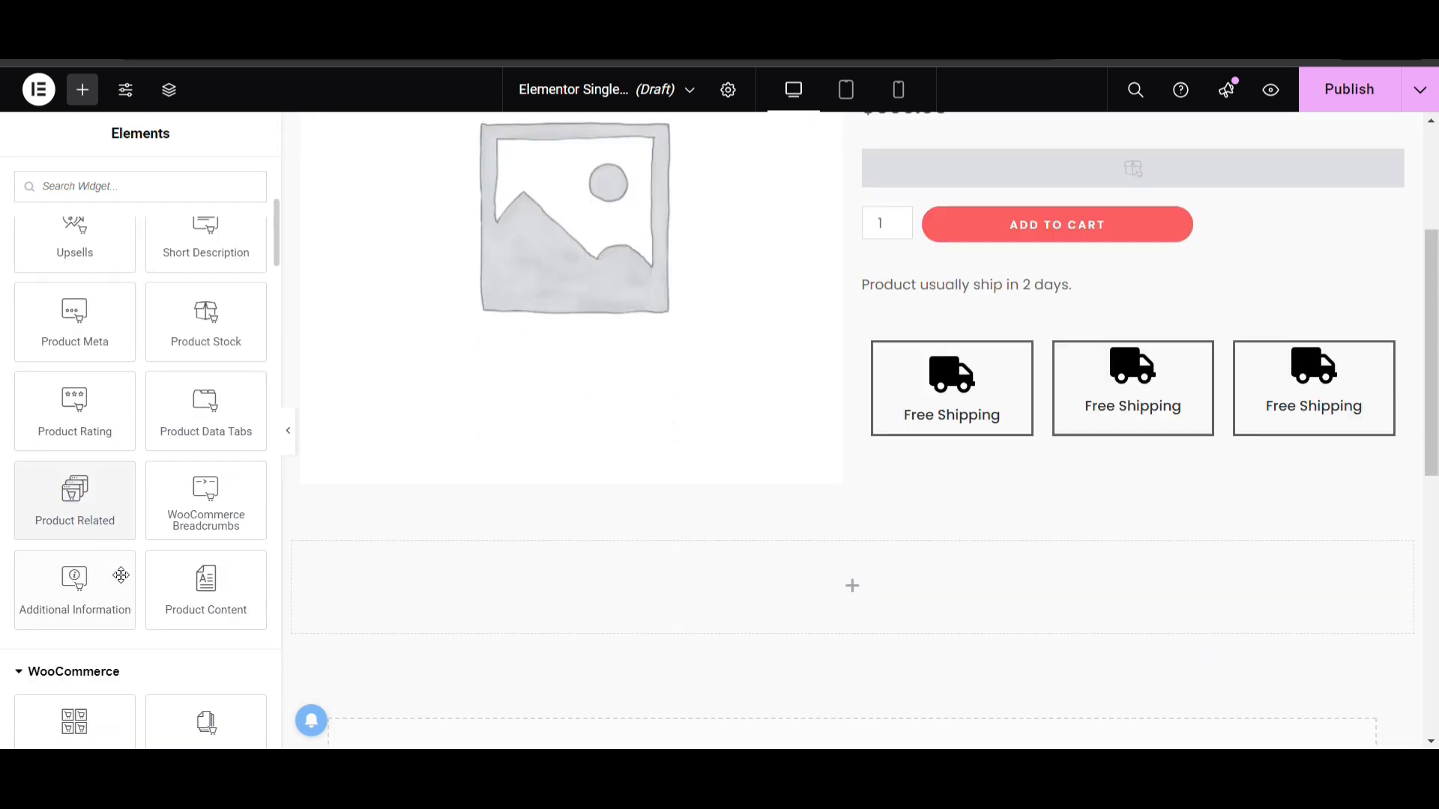
{"action": "left_click_drag", "start_coordinate": [208, 583], "coordinate": [533, 601]}
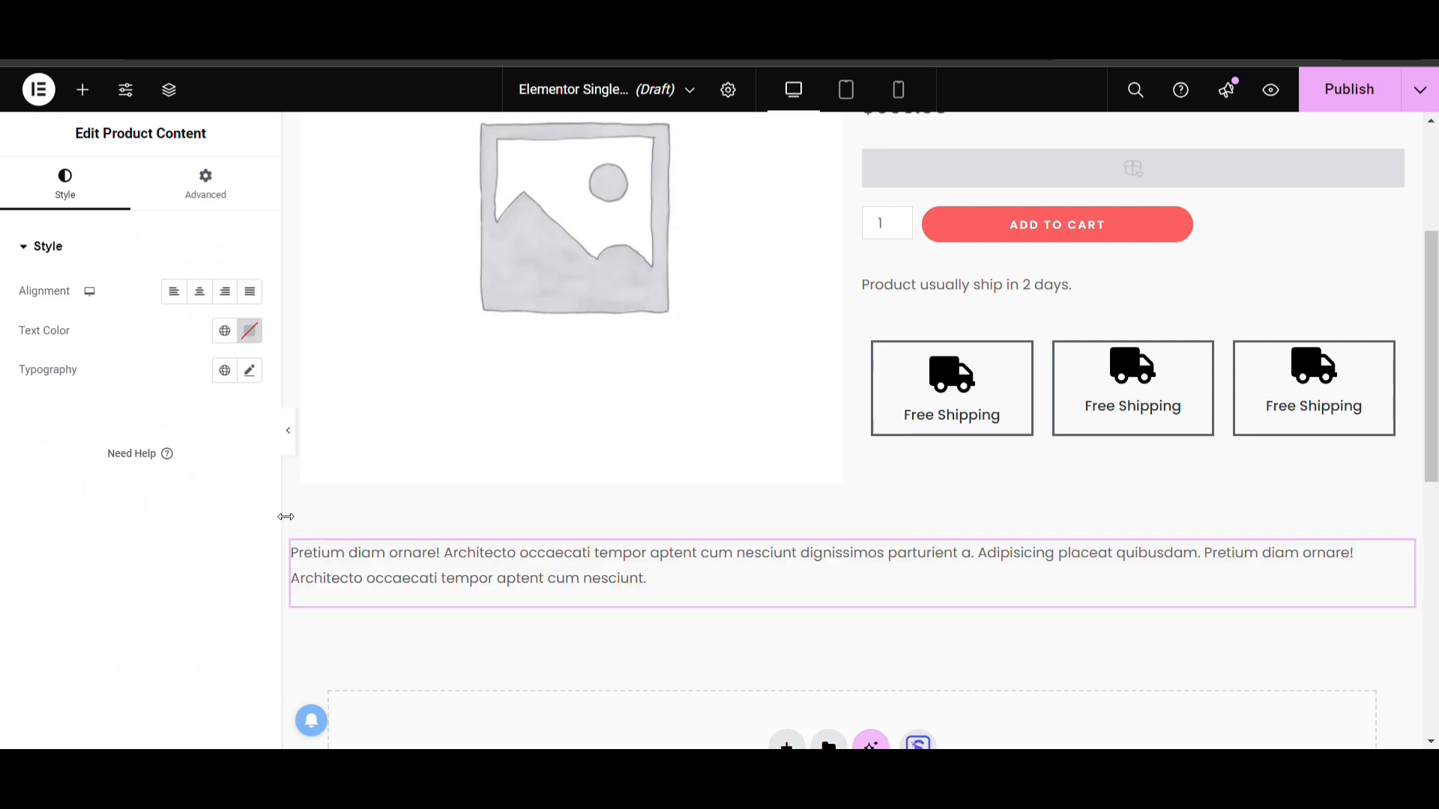
Place the Short Description widget between the divider and the product price
{"action": "scroll", "coordinate": [604, 523], "scroll_direction": "up", "scroll_amount": 3}
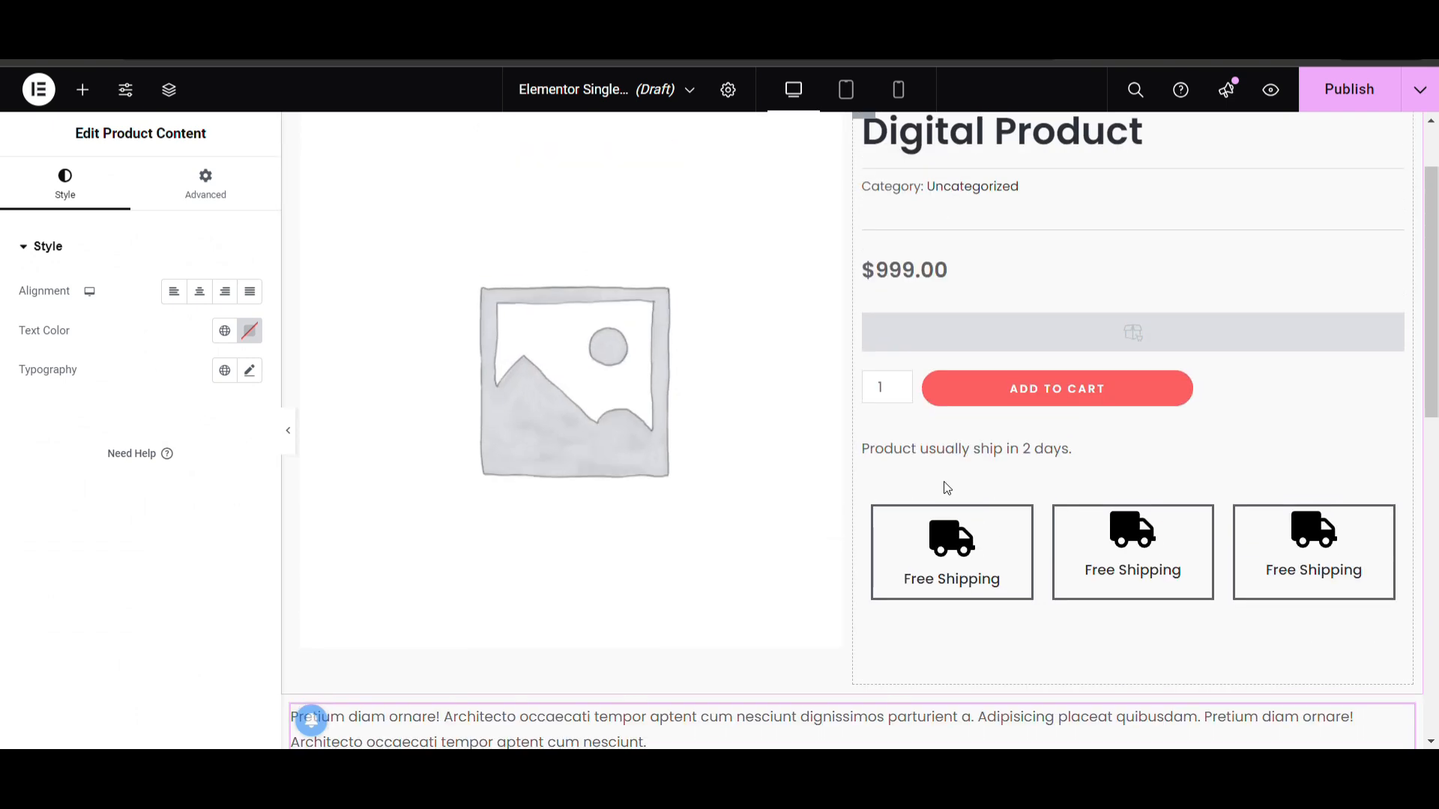
{"action": "left_click", "coordinate": [919, 283]}
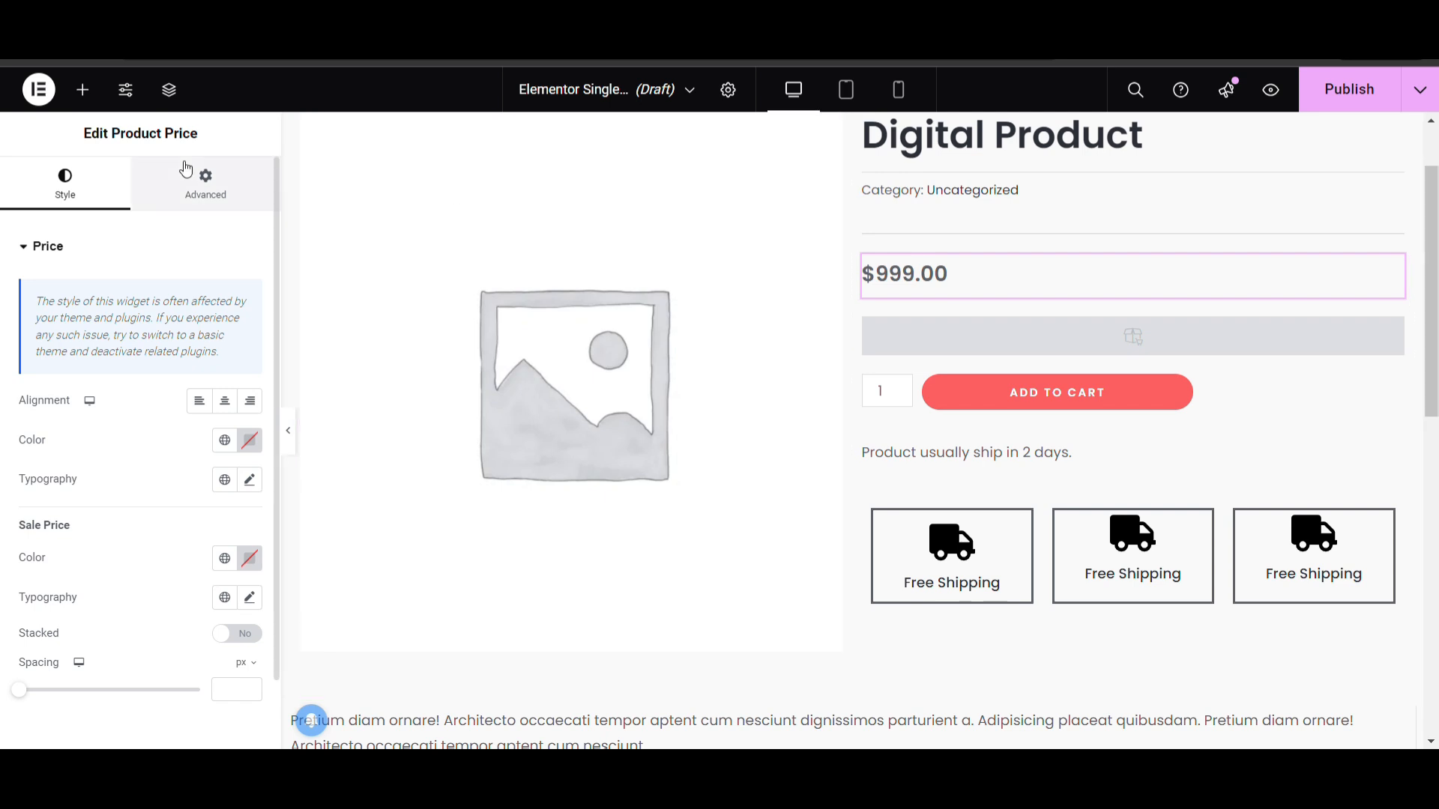
{"action": "left_click", "coordinate": [83, 86]}
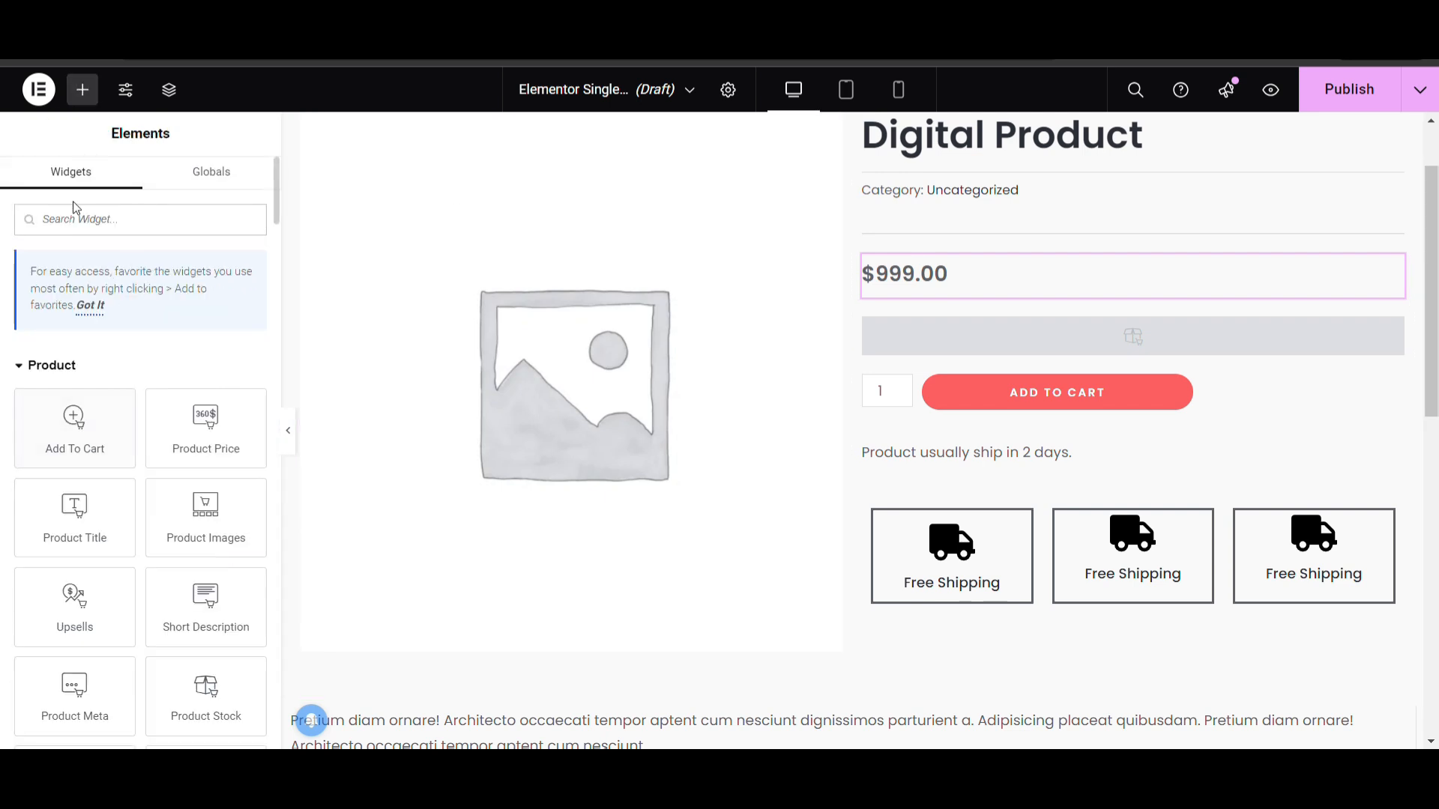
{"action": "scroll", "coordinate": [163, 567], "scroll_direction": "down", "scroll_amount": 1}
{"action": "left_click_drag", "start_coordinate": [202, 555], "coordinate": [1171, 238]}
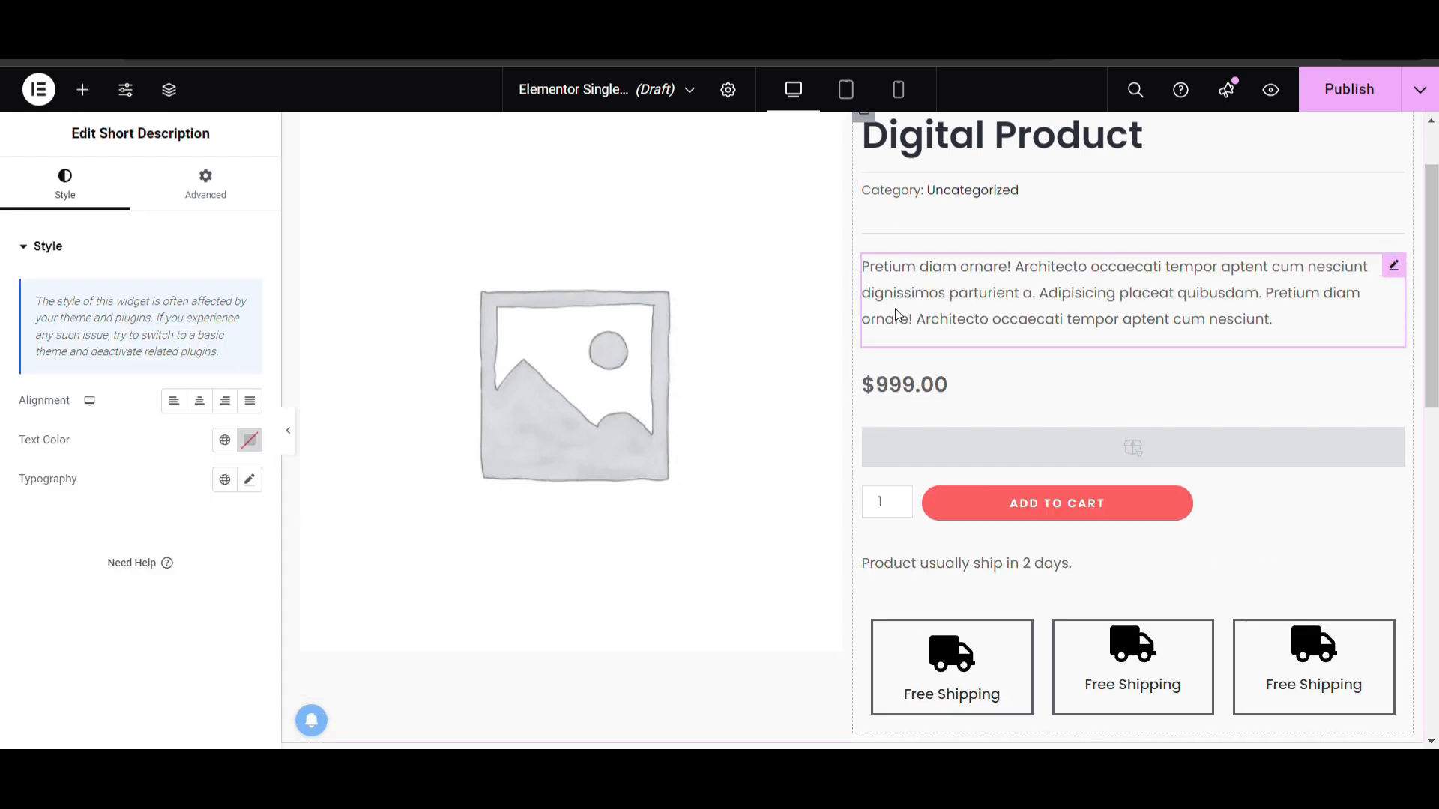
Search the widgets for "title" and place a Heading above the Product Content text
{"action": "scroll", "coordinate": [897, 316], "scroll_direction": "down", "scroll_amount": 1}
{"action": "scroll", "coordinate": [897, 315], "scroll_direction": "up", "scroll_amount": 1}
{"action": "scroll", "coordinate": [1020, 240], "scroll_direction": "up", "scroll_amount": 1}
{"action": "scroll", "coordinate": [951, 417], "scroll_direction": "down", "scroll_amount": 3}
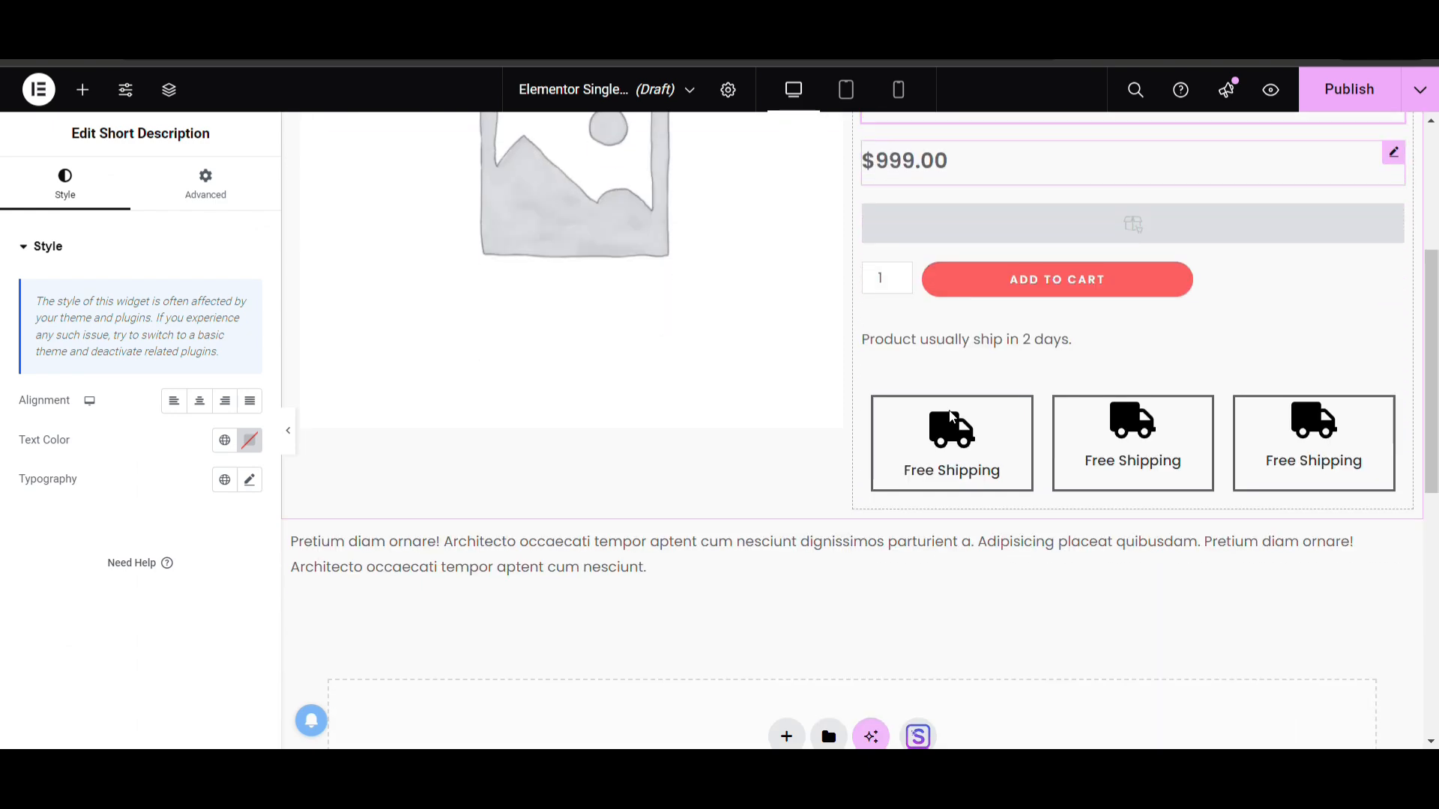
{"action": "scroll", "coordinate": [950, 417], "scroll_direction": "down", "scroll_amount": 2}
{"action": "left_click", "coordinate": [493, 421]}
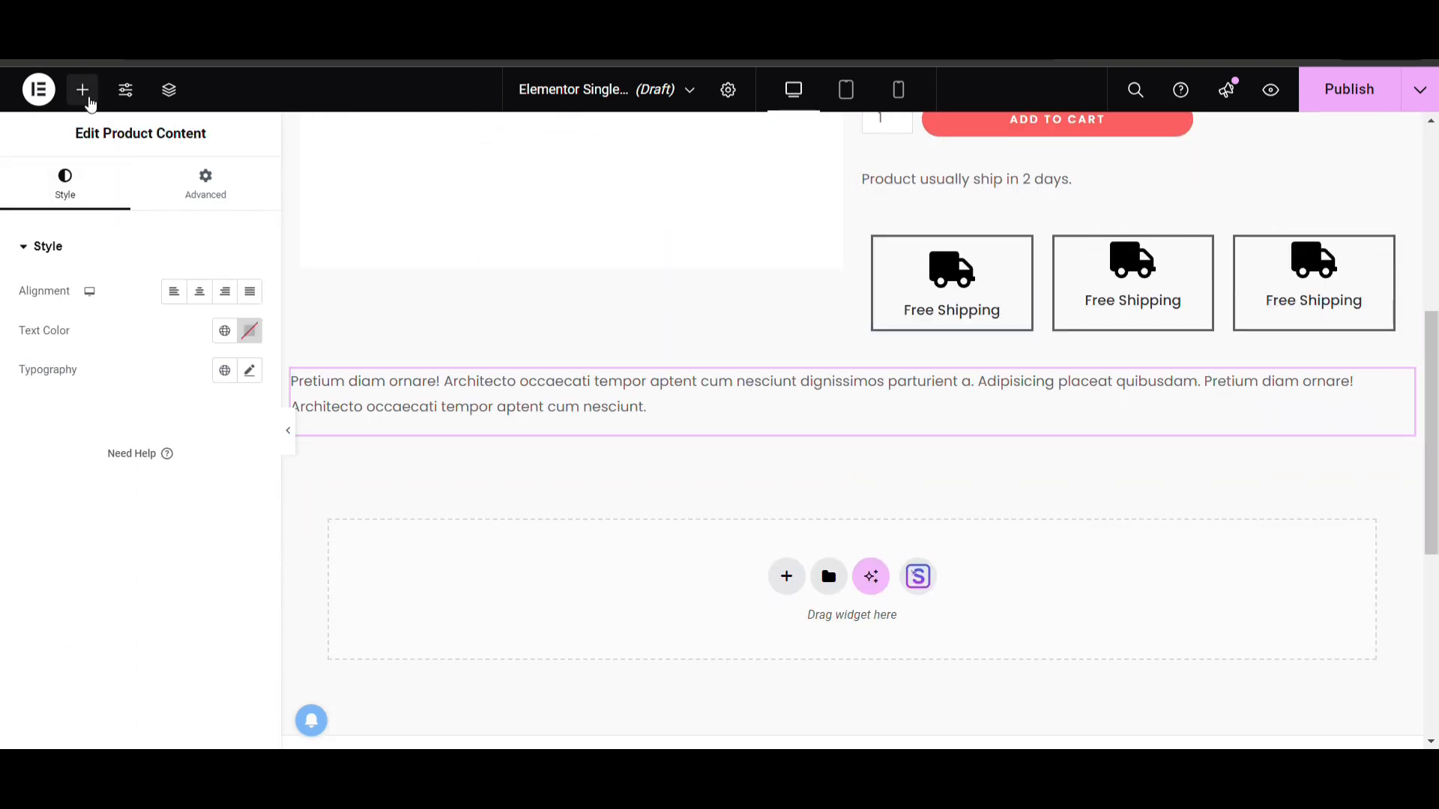
{"action": "left_click", "coordinate": [83, 90]}
{"action": "scroll", "coordinate": [91, 419], "scroll_direction": "down", "scroll_amount": 5}
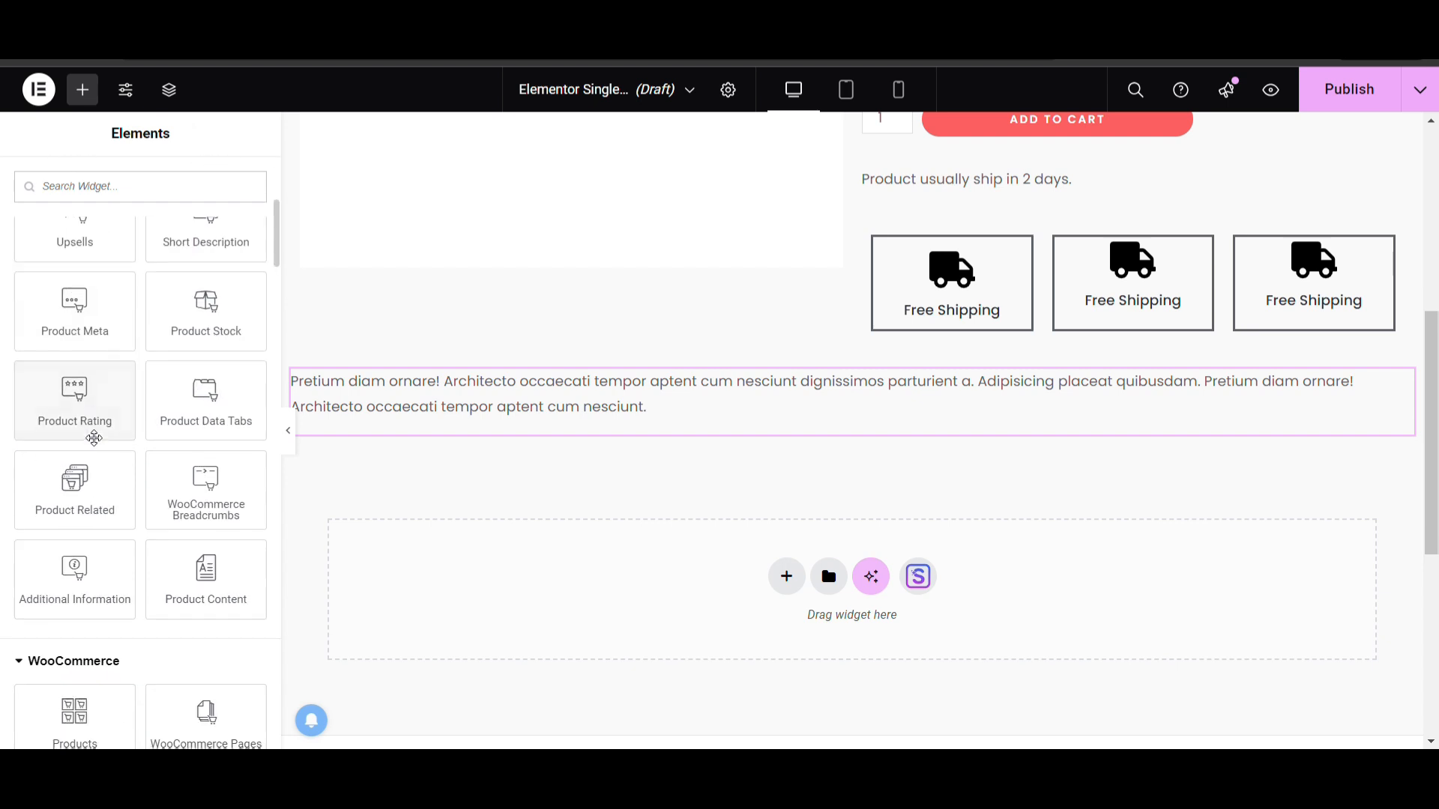
{"action": "left_click", "coordinate": [87, 198]}
{"action": "type", "text": "titl"}
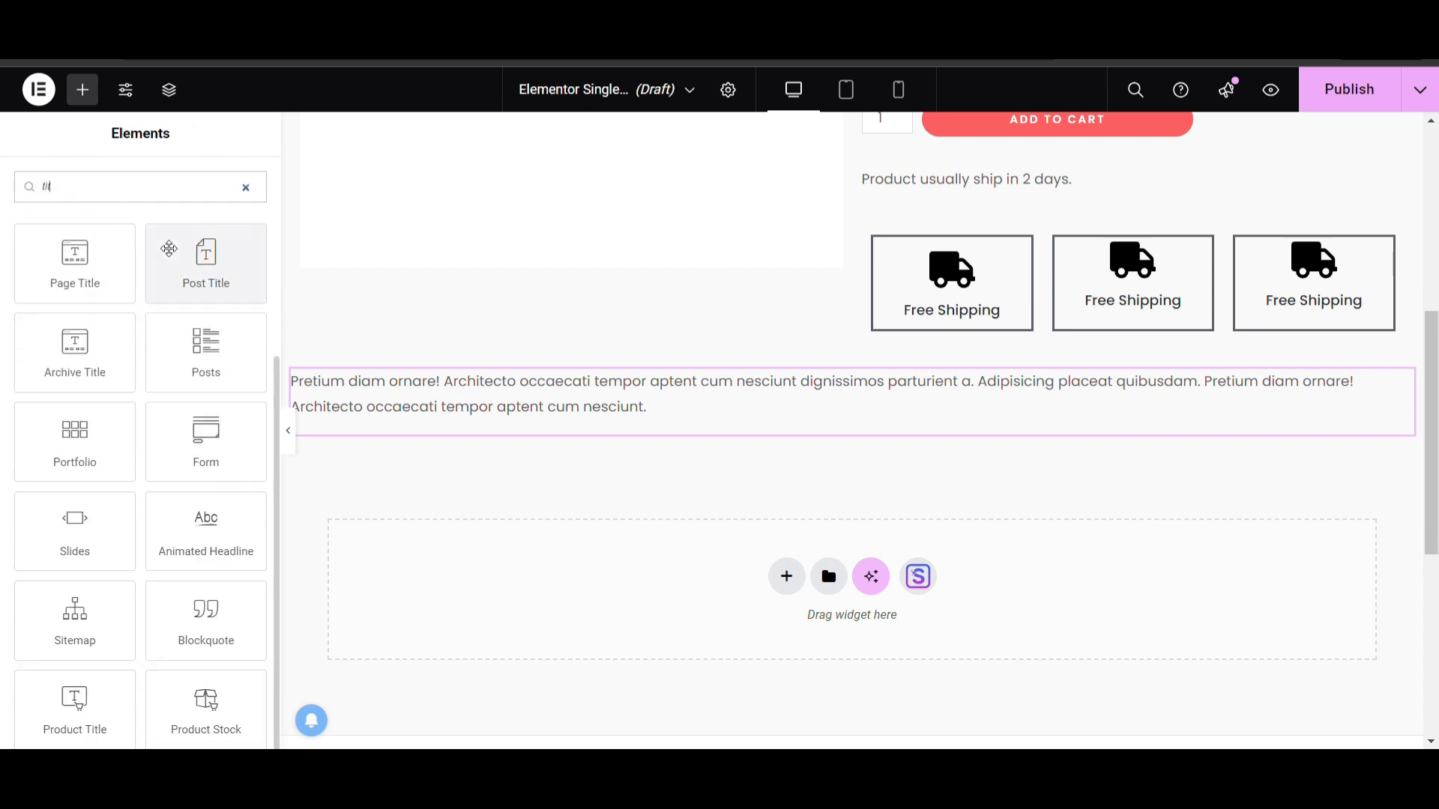
{"action": "type", "text": "e"}
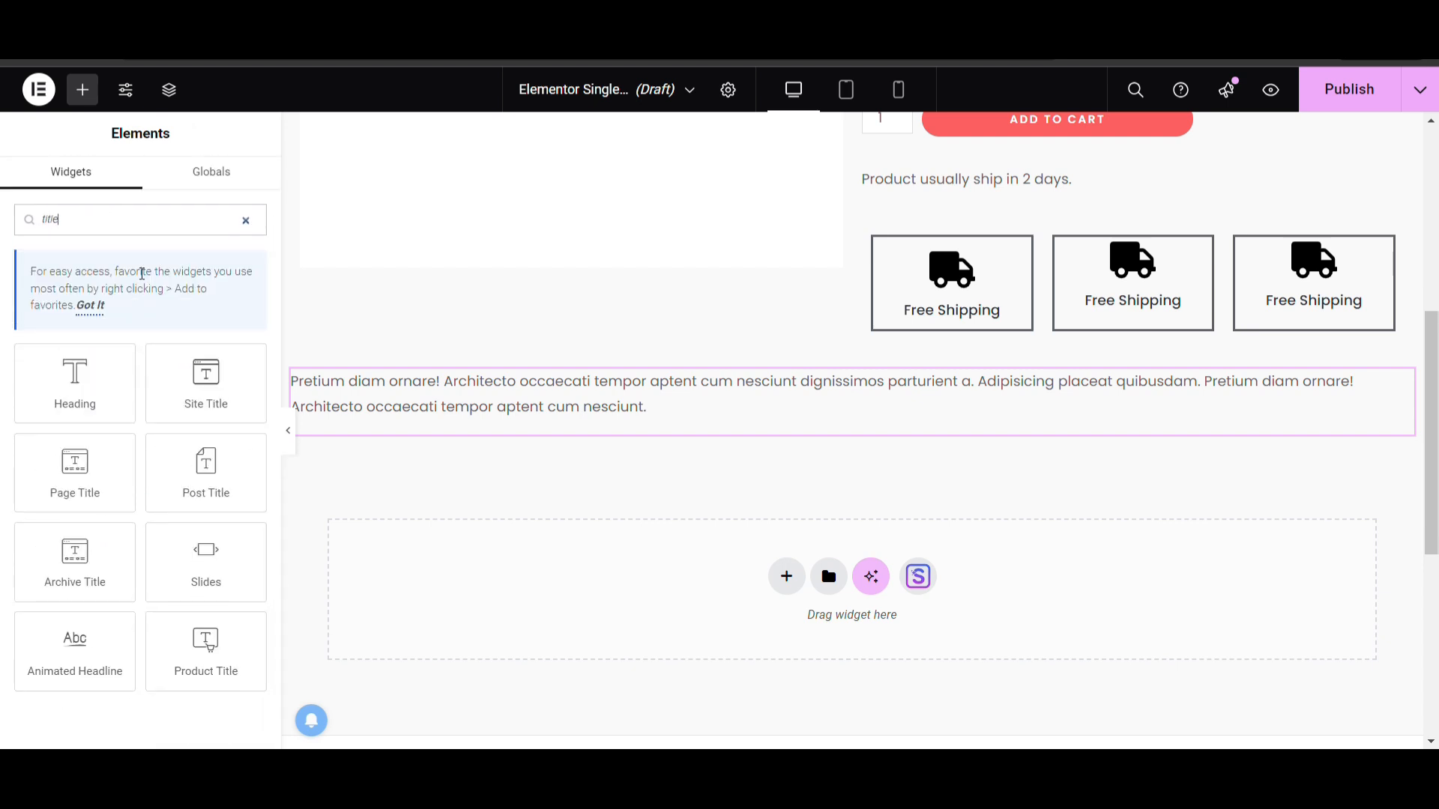
{"action": "left_click_drag", "start_coordinate": [83, 398], "coordinate": [411, 381]}
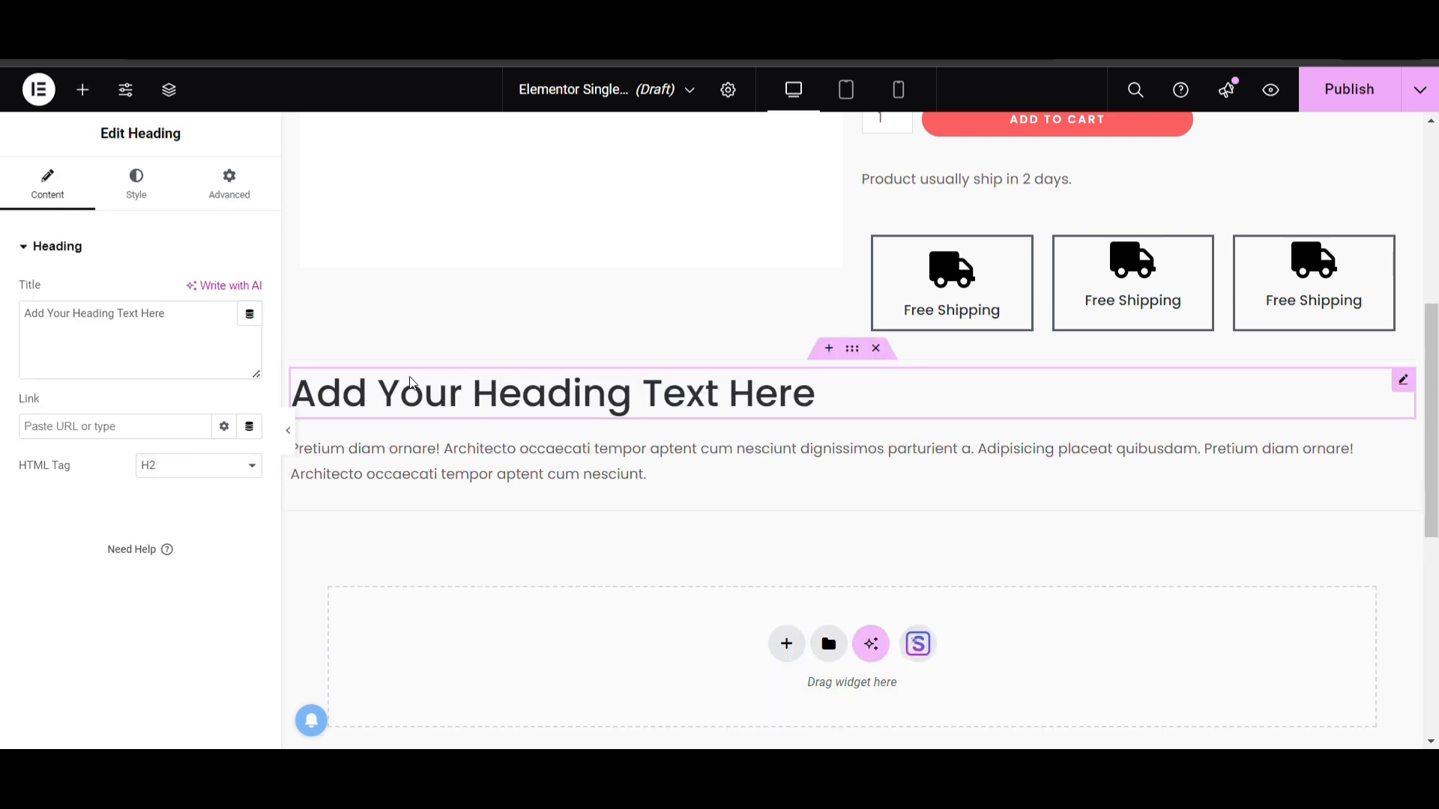
Replace the new heading's placeholder title with "Description"
{"action": "left_click", "coordinate": [198, 344]}
{"action": "key", "text": "ctrl+a"}
{"action": "key", "text": "BackSpace"}
{"action": "type", "text": "Desc"}
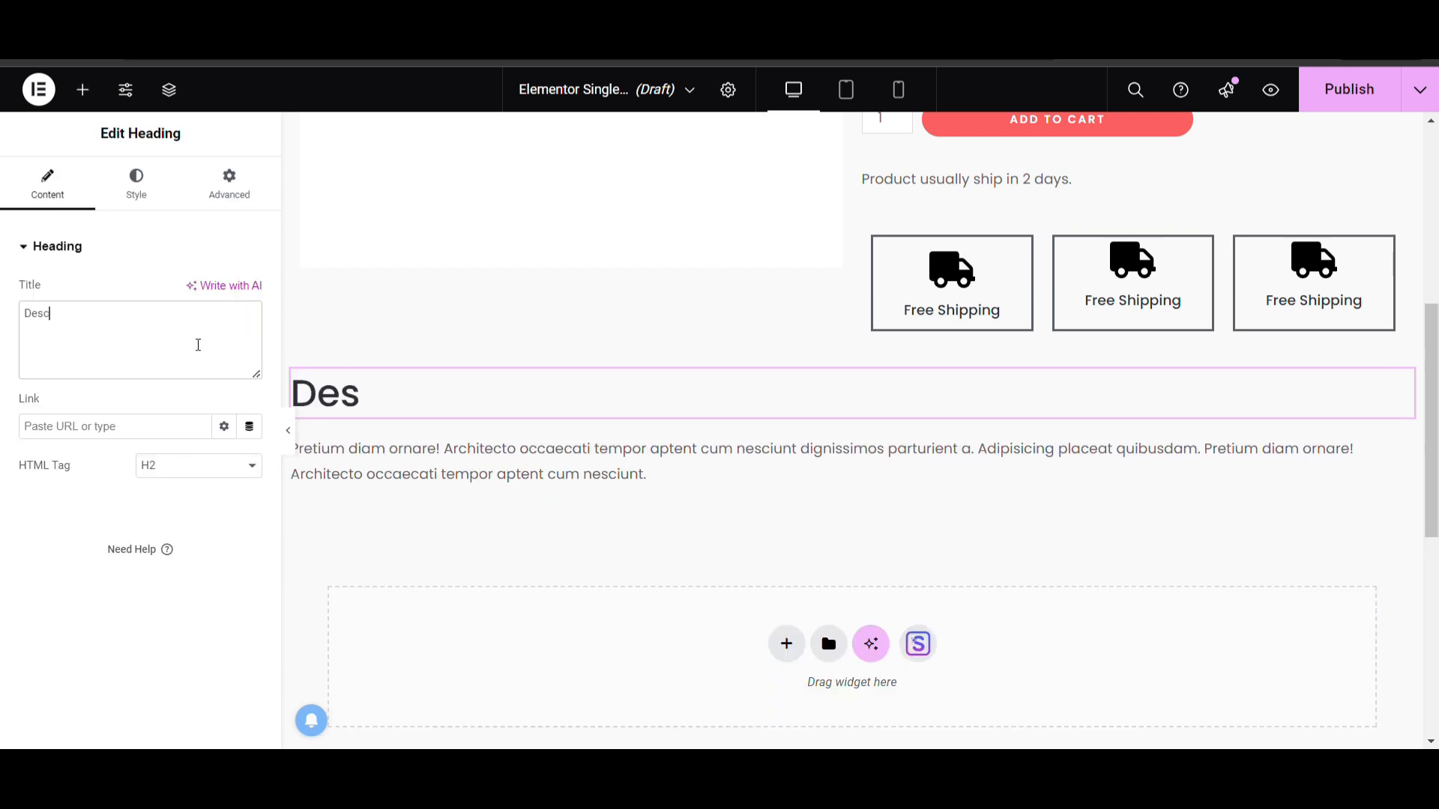
{"action": "type", "text": "ription"}
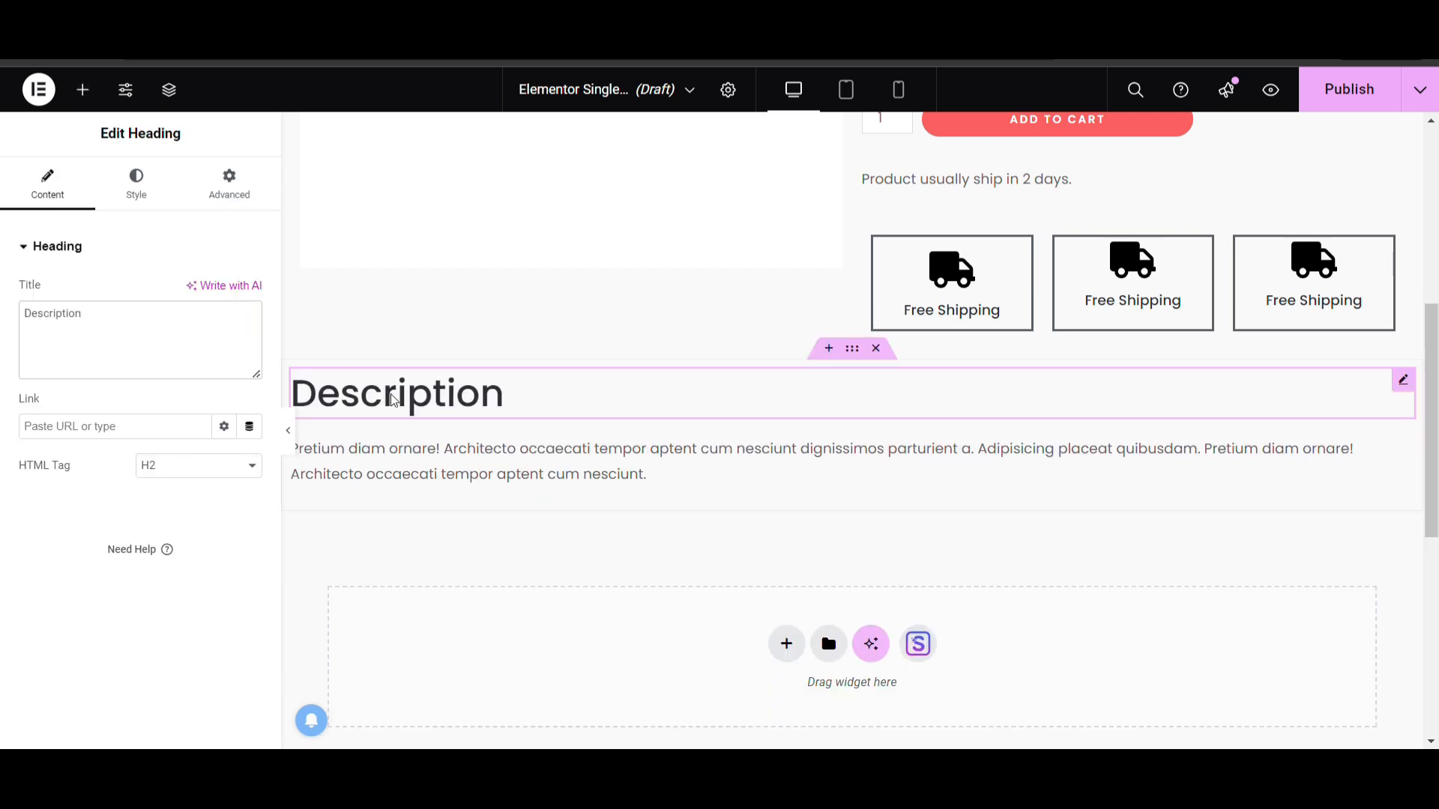
Place the WooCommerce Products widget in the empty container below the description section
{"action": "left_click", "coordinate": [829, 349]}
{"action": "scroll", "coordinate": [88, 491], "scroll_direction": "down", "scroll_amount": 2}
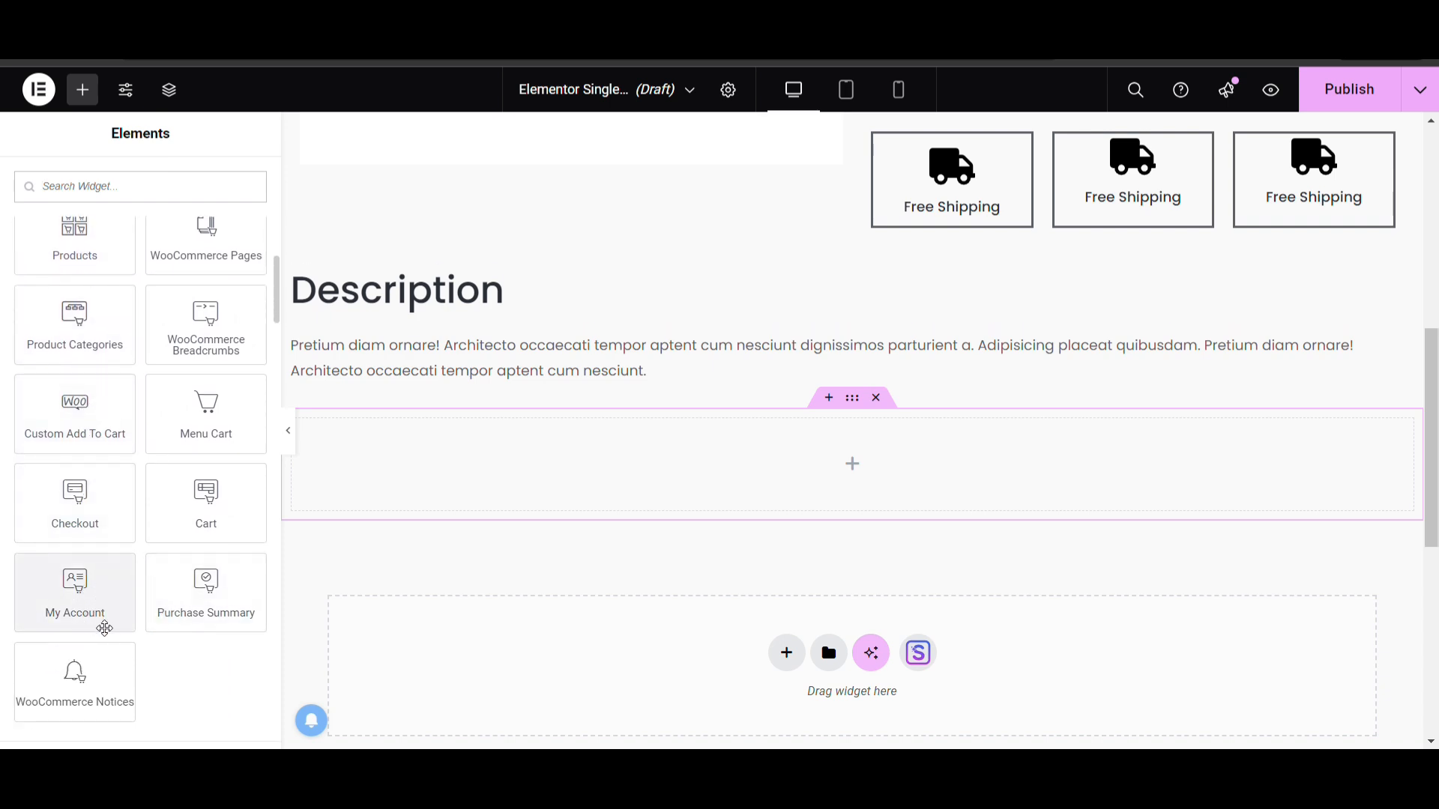
{"action": "scroll", "coordinate": [142, 455], "scroll_direction": "up", "scroll_amount": 1}
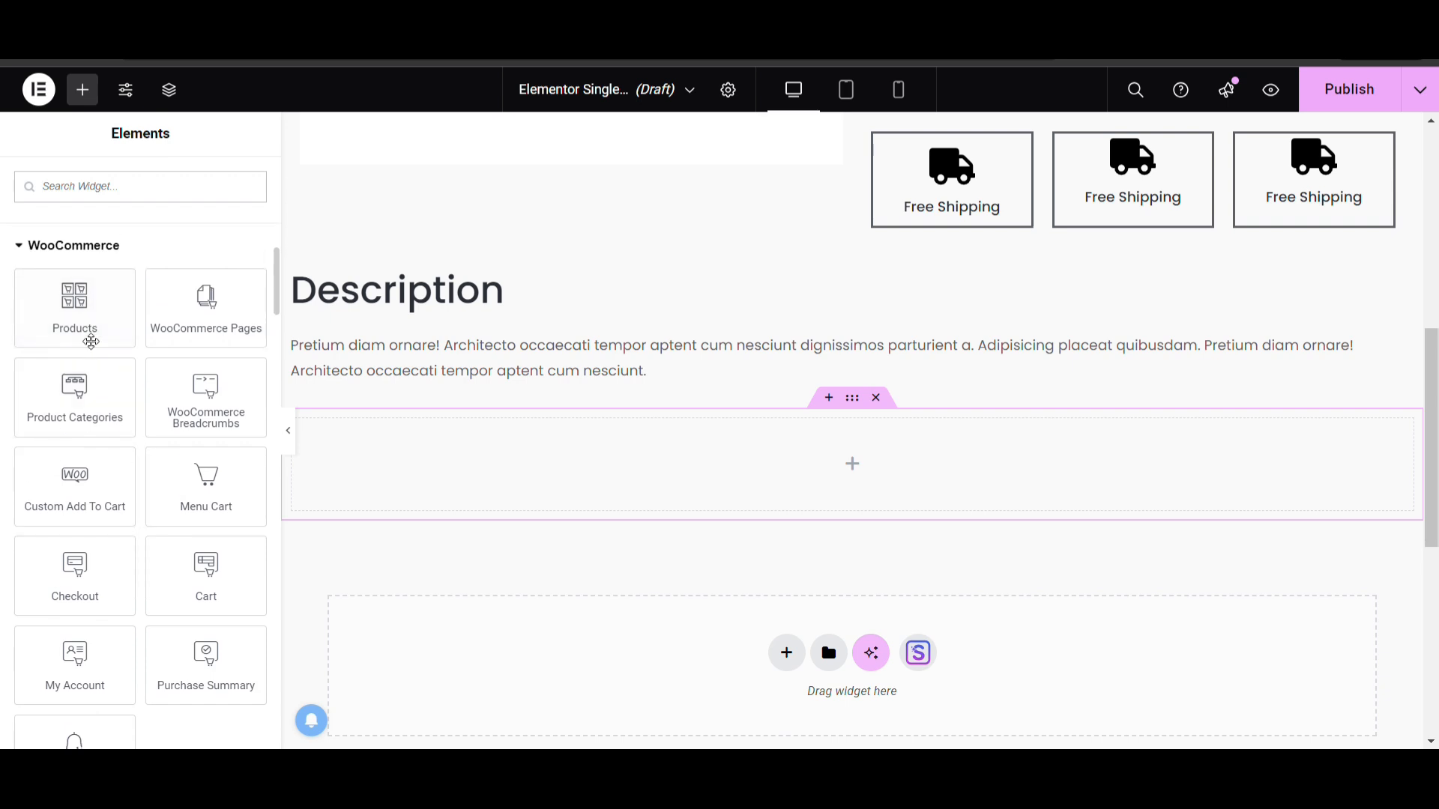
{"action": "left_click_drag", "start_coordinate": [87, 334], "coordinate": [480, 480]}
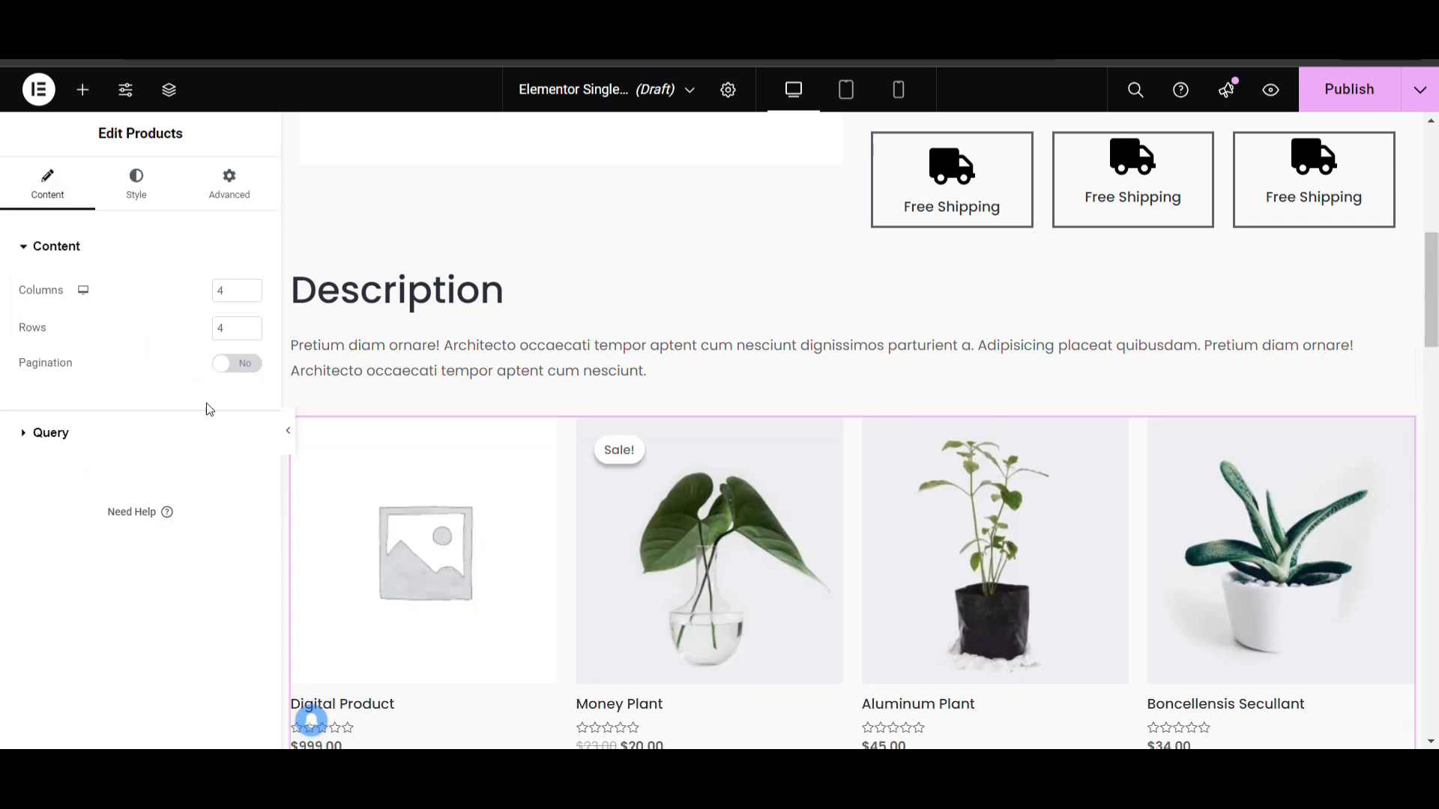
Try Related Products, Upsells and Cross-Sells as the Products widget's query source
{"action": "left_click", "coordinate": [130, 444]}
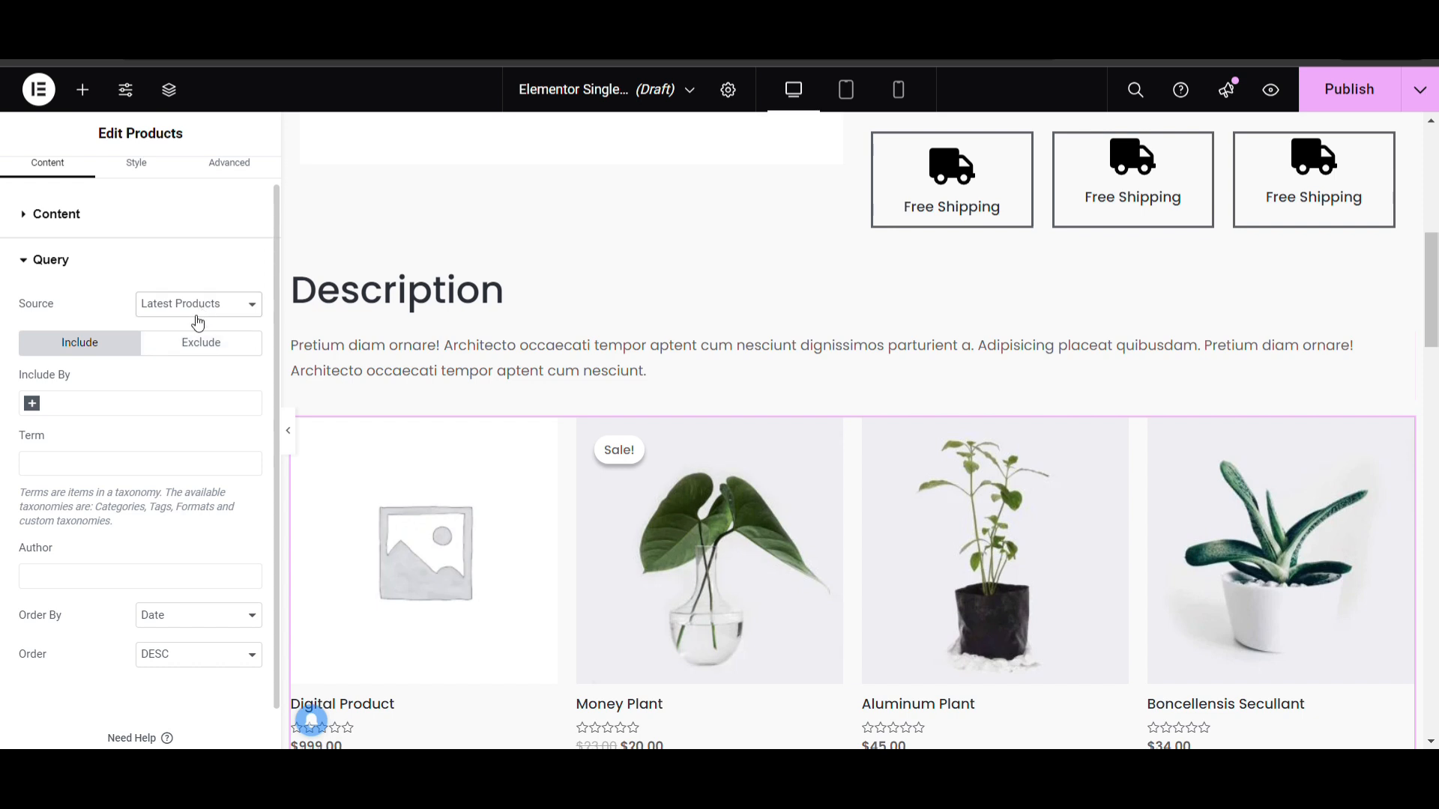
{"action": "left_click", "coordinate": [182, 445]}
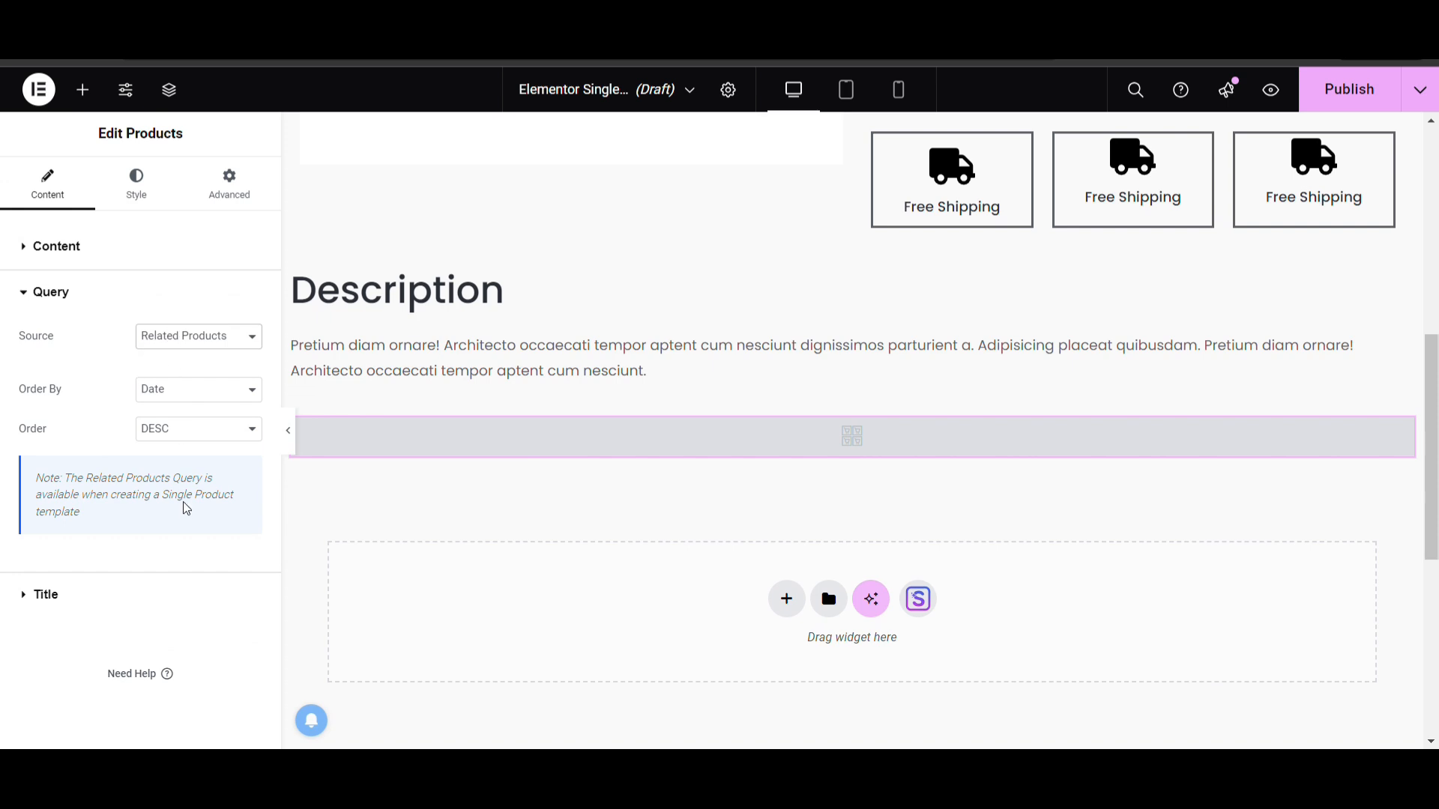
{"action": "left_click", "coordinate": [187, 337]}
{"action": "left_click", "coordinate": [187, 357]}
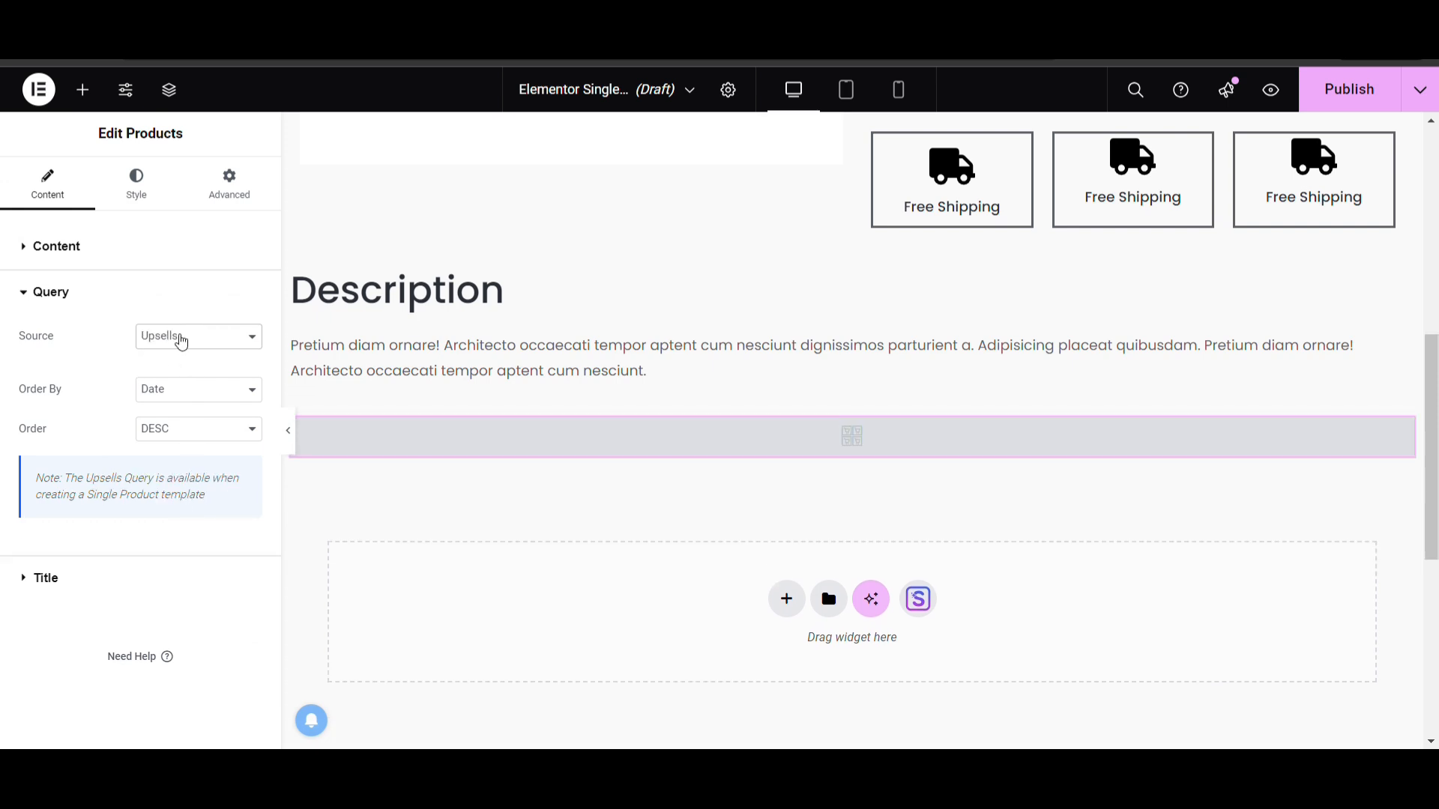
{"action": "left_click", "coordinate": [188, 518]}
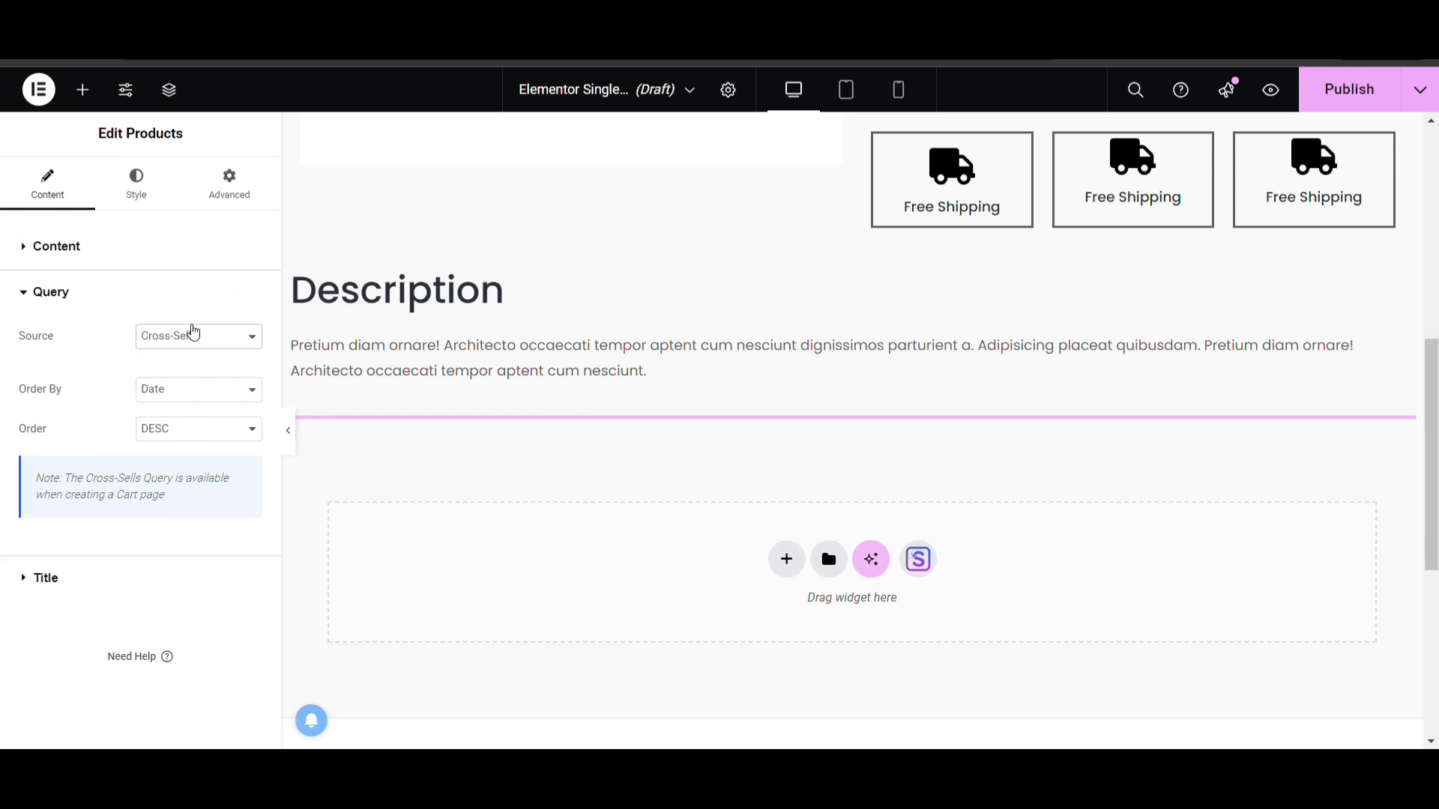
Set the Products widget's query source to Featured and review the resulting product grid
{"action": "left_click", "coordinate": [181, 439]}
{"action": "scroll", "coordinate": [438, 491], "scroll_direction": "down", "scroll_amount": 2}
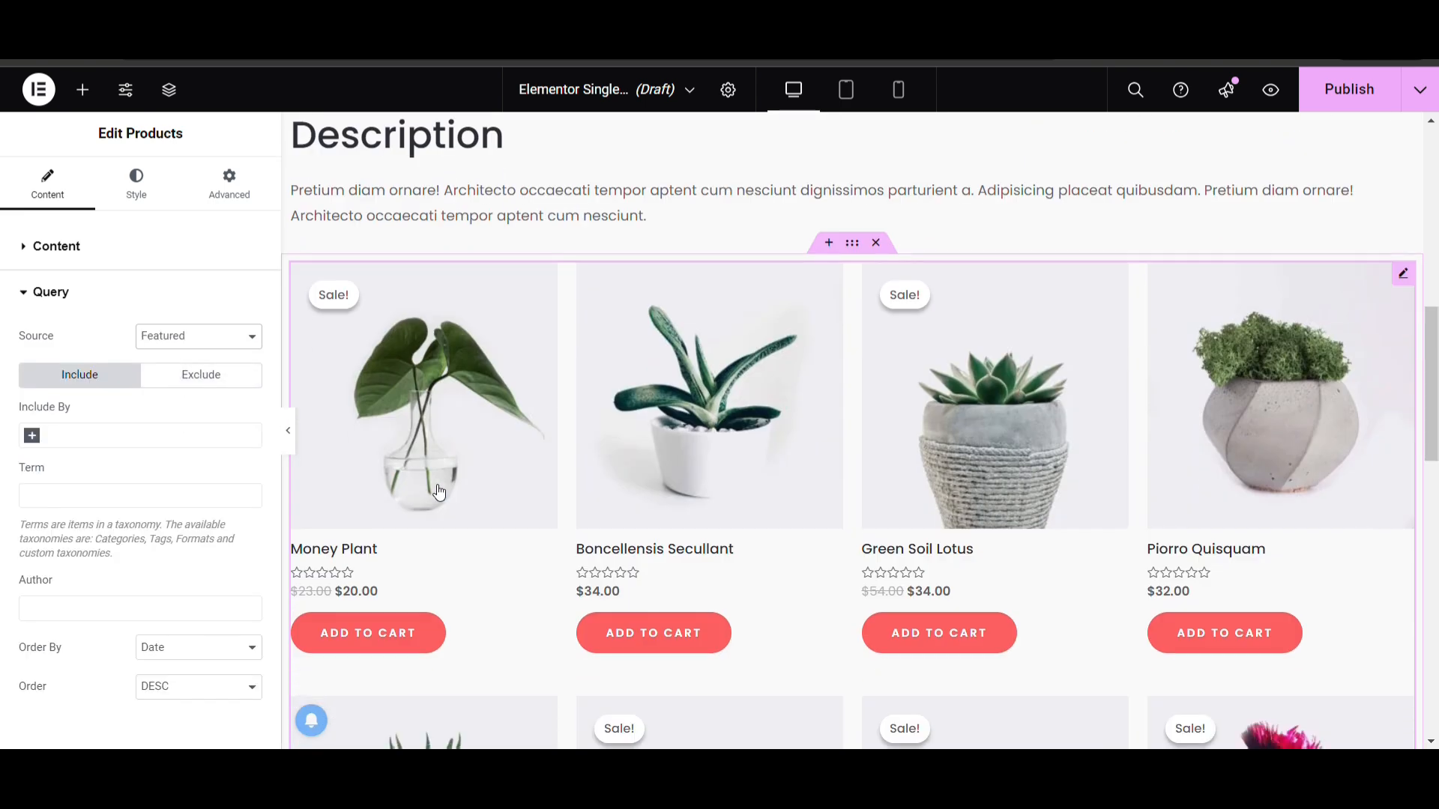
{"action": "scroll", "coordinate": [439, 491], "scroll_direction": "down", "scroll_amount": 4}
{"action": "scroll", "coordinate": [45, 585], "scroll_direction": "down", "scroll_amount": 1}
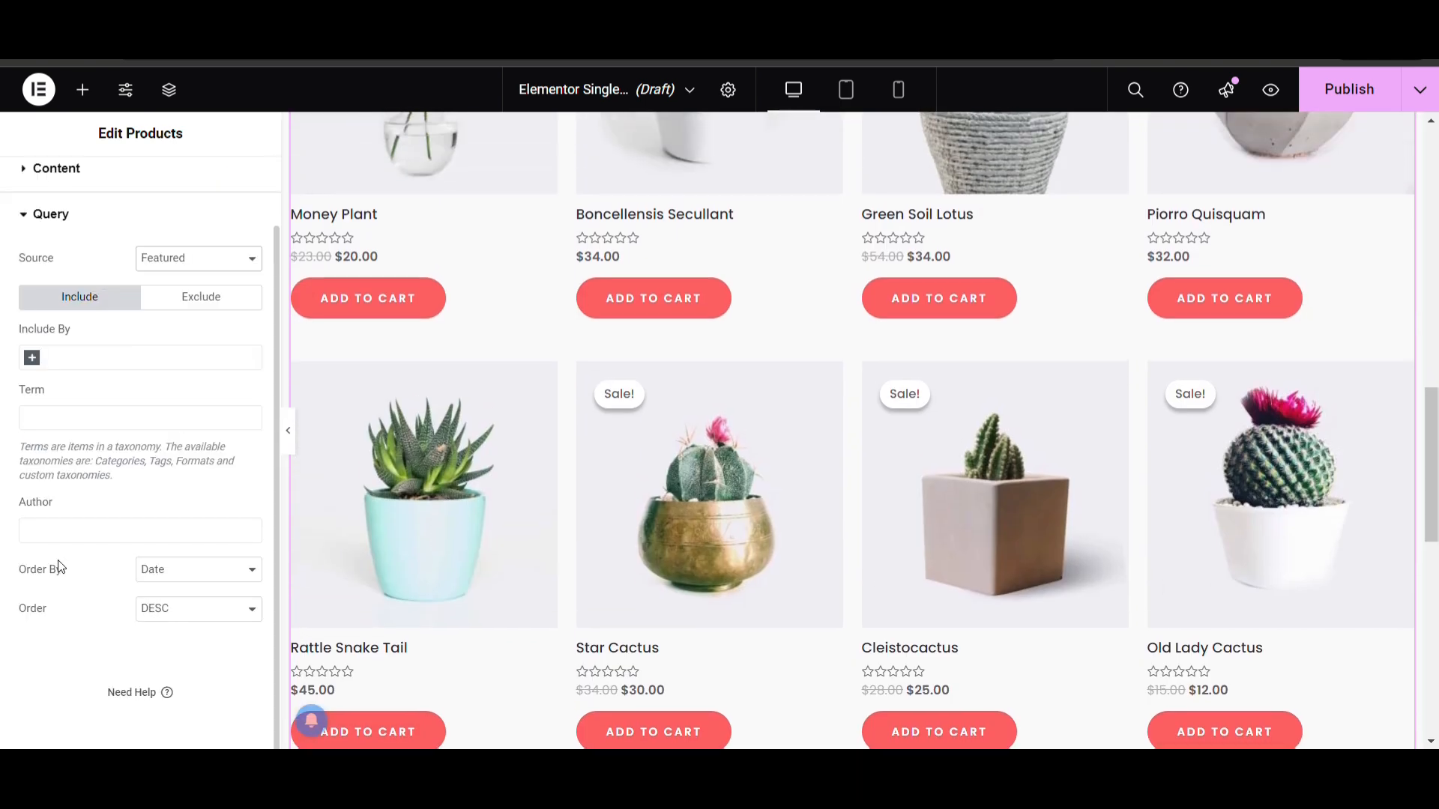
Set the Products widget to display 1 row
{"action": "scroll", "coordinate": [130, 526], "scroll_direction": "up", "scroll_amount": 1}
{"action": "left_click", "coordinate": [125, 268]}
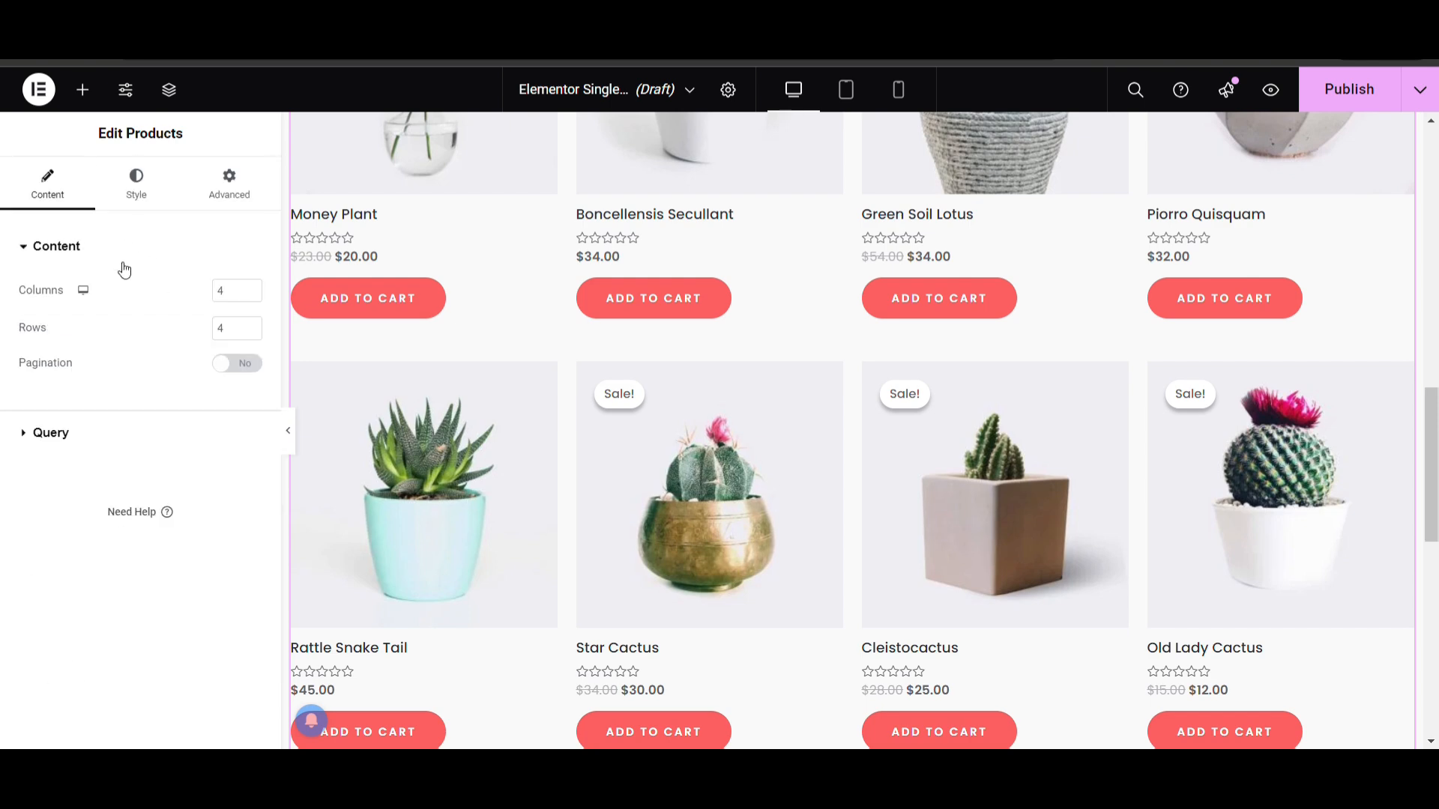
{"action": "double_click", "coordinate": [246, 335]}
{"action": "type", "text": "1"}
{"action": "scroll", "coordinate": [598, 405], "scroll_direction": "up", "scroll_amount": 3}
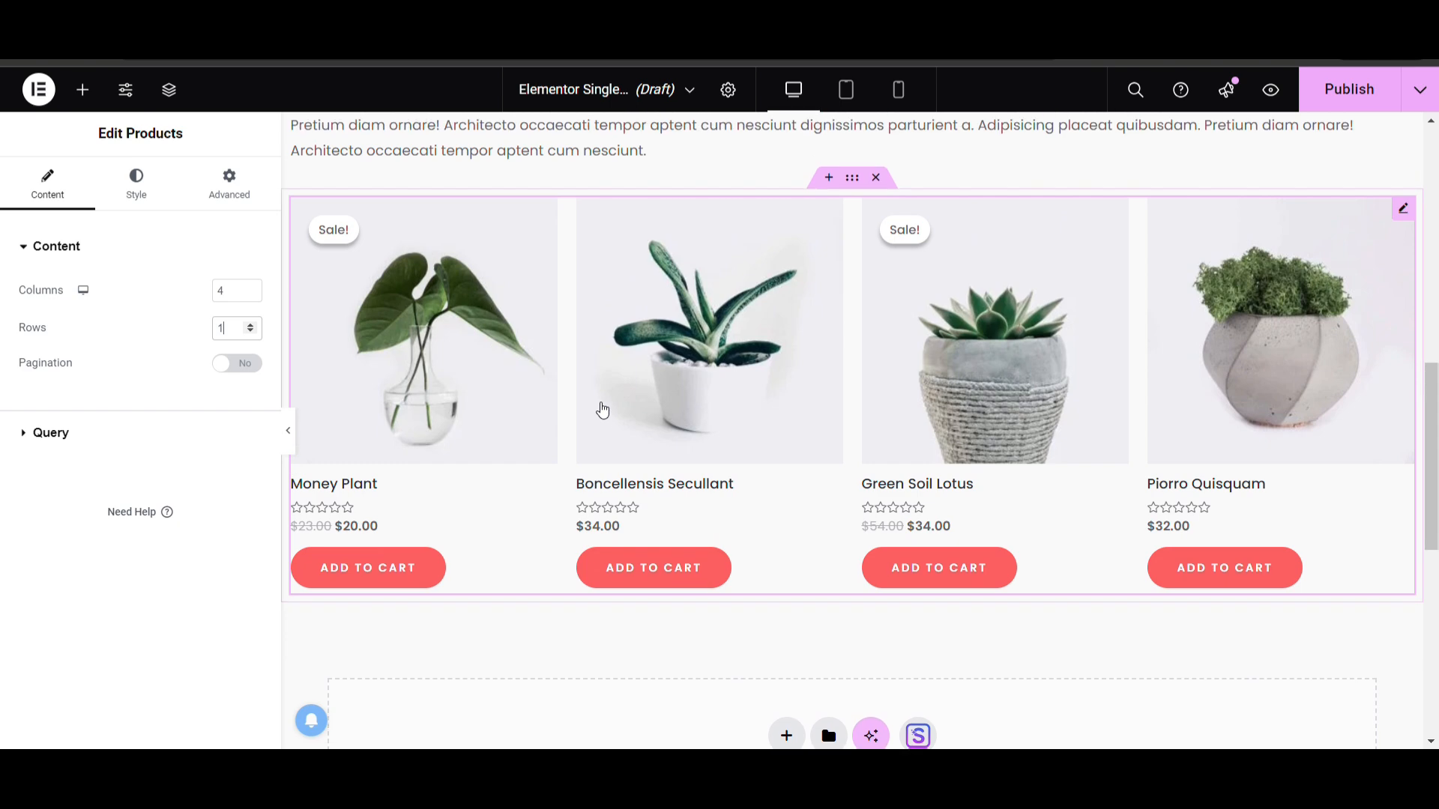
Search the widgets for a title element and place a Heading widget between the description text and the products grid
{"action": "scroll", "coordinate": [923, 379], "scroll_direction": "up", "scroll_amount": 5}
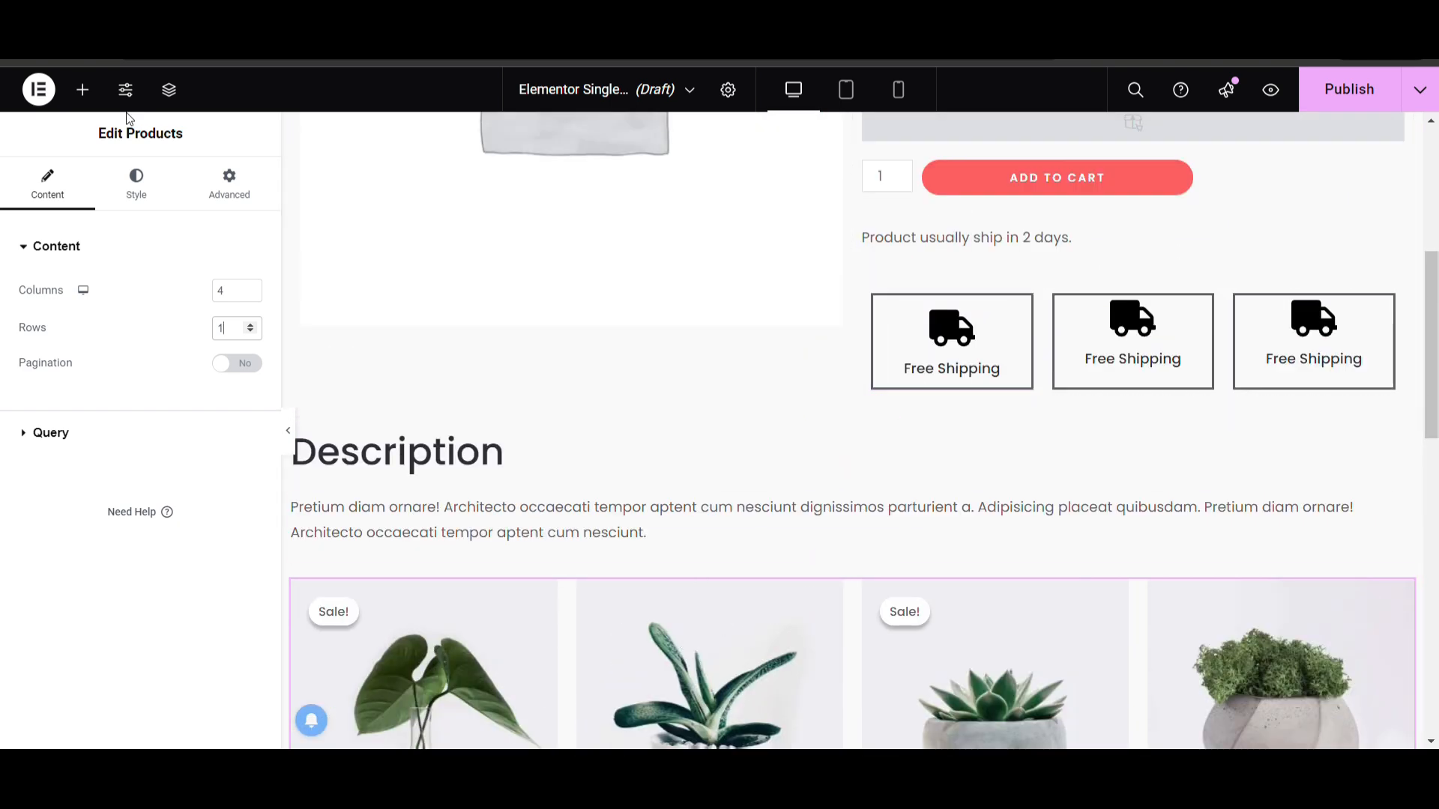
{"action": "left_click", "coordinate": [81, 92]}
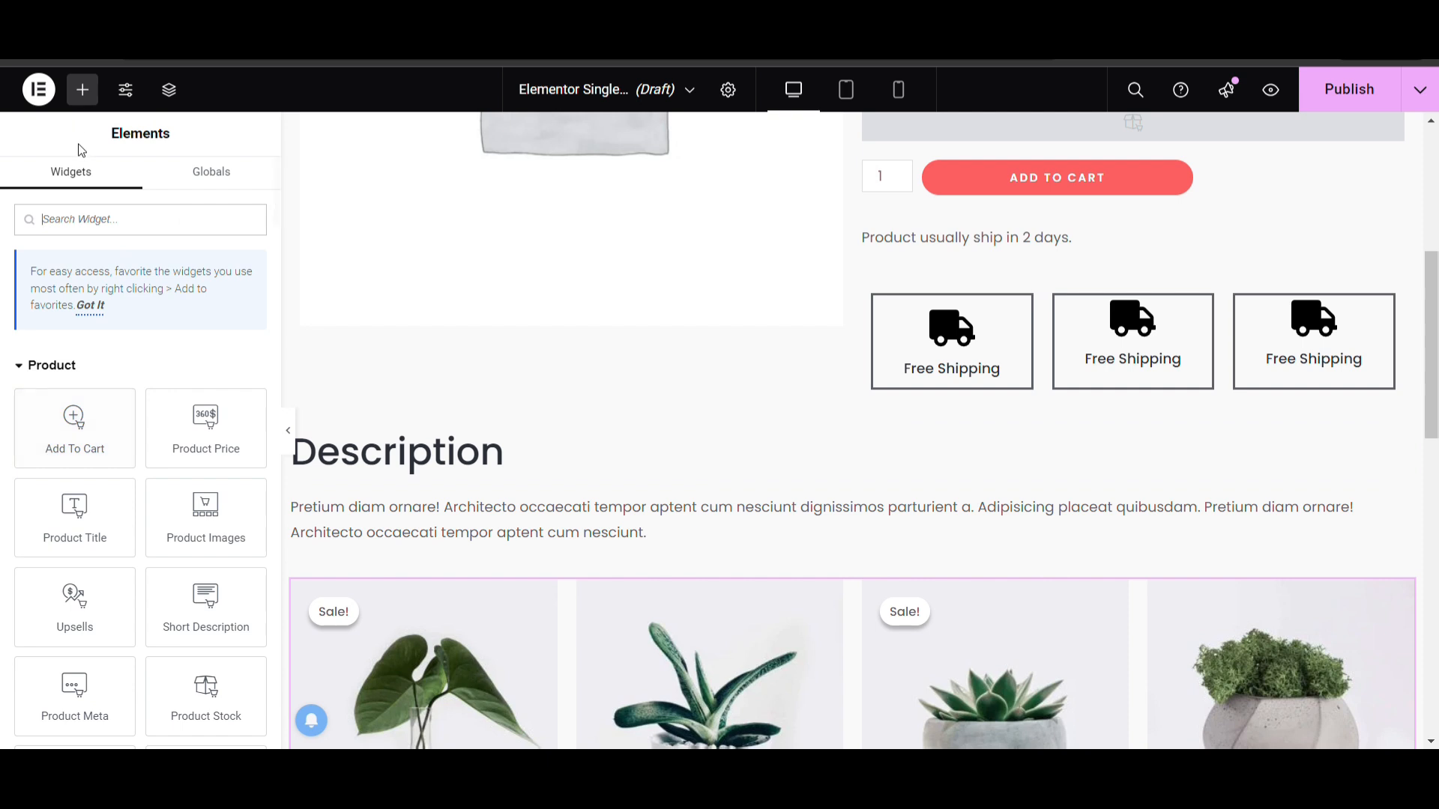
{"action": "type", "text": "prod"}
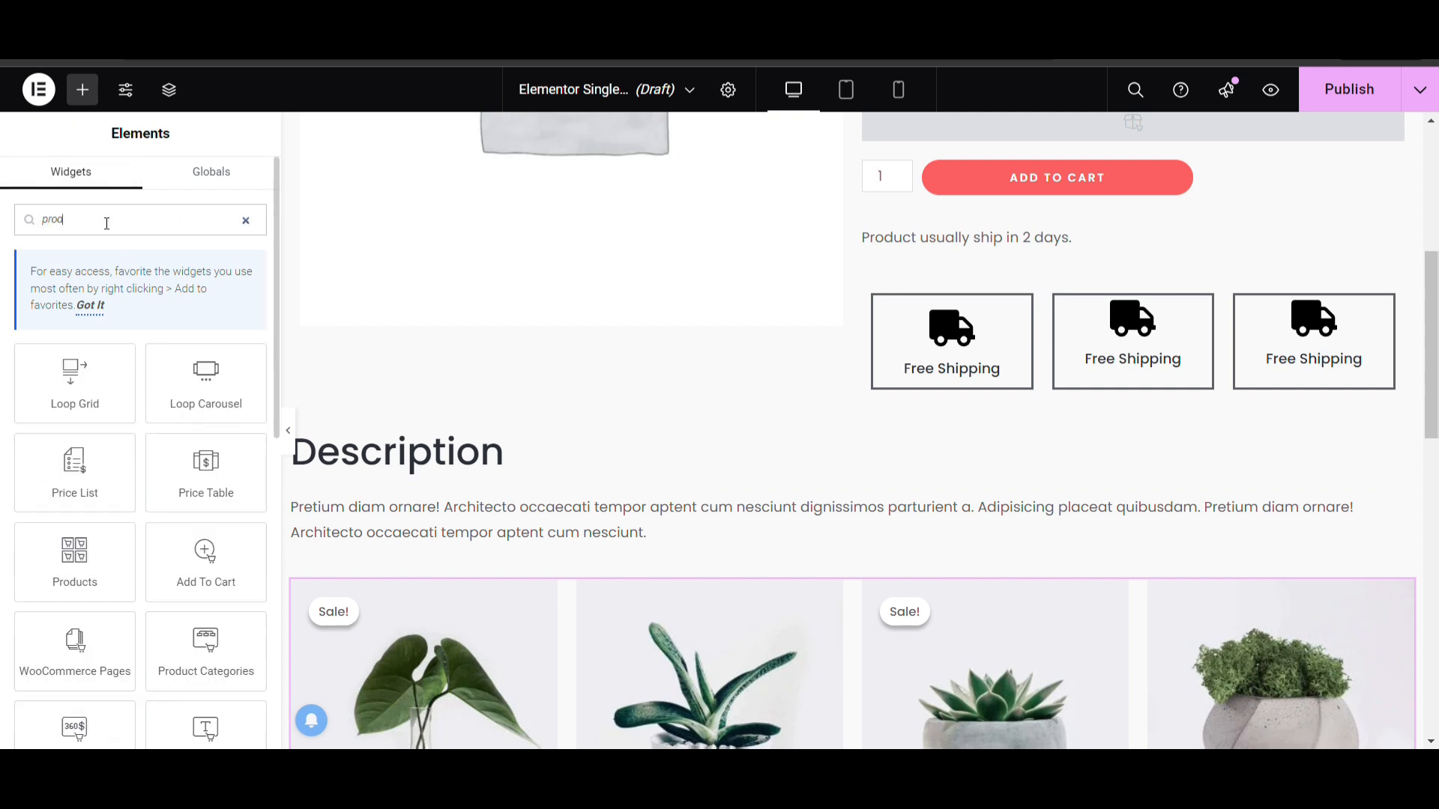
{"action": "key", "text": "ctrl+a"}
{"action": "type", "text": "titl"}
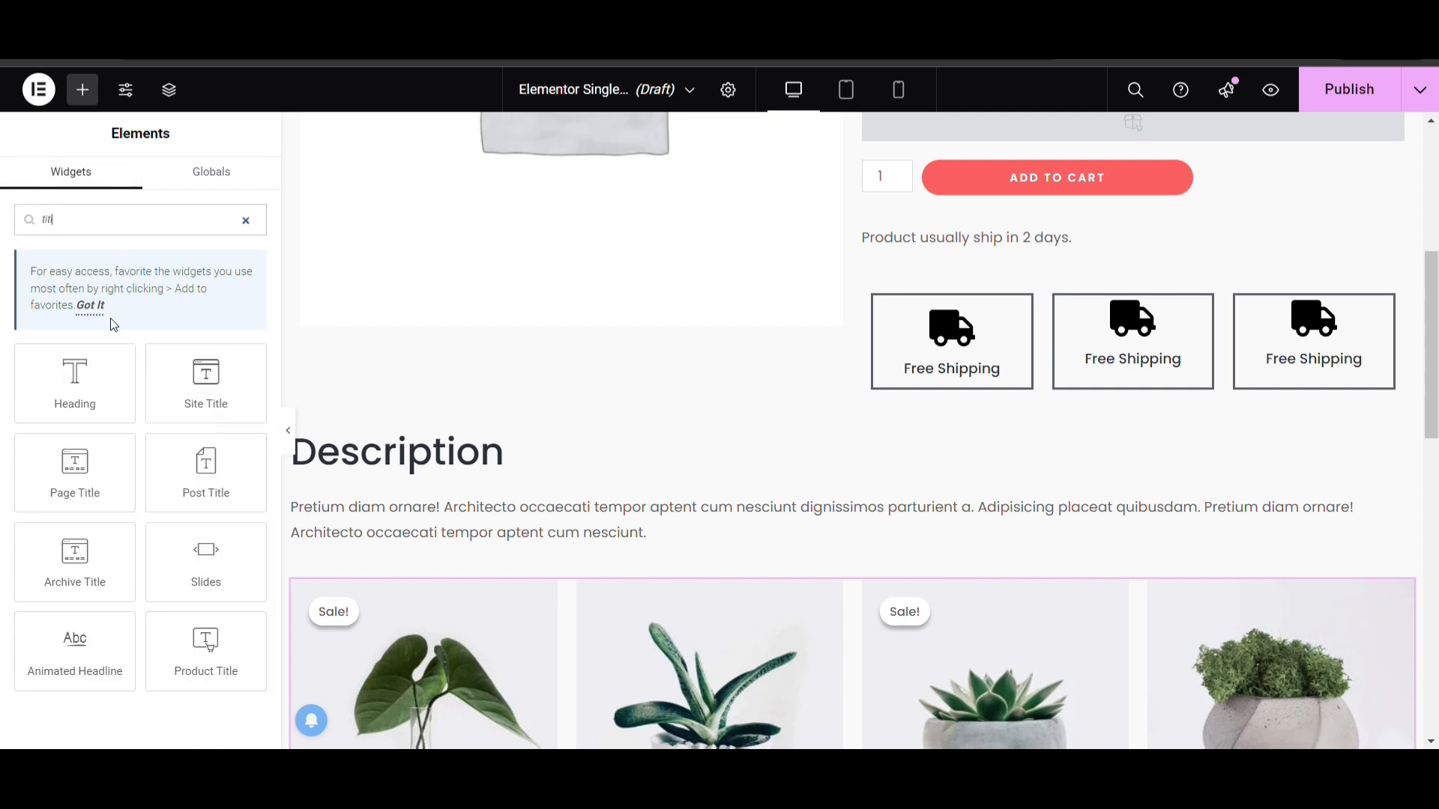
{"action": "left_click_drag", "start_coordinate": [97, 367], "coordinate": [555, 600]}
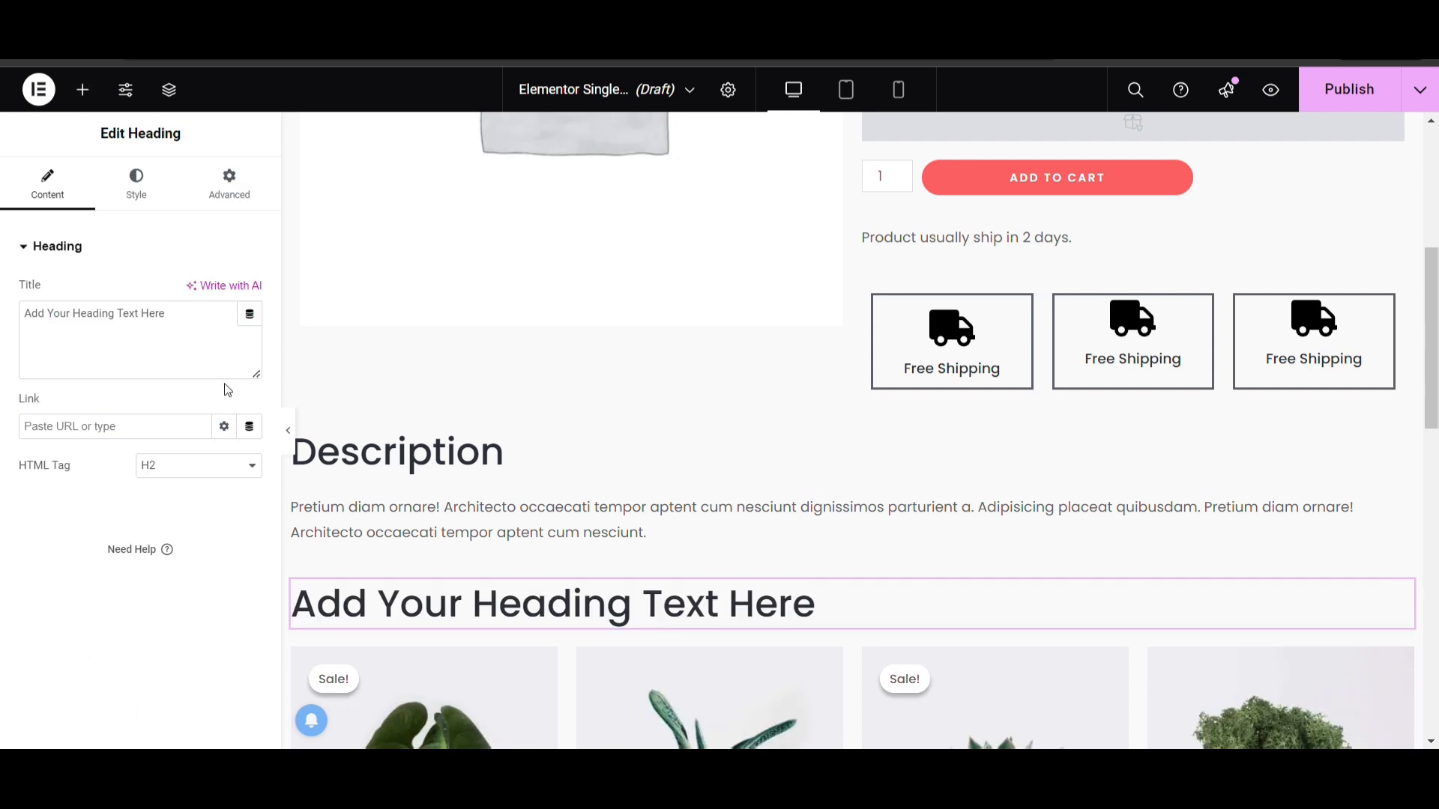
Replace the new heading's placeholder title with "Related Products"
{"action": "left_click", "coordinate": [174, 339]}
{"action": "key", "text": "ctrl+a"}
{"action": "key", "text": "BackSpace"}
{"action": "type", "text": "Rel"}
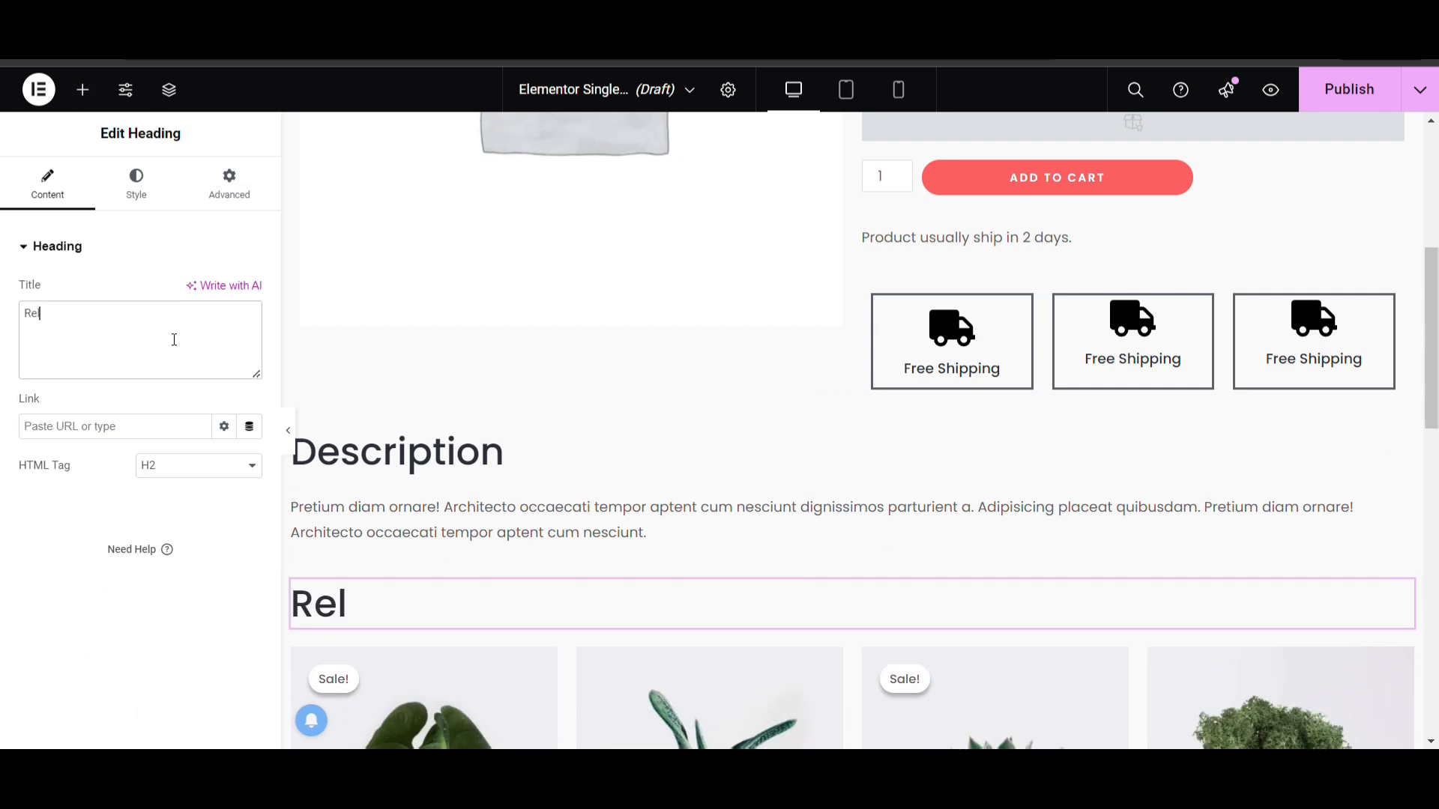
{"action": "type", "text": "at"}
{"action": "key", "text": "BackSpace"}
{"action": "key", "text": "BackSpace"}
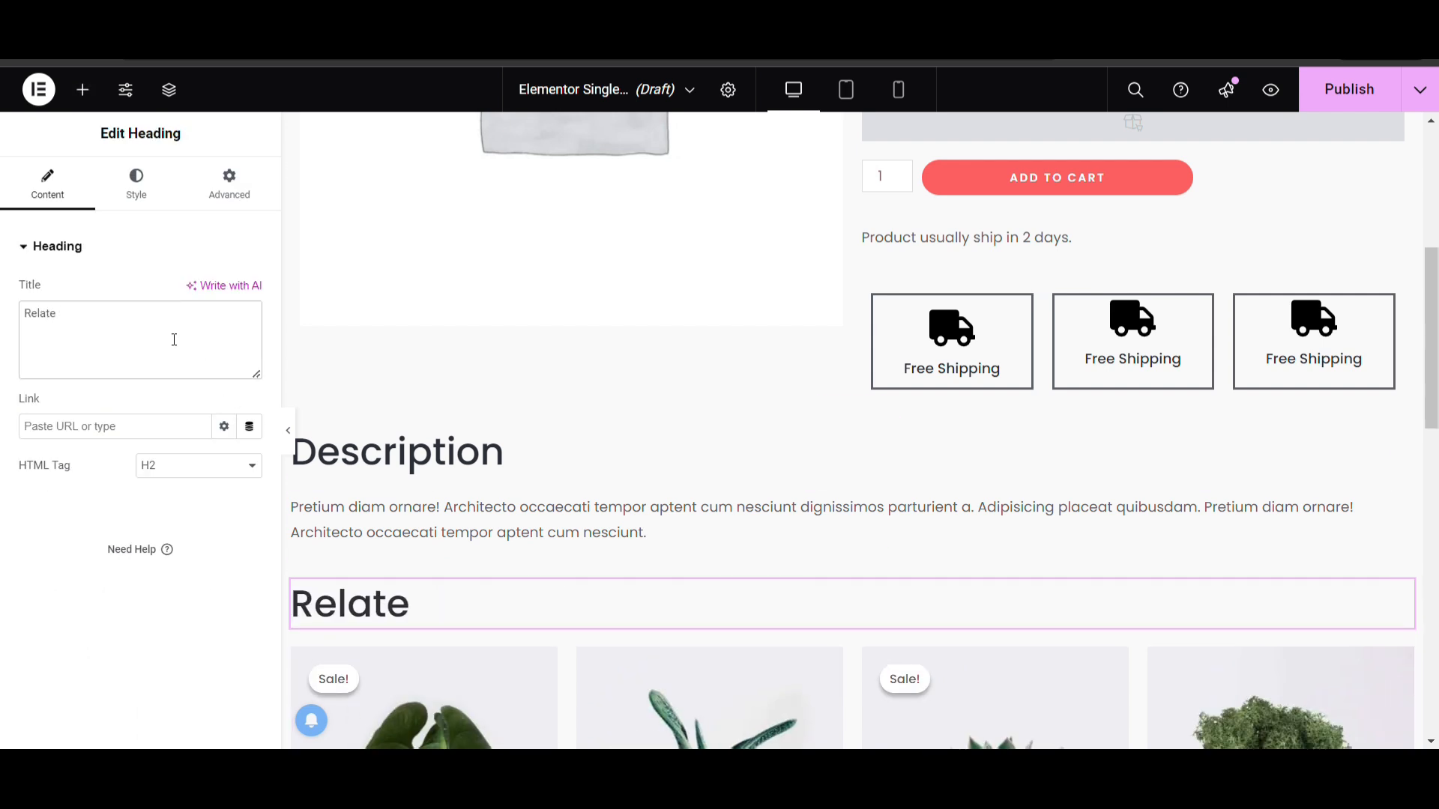
{"action": "type", "text": "d Products"}
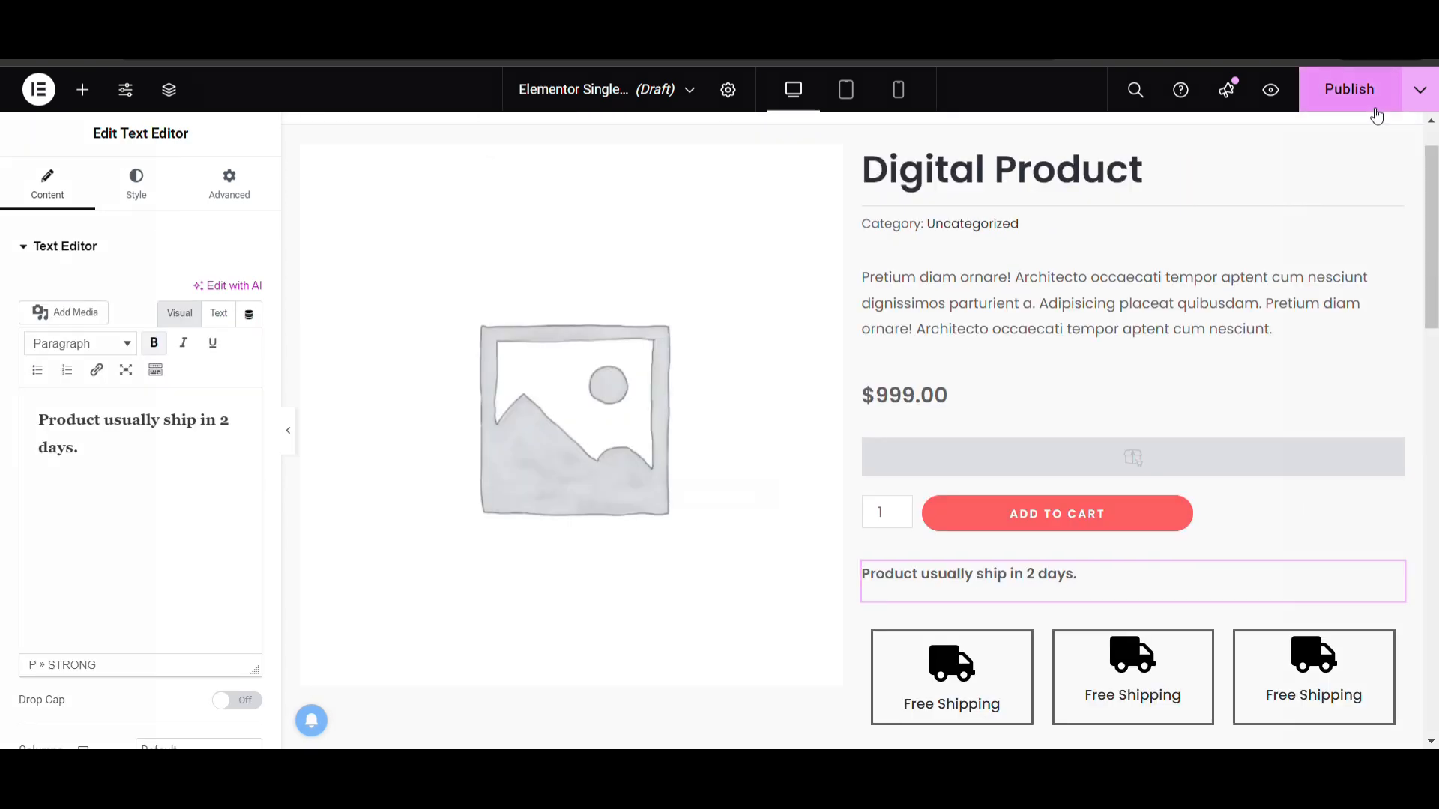
Start publishing the template and add an Include display condition set to In Category
{"action": "left_click", "coordinate": [1349, 90]}
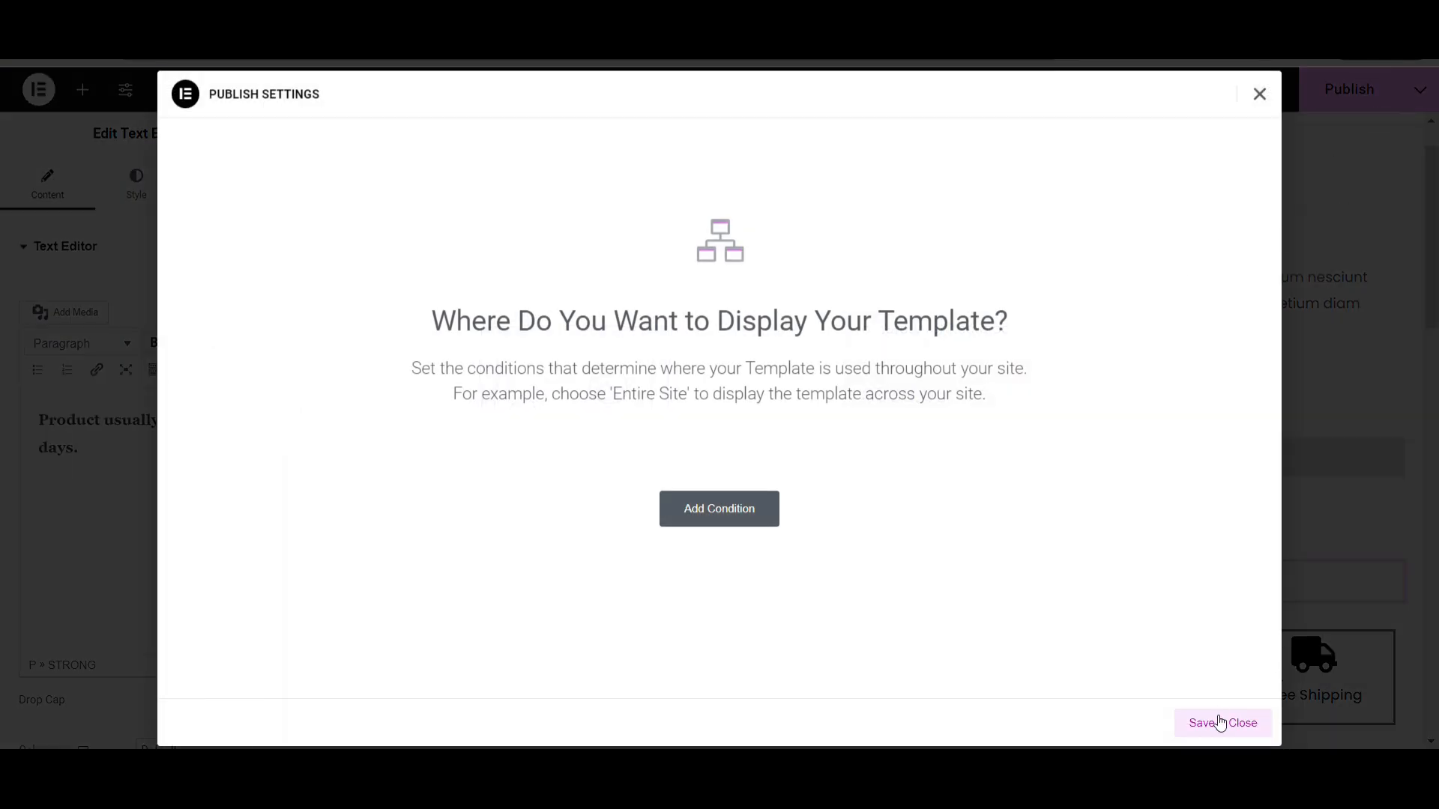
{"action": "left_click", "coordinate": [744, 508]}
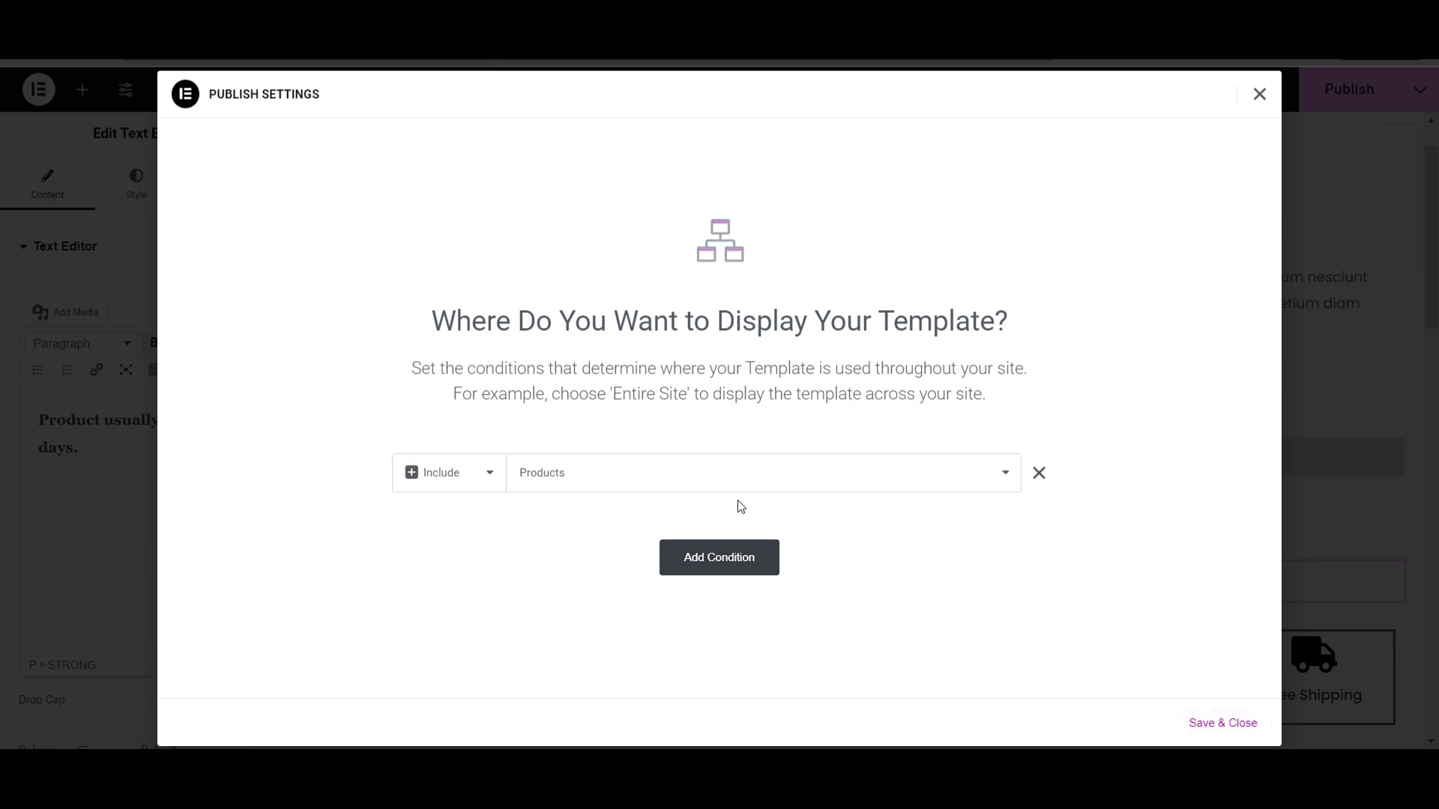
{"action": "left_click", "coordinate": [643, 475]}
{"action": "left_click", "coordinate": [556, 527]}
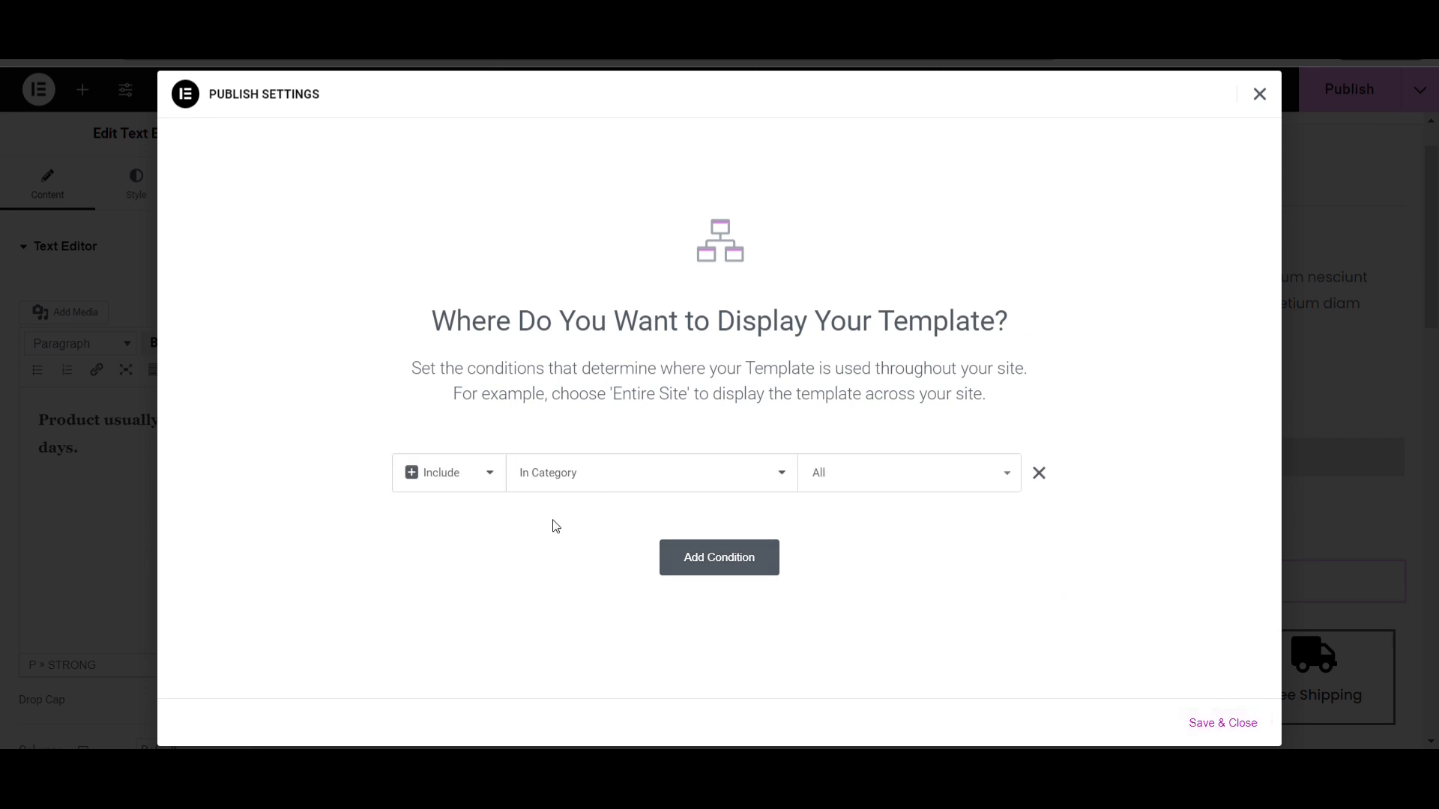
{"action": "left_click", "coordinate": [677, 489]}
{"action": "left_click", "coordinate": [612, 506]}
{"action": "left_click", "coordinate": [586, 577]}
{"action": "left_click", "coordinate": [587, 485]}
{"action": "left_click", "coordinate": [580, 504]}
{"action": "left_click", "coordinate": [653, 484]}
{"action": "left_click", "coordinate": [585, 529]}
Limit the display condition to the Plants product category and save it to publish the template
{"action": "left_click", "coordinate": [847, 486]}
{"action": "type", "text": "pl"}
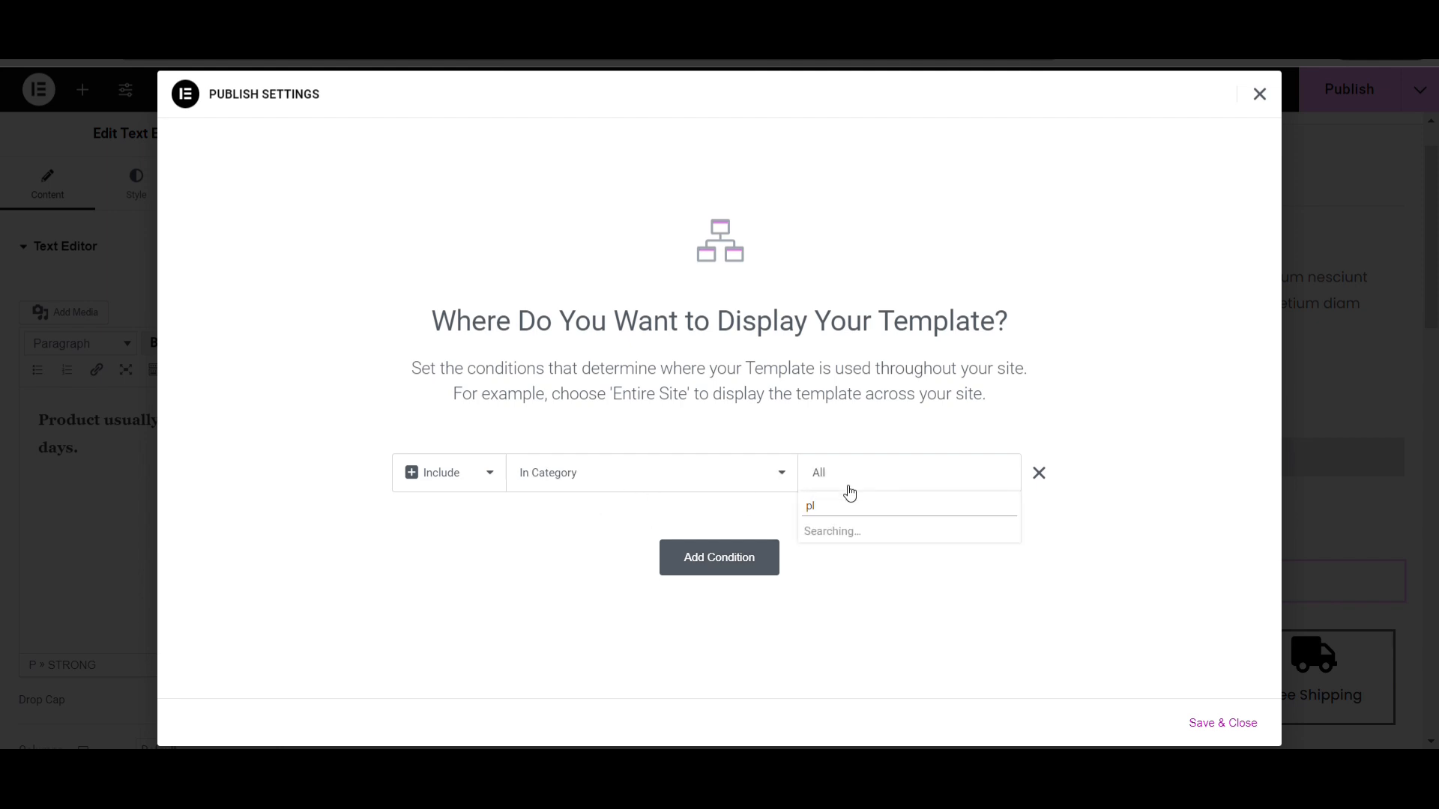
{"action": "left_click", "coordinate": [845, 534]}
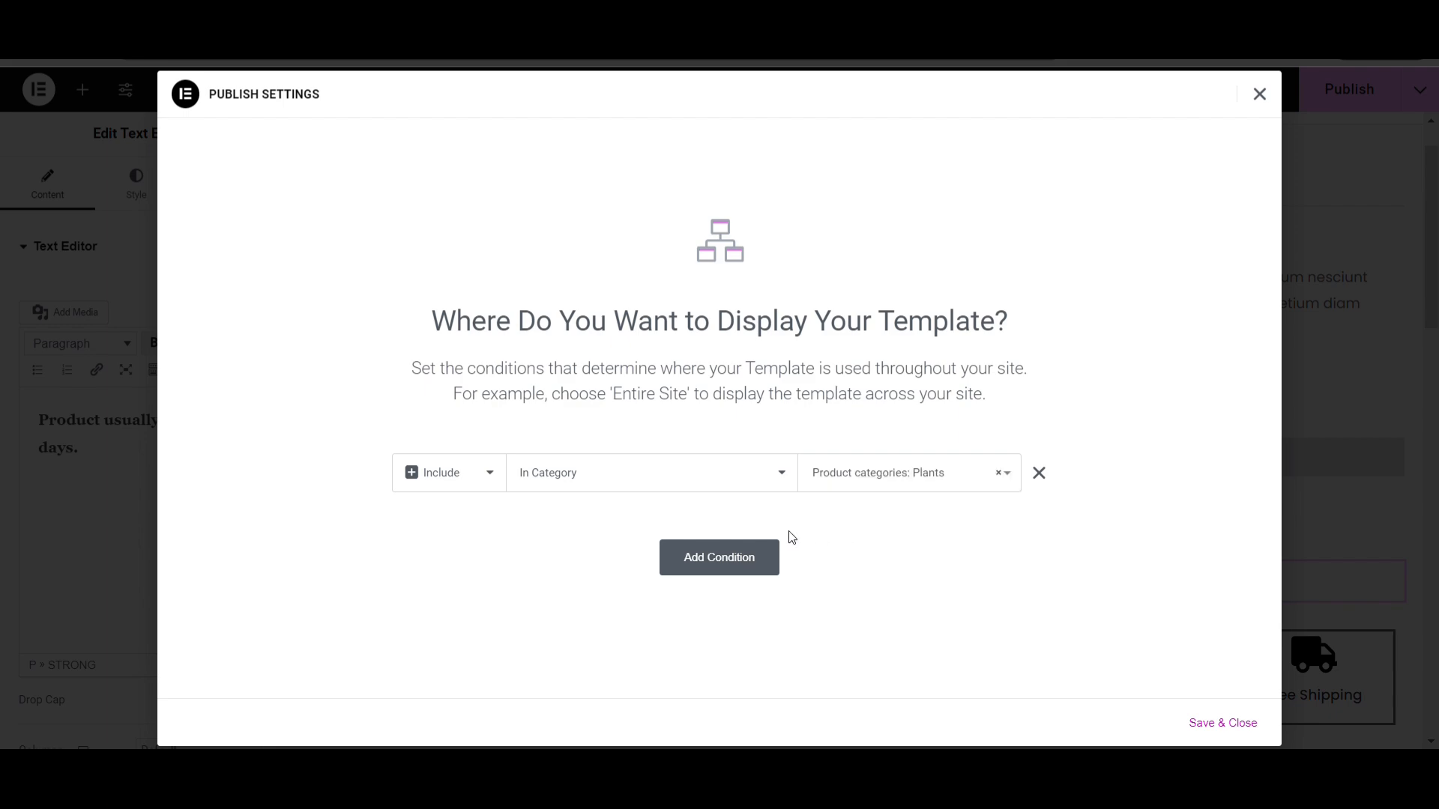
{"action": "left_click", "coordinate": [1244, 724]}
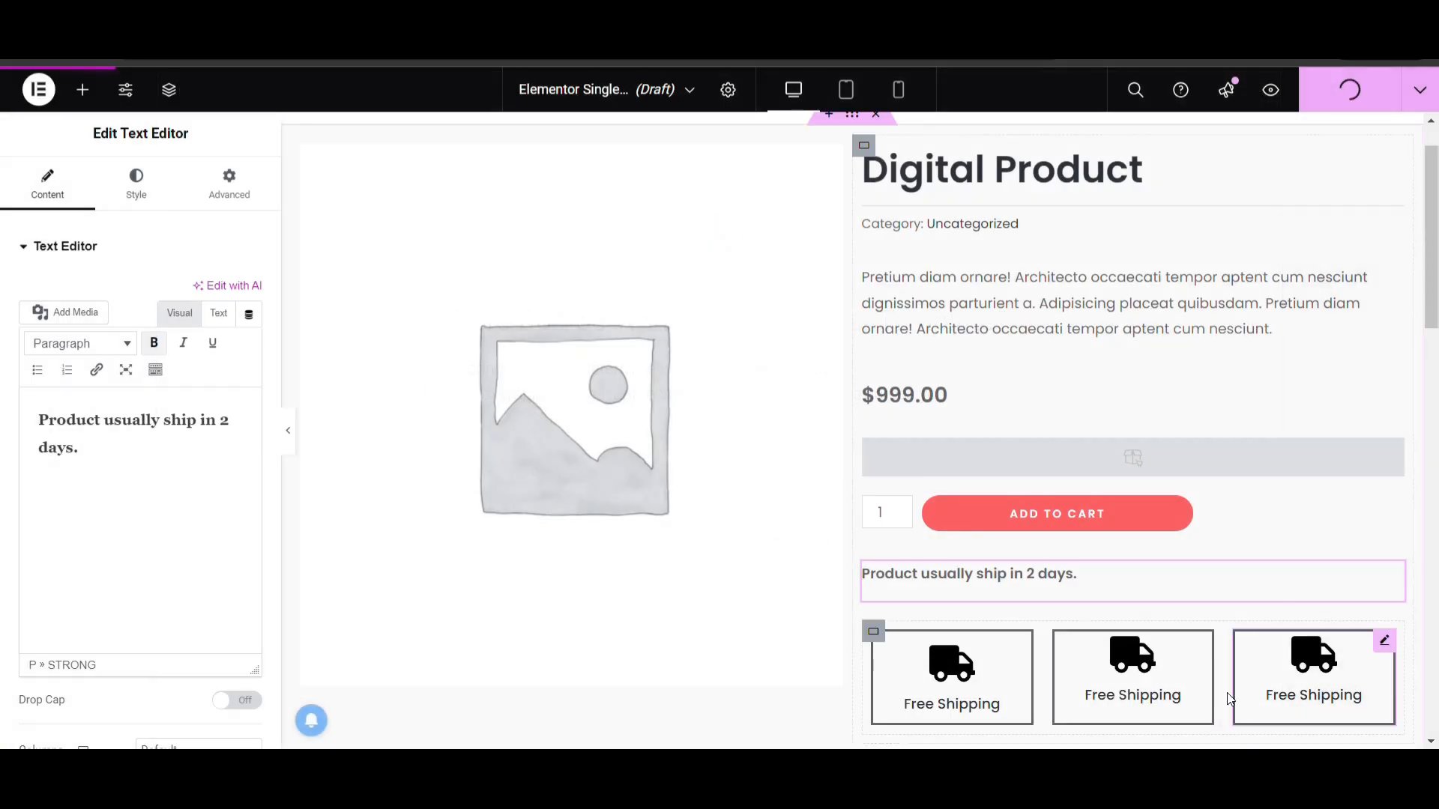
View the live site and open the Aluminum Plant product from the store's Plants category
{"action": "scroll", "coordinate": [1230, 699], "scroll_direction": "down", "scroll_amount": 6}
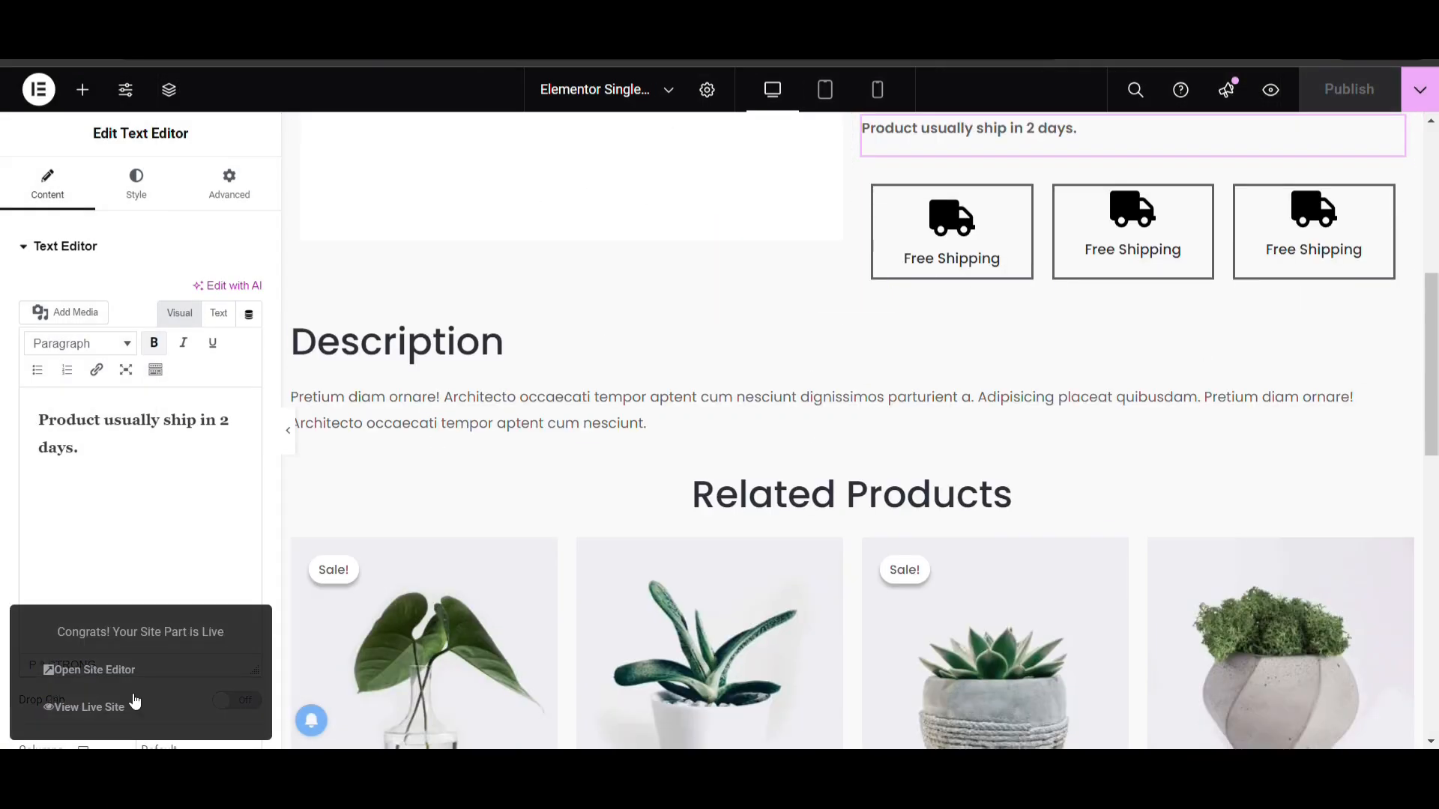
{"action": "left_click", "coordinate": [128, 705]}
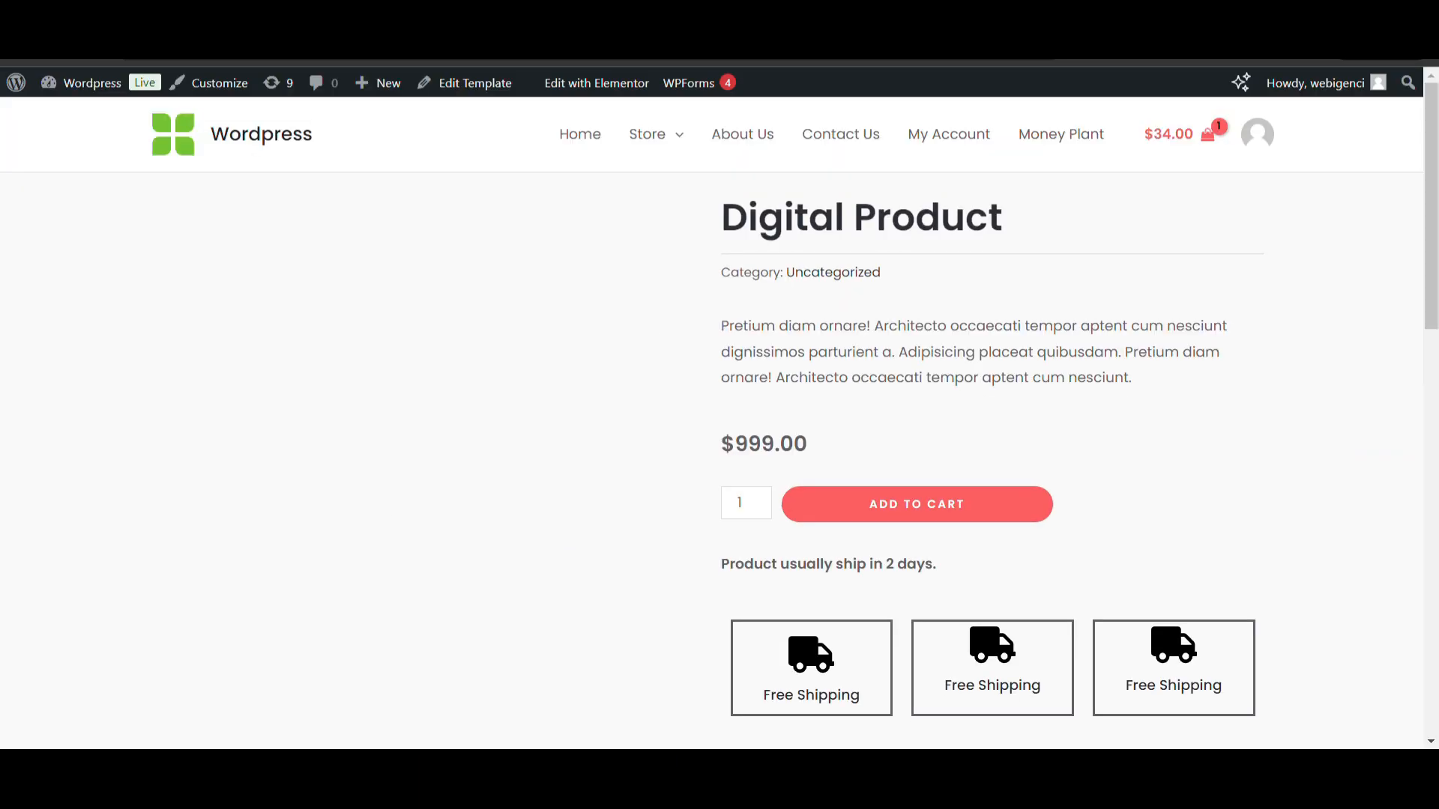
{"action": "mouse_move", "coordinate": [654, 144]}
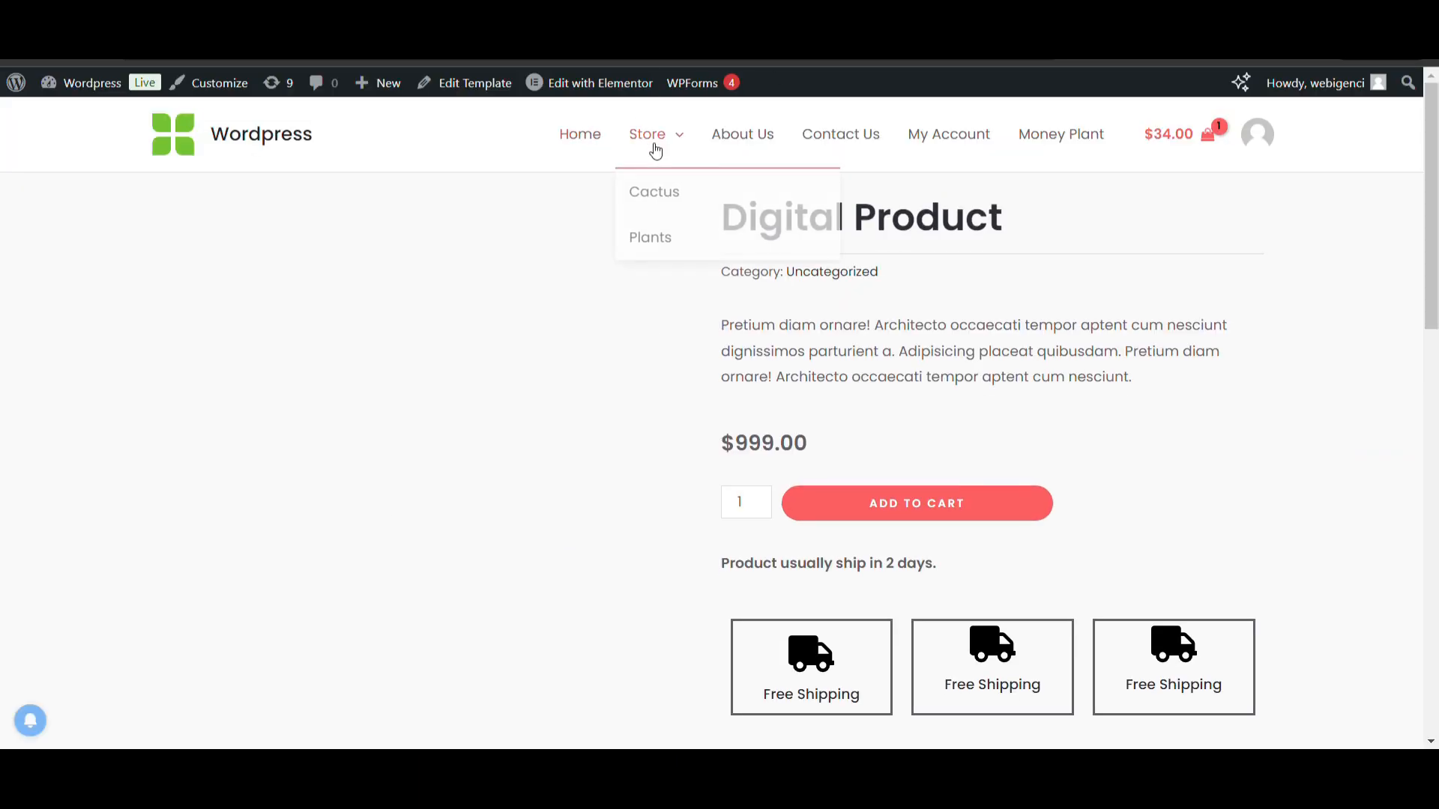
{"action": "left_click", "coordinate": [664, 239]}
{"action": "scroll", "coordinate": [715, 461], "scroll_direction": "down", "scroll_amount": 3}
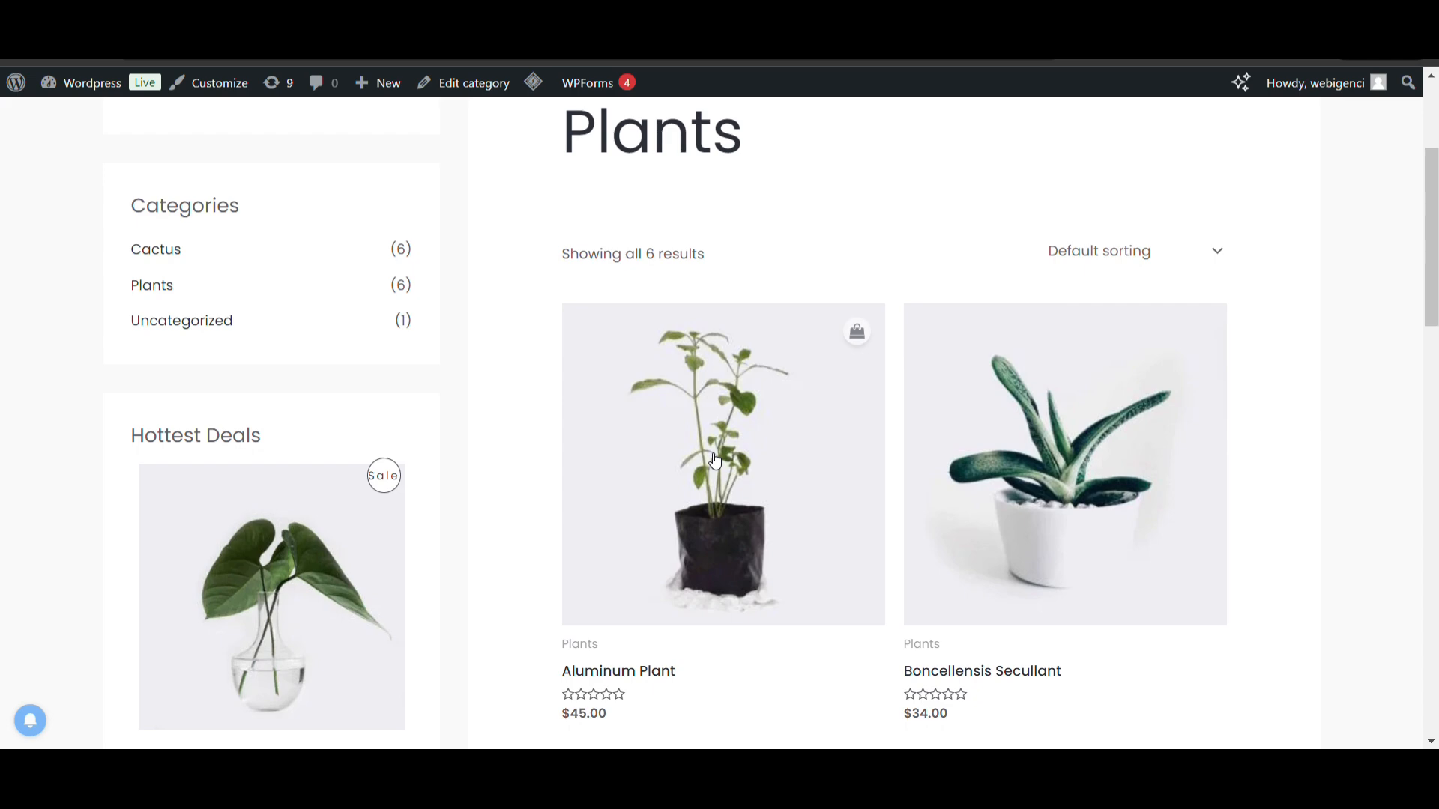
{"action": "left_click", "coordinate": [714, 461]}
Examine the live Aluminum Plant page's layout, from the title, price and shipping boxes down to the description and related products
{"action": "scroll", "coordinate": [713, 460], "scroll_direction": "down", "scroll_amount": 2}
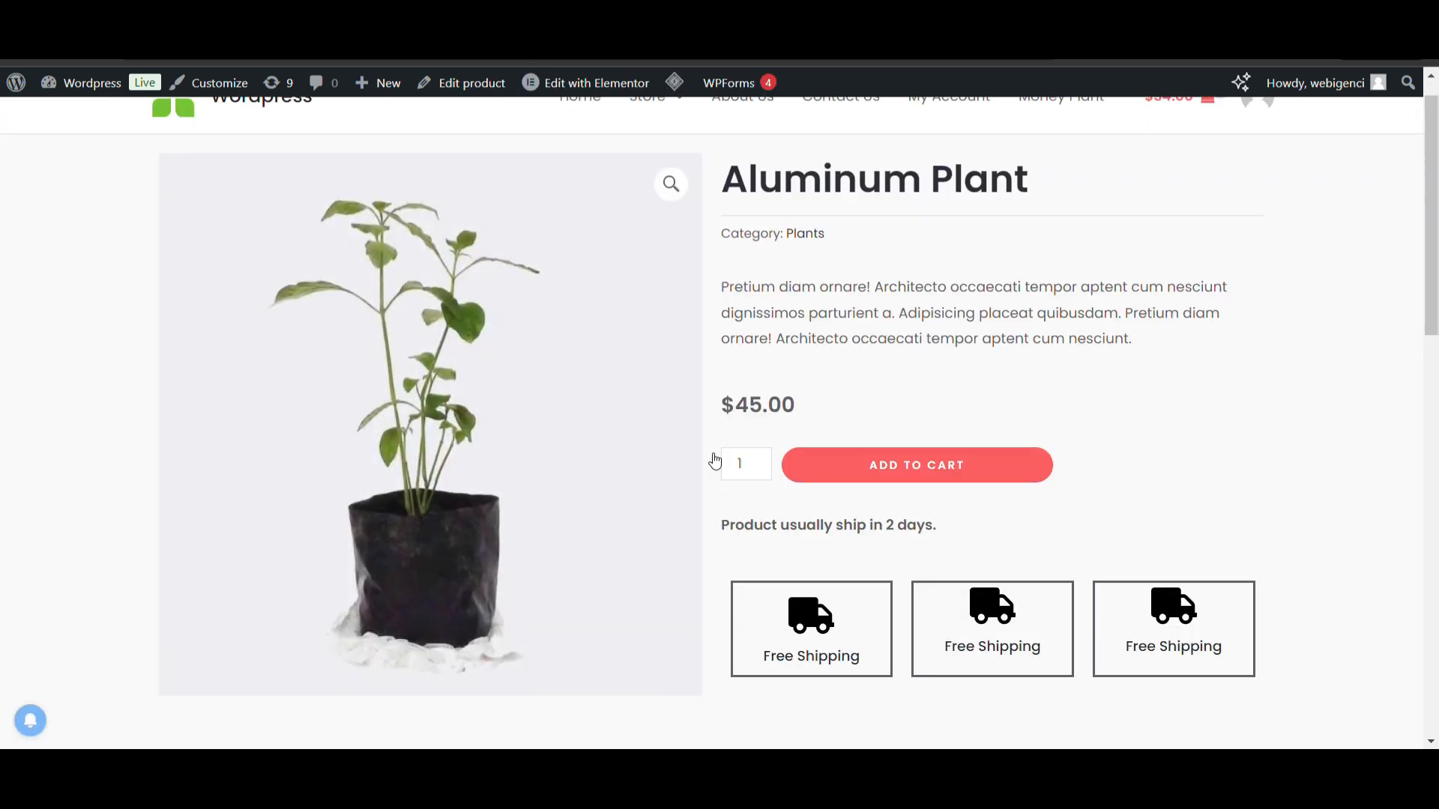
{"action": "scroll", "coordinate": [820, 383], "scroll_direction": "up", "scroll_amount": 3}
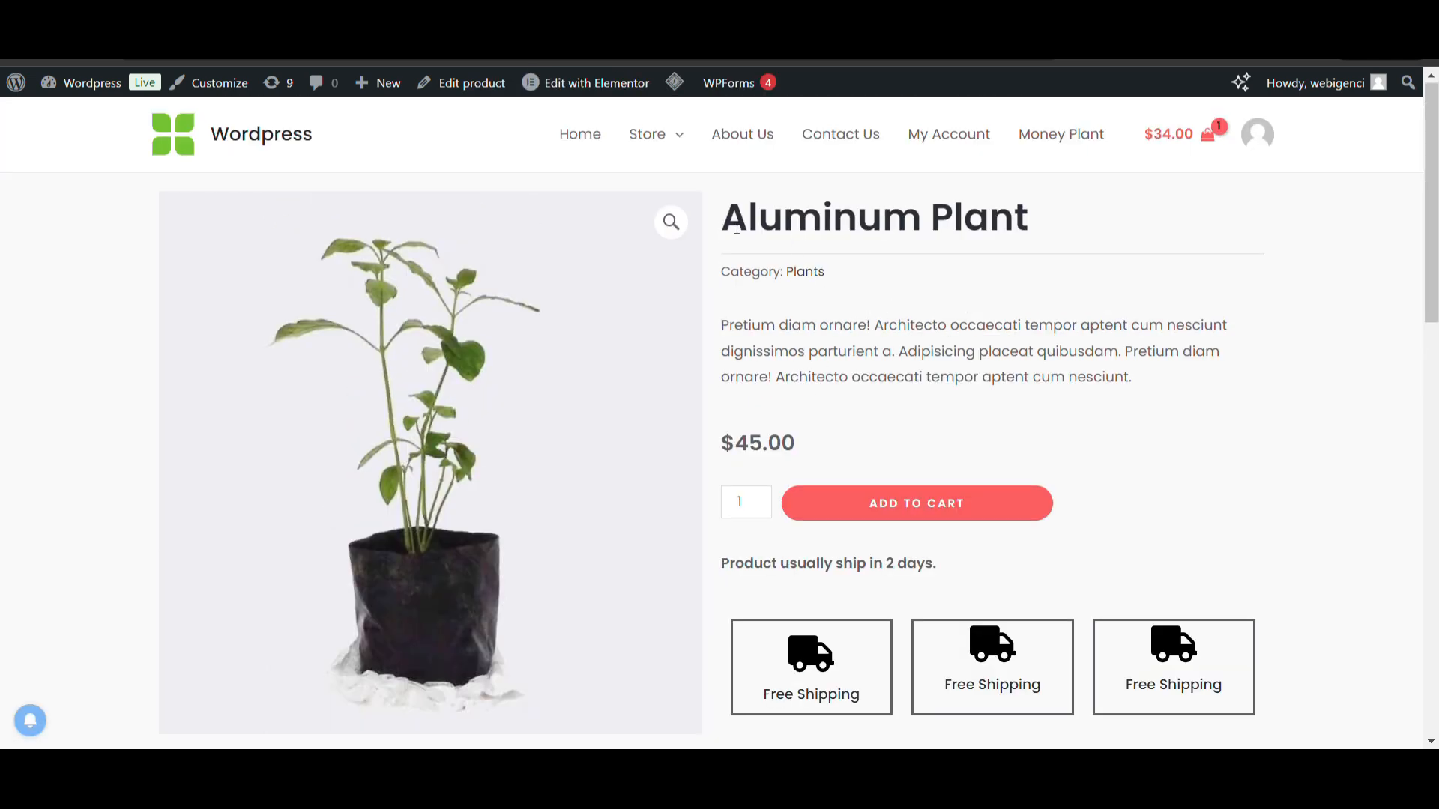
{"action": "scroll", "coordinate": [821, 276], "scroll_direction": "down", "scroll_amount": 1}
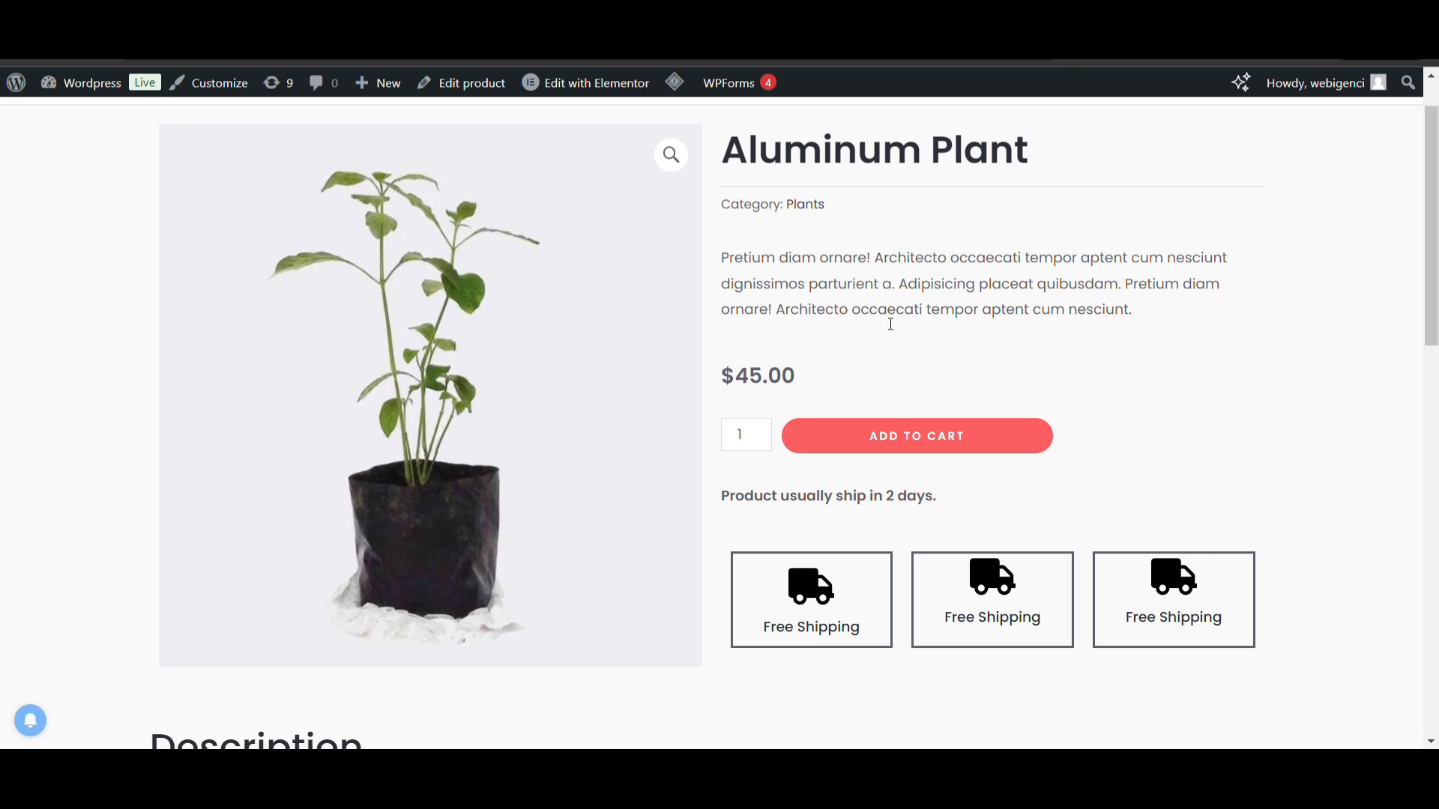
{"action": "scroll", "coordinate": [891, 324], "scroll_direction": "down", "scroll_amount": 2}
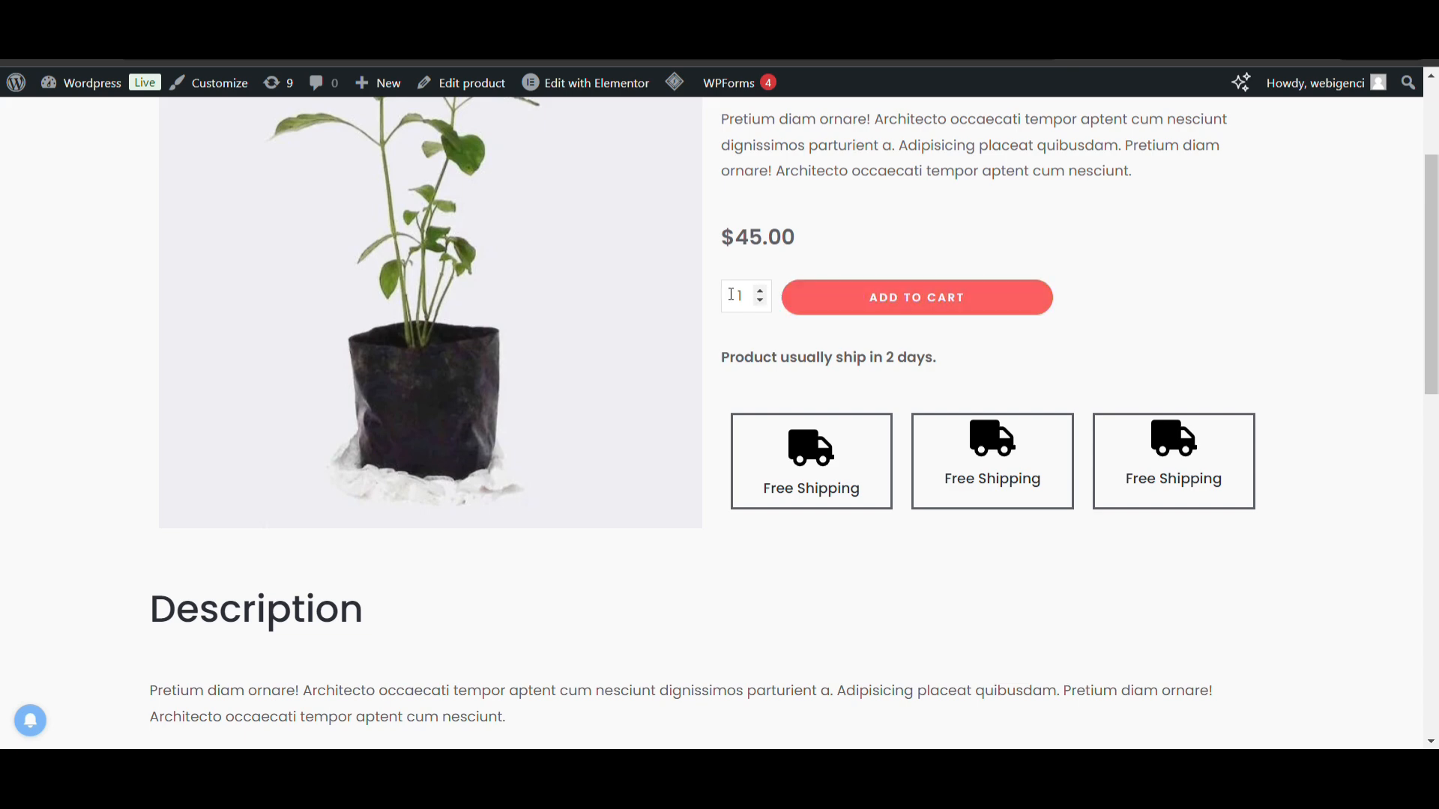
{"action": "scroll", "coordinate": [850, 416], "scroll_direction": "up", "scroll_amount": 3}
{"action": "scroll", "coordinate": [850, 416], "scroll_direction": "down", "scroll_amount": 1}
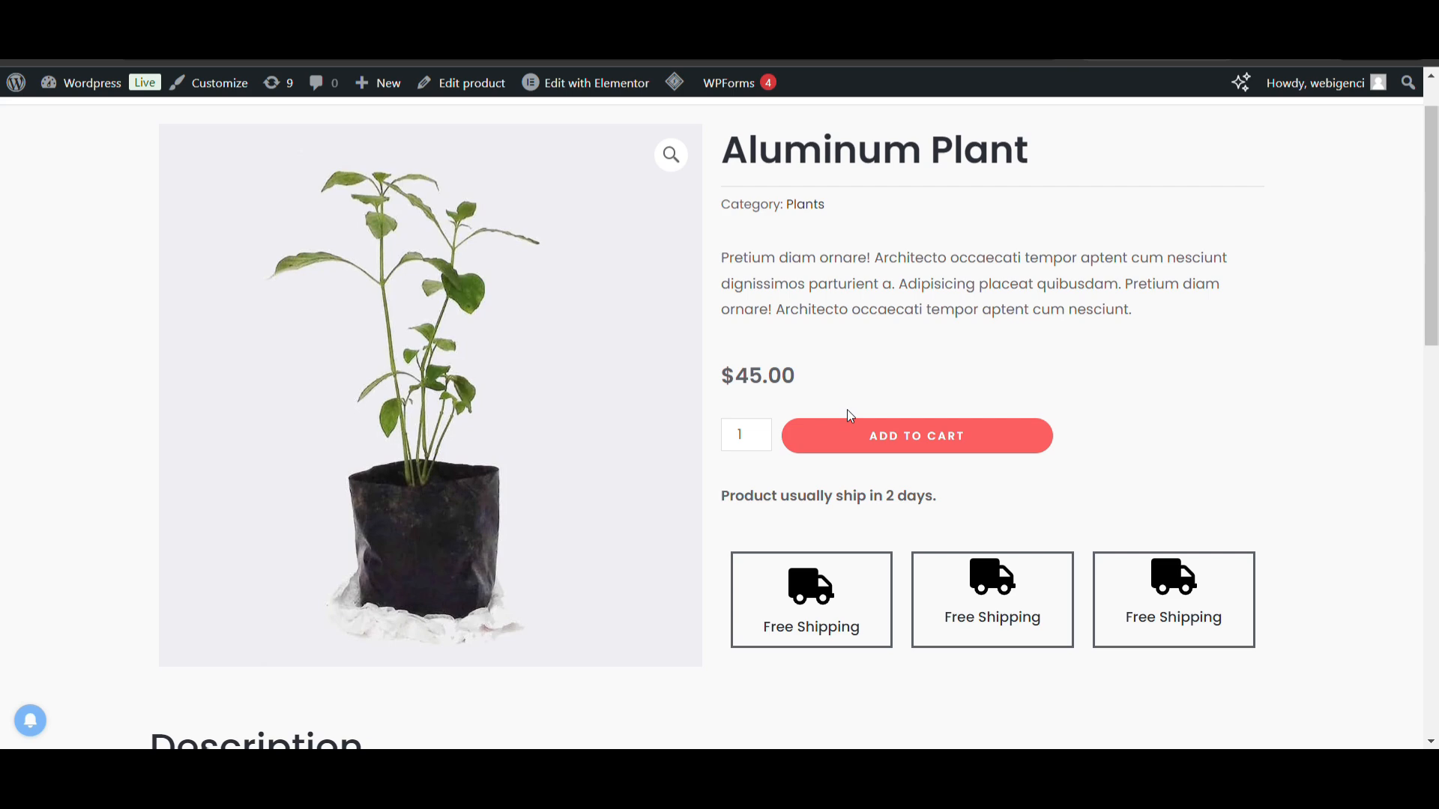
{"action": "scroll", "coordinate": [911, 410], "scroll_direction": "down", "scroll_amount": 3}
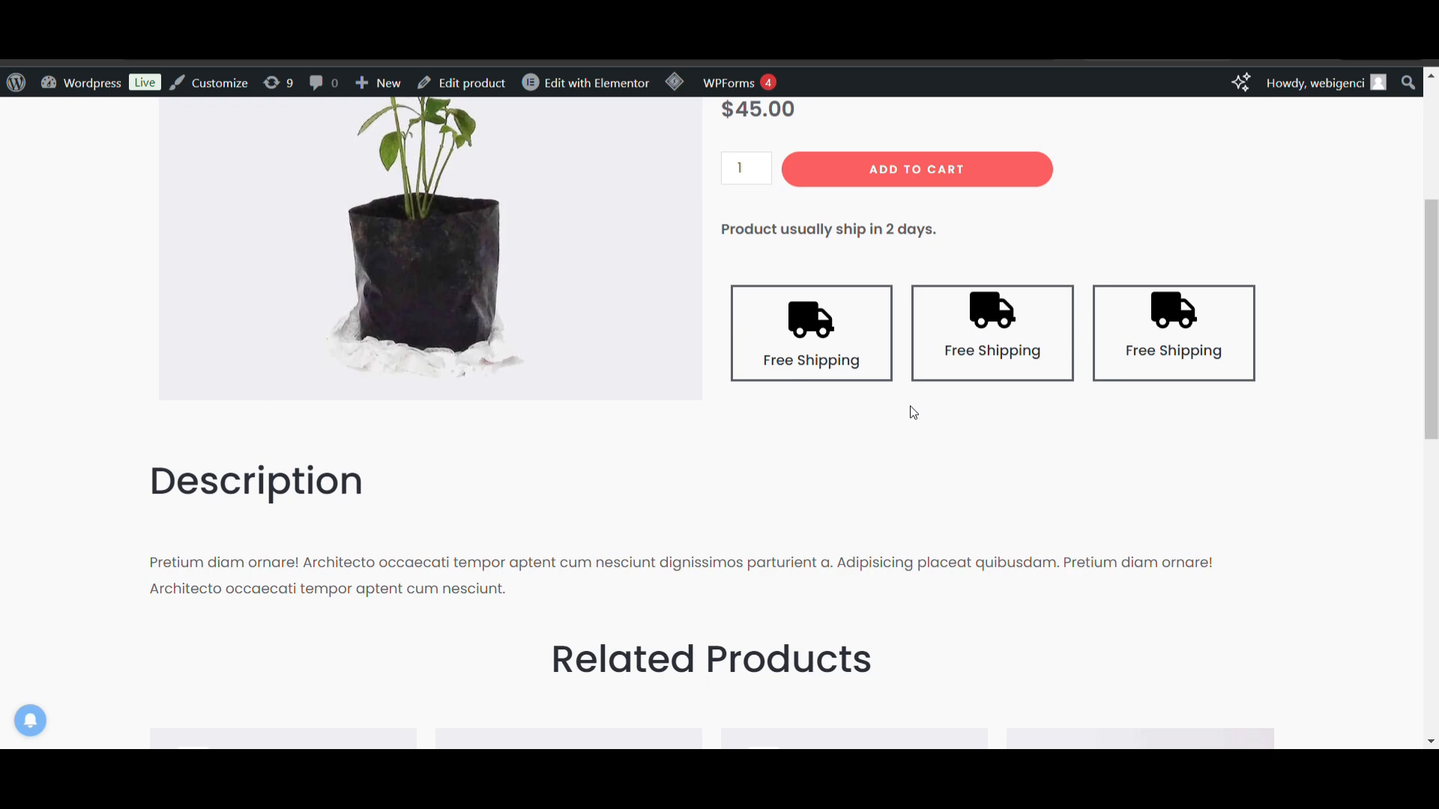
{"action": "scroll", "coordinate": [913, 413], "scroll_direction": "up", "scroll_amount": 4}
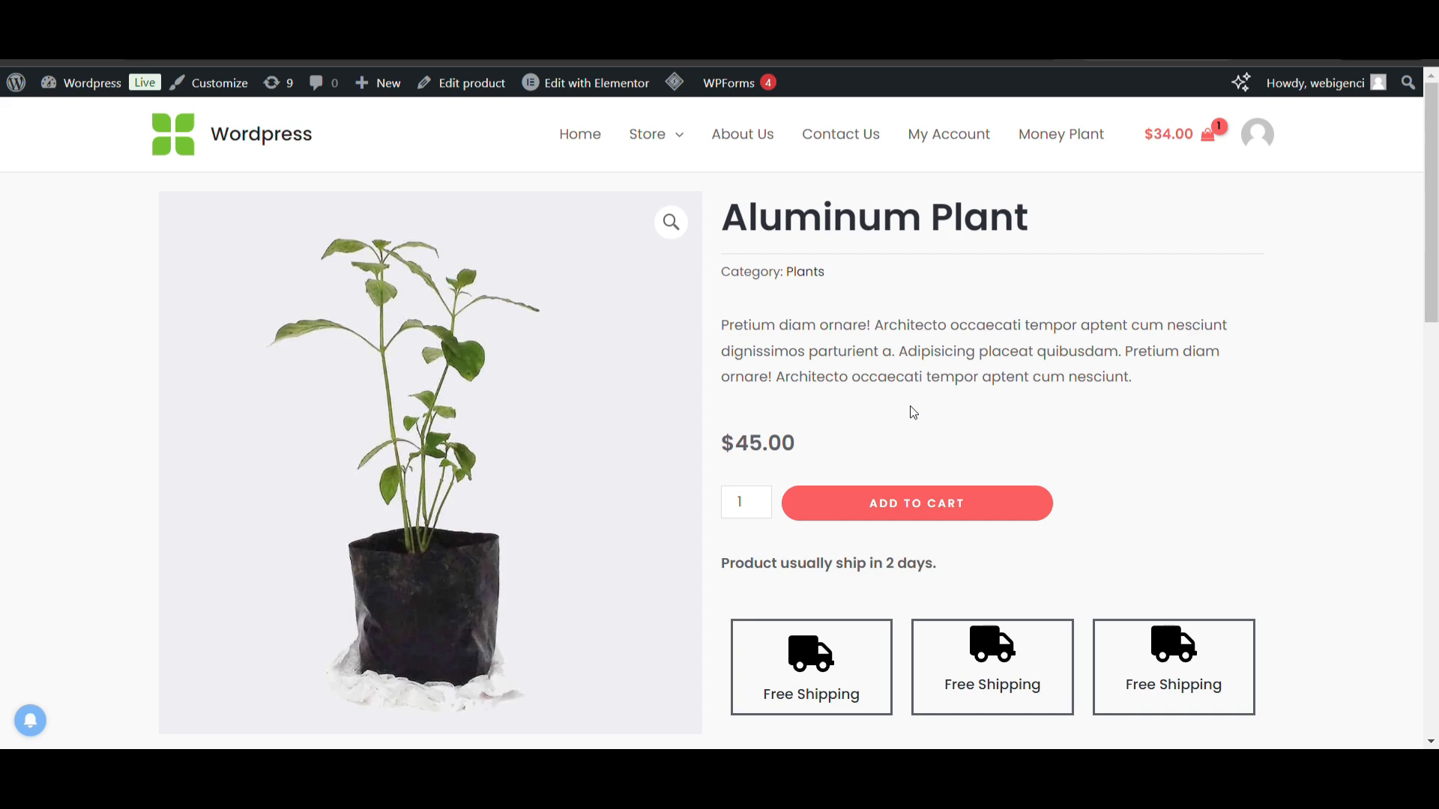
{"action": "scroll", "coordinate": [912, 412], "scroll_direction": "down", "scroll_amount": 1}
{"action": "scroll", "coordinate": [914, 411], "scroll_direction": "up", "scroll_amount": 1}
{"action": "mouse_move", "coordinate": [88, 87]}
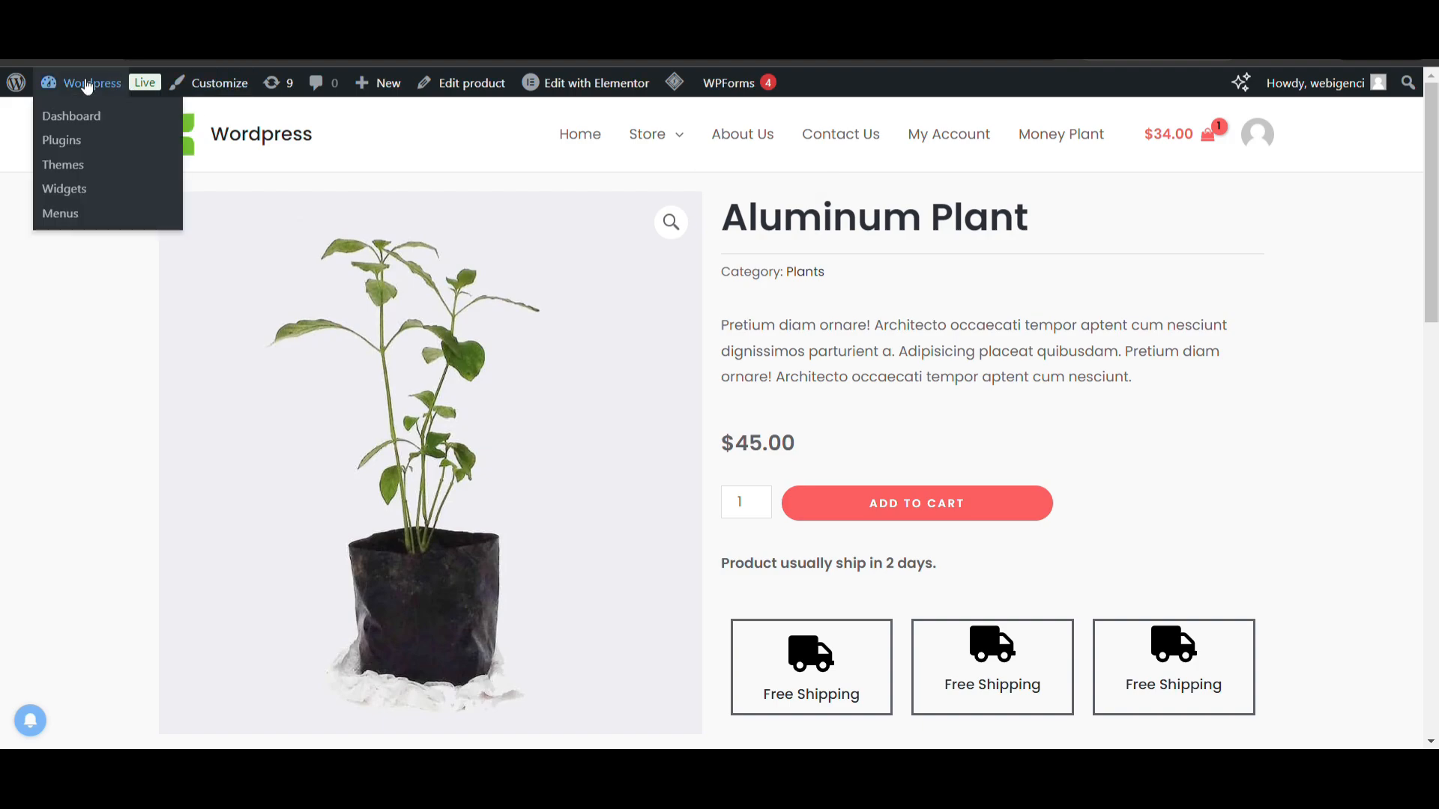